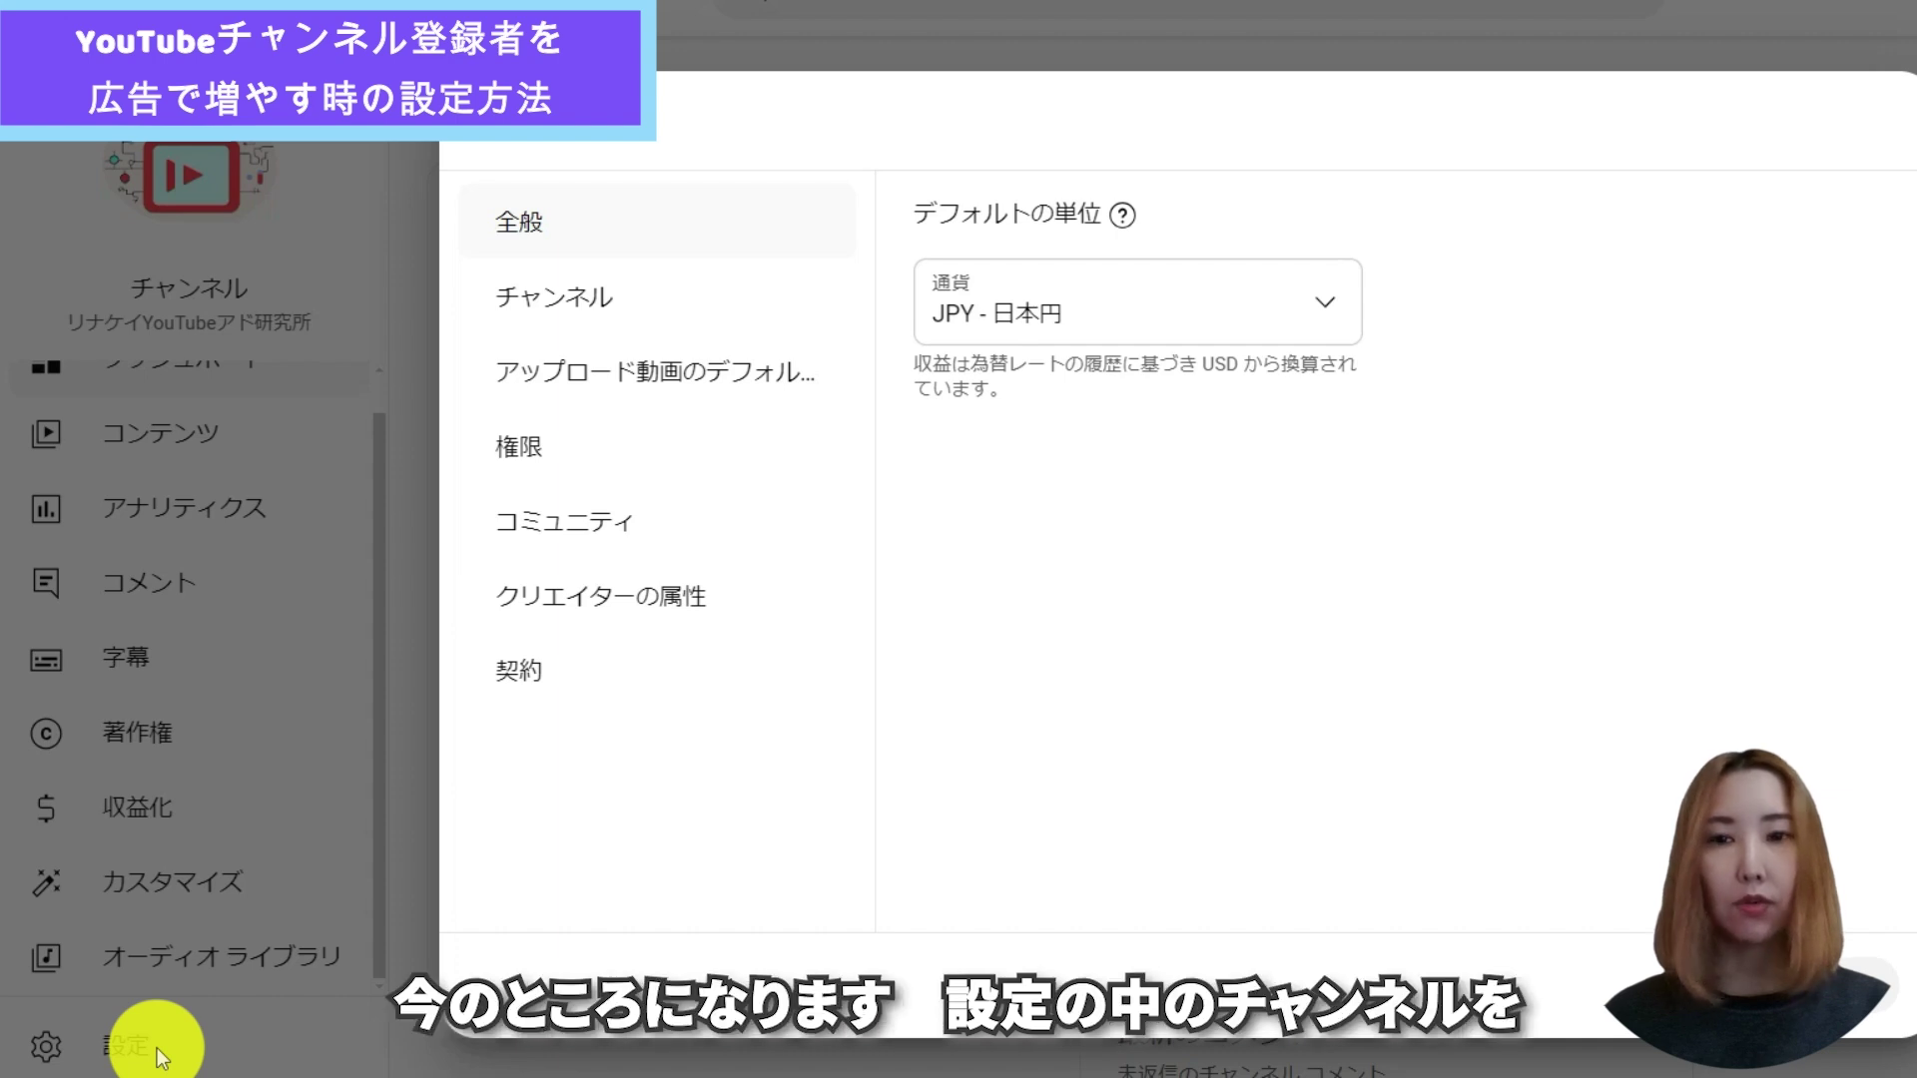
# - Open the form for linking a Google Ads account from the channel's advanced settings (詳細設定)
pyautogui.click(577, 318)
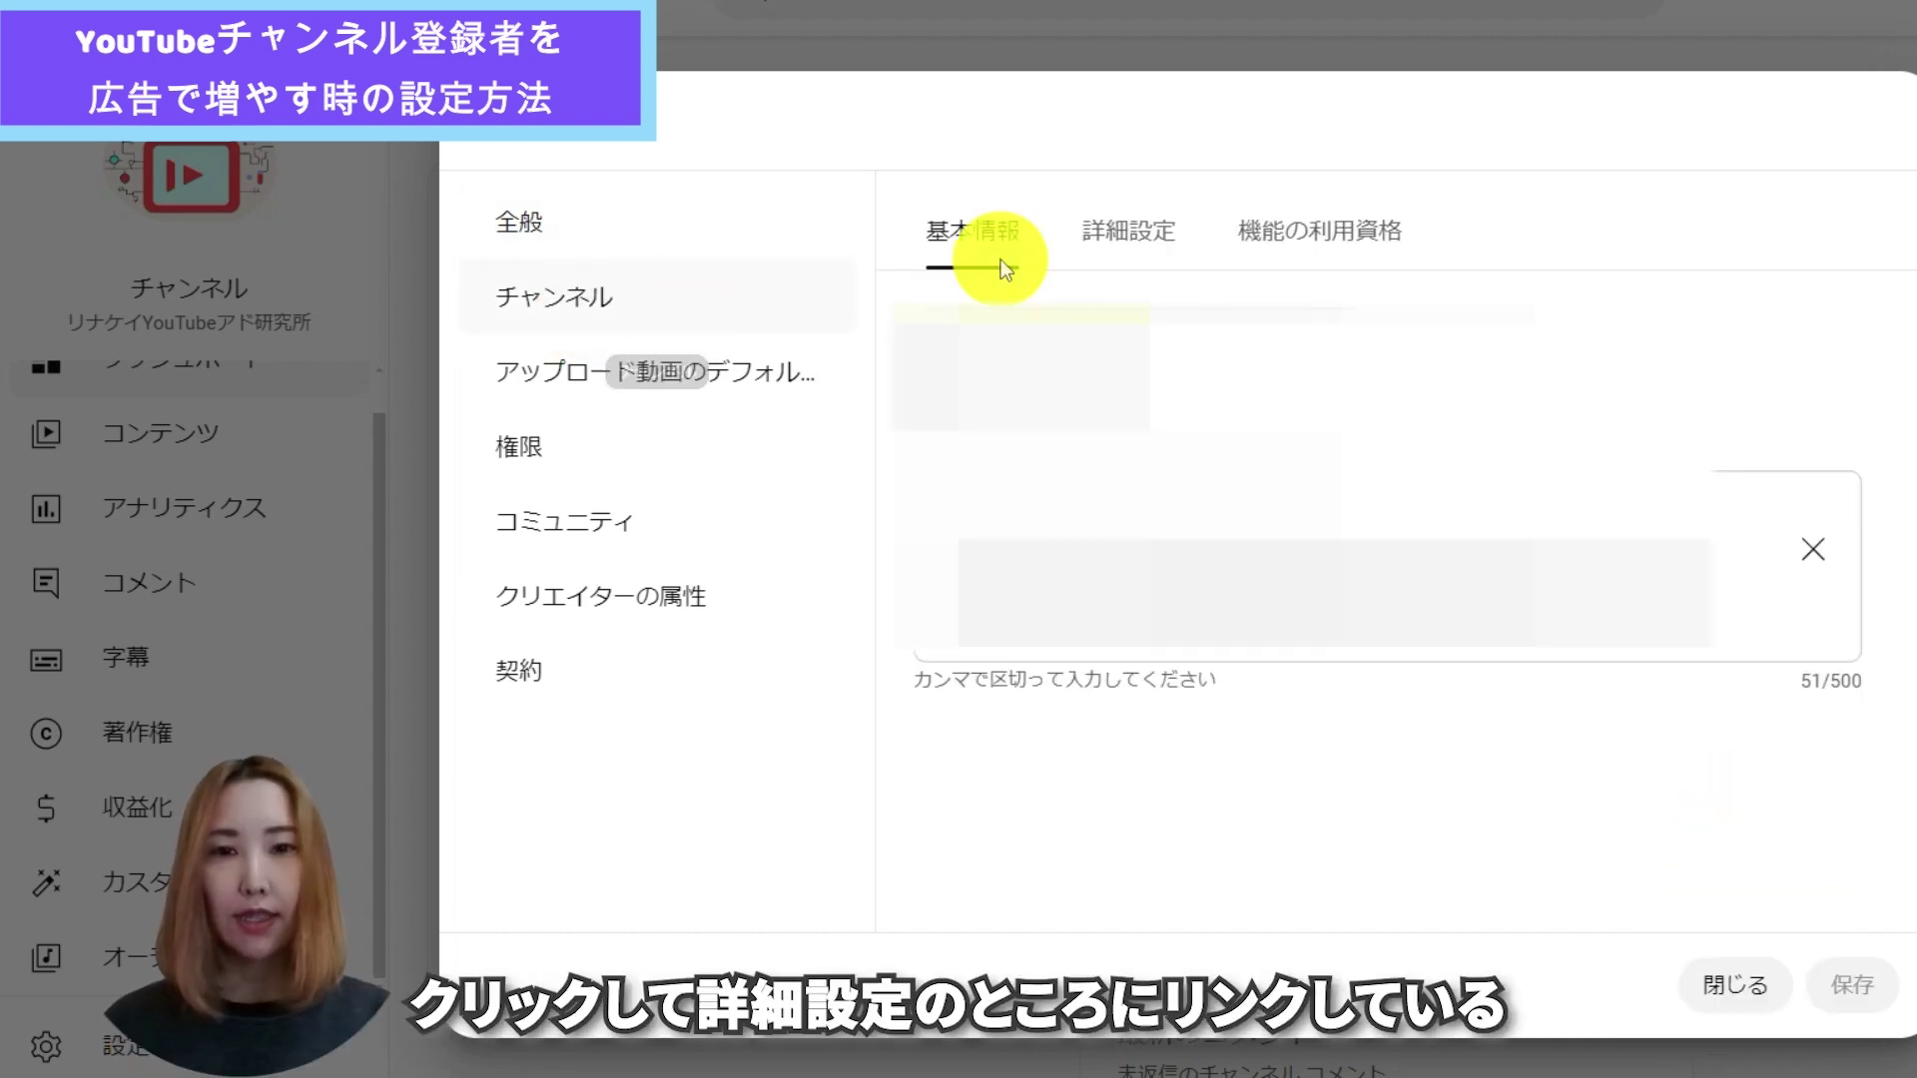
pyautogui.click(1140, 232)
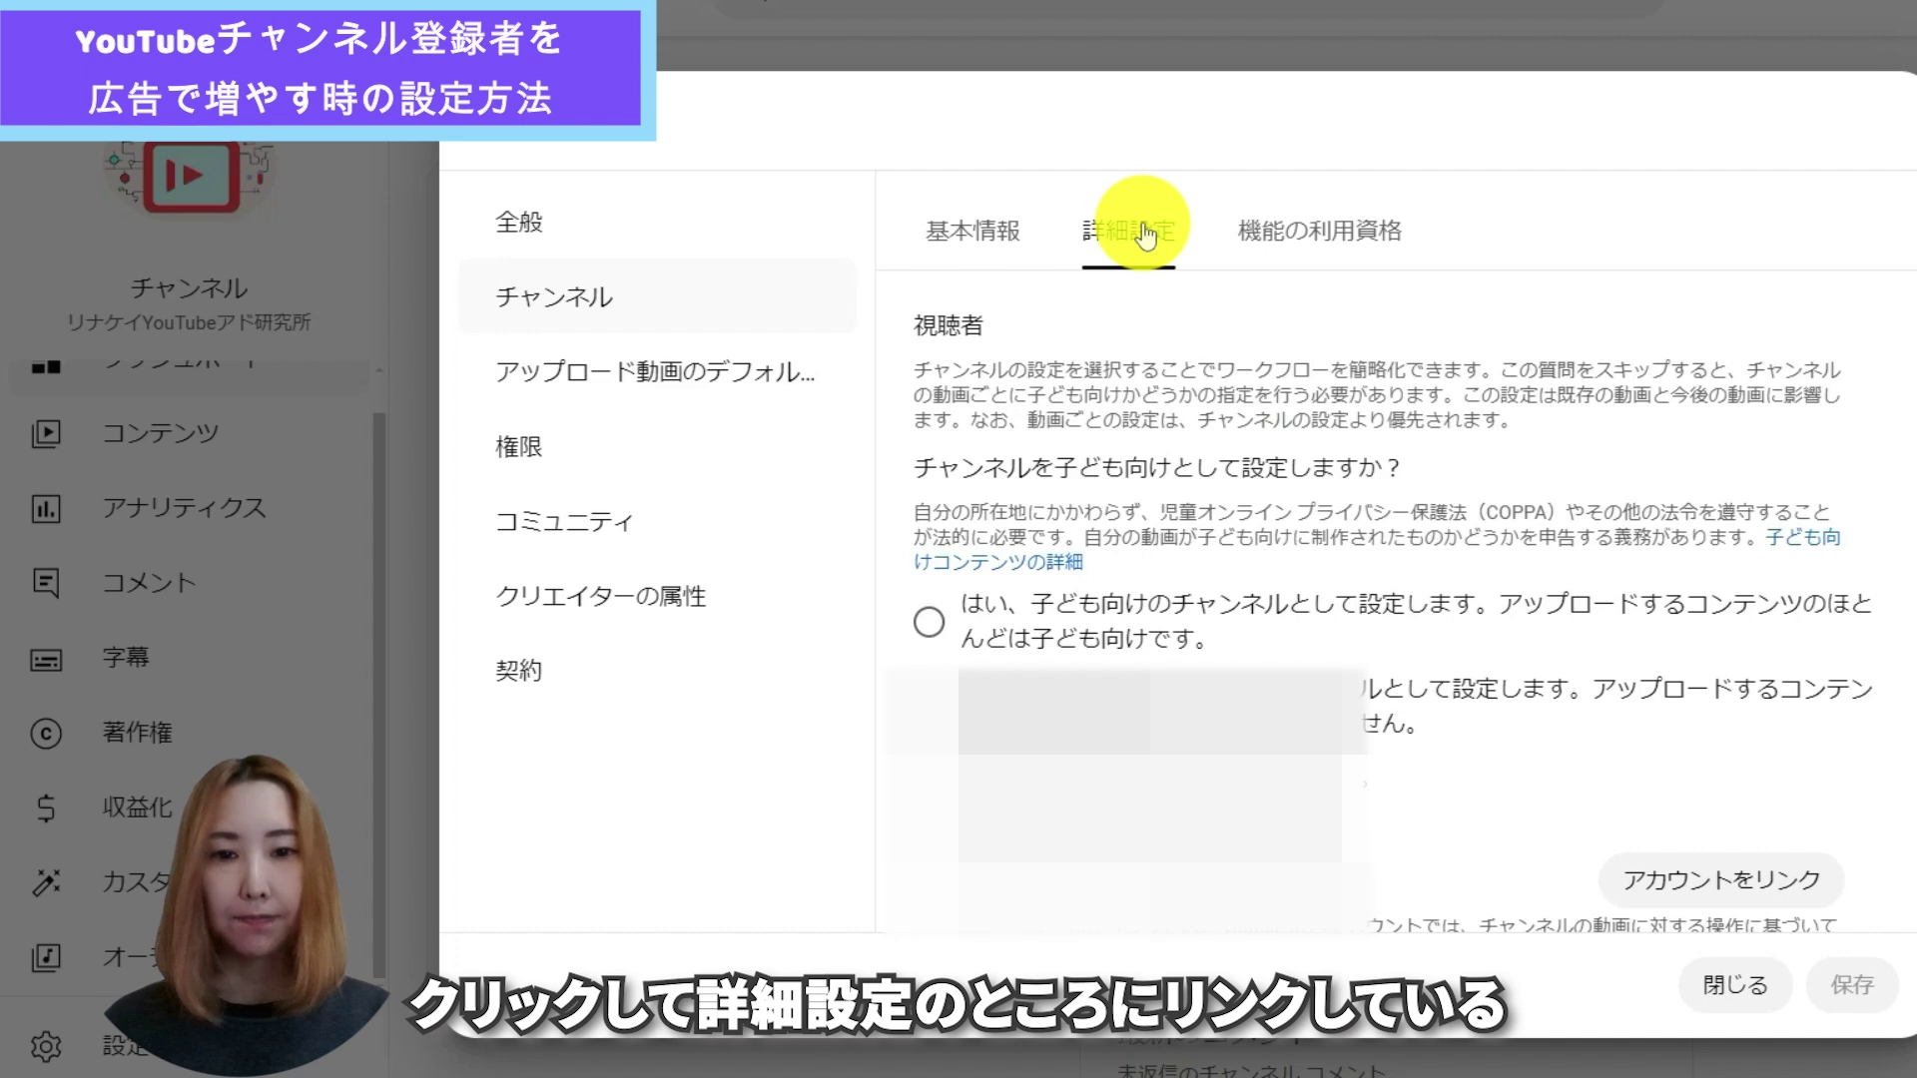
pyautogui.scroll(-2, 1232, 465)
pyautogui.scroll(-2, 1231, 466)
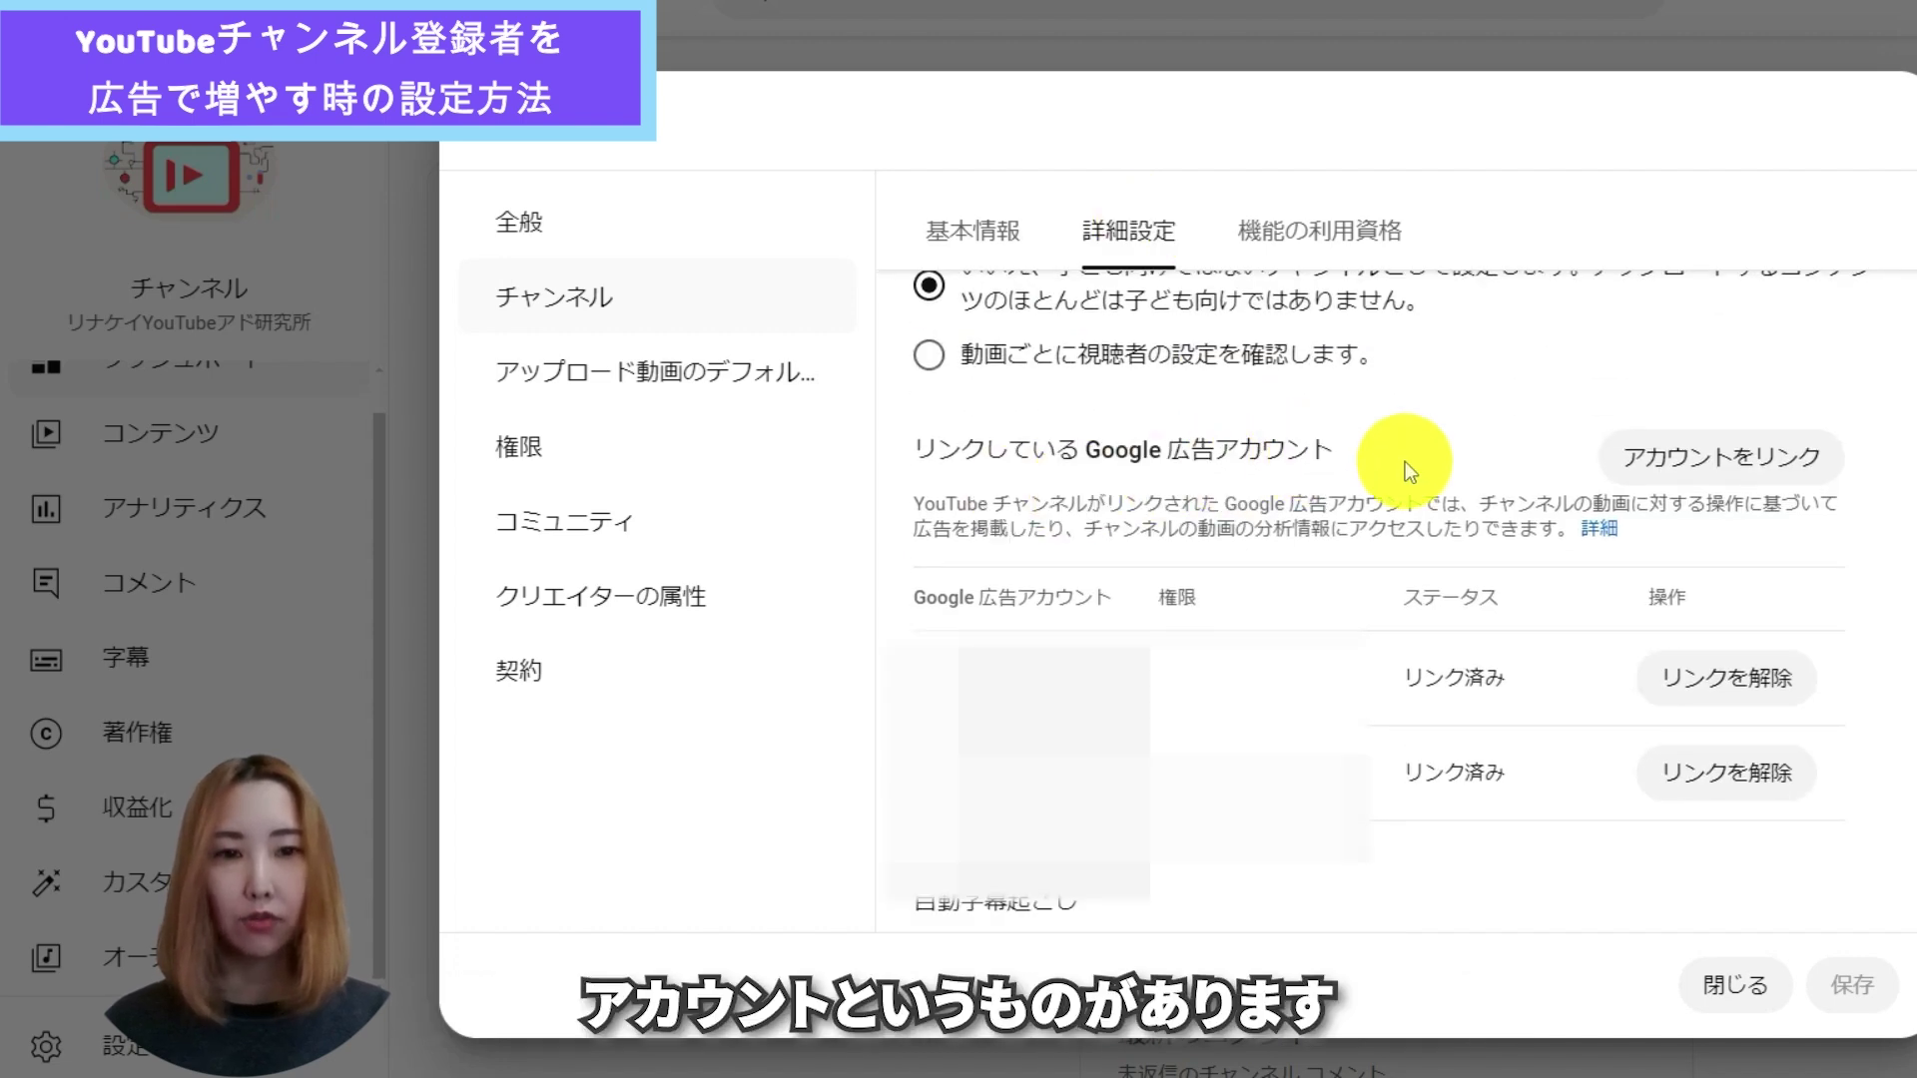
pyautogui.scroll(-1, 1405, 462)
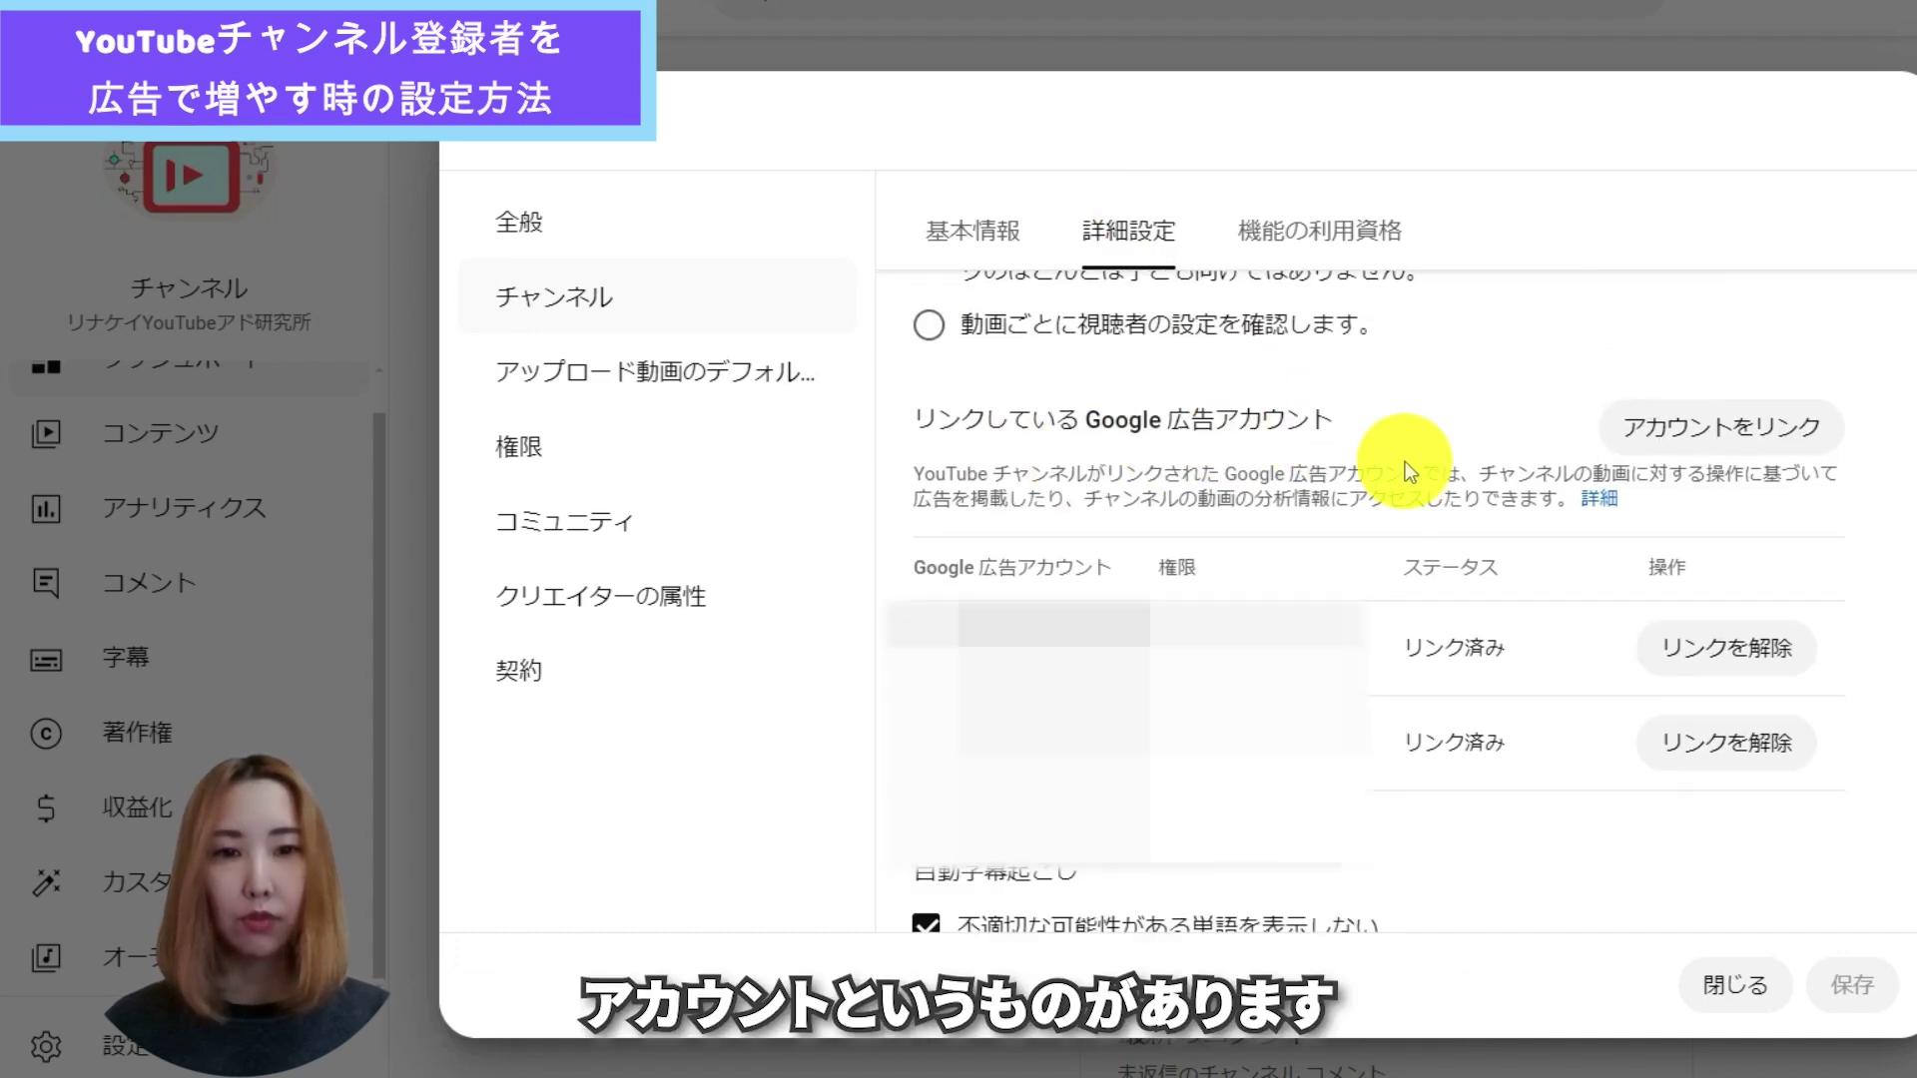
pyautogui.click(1672, 434)
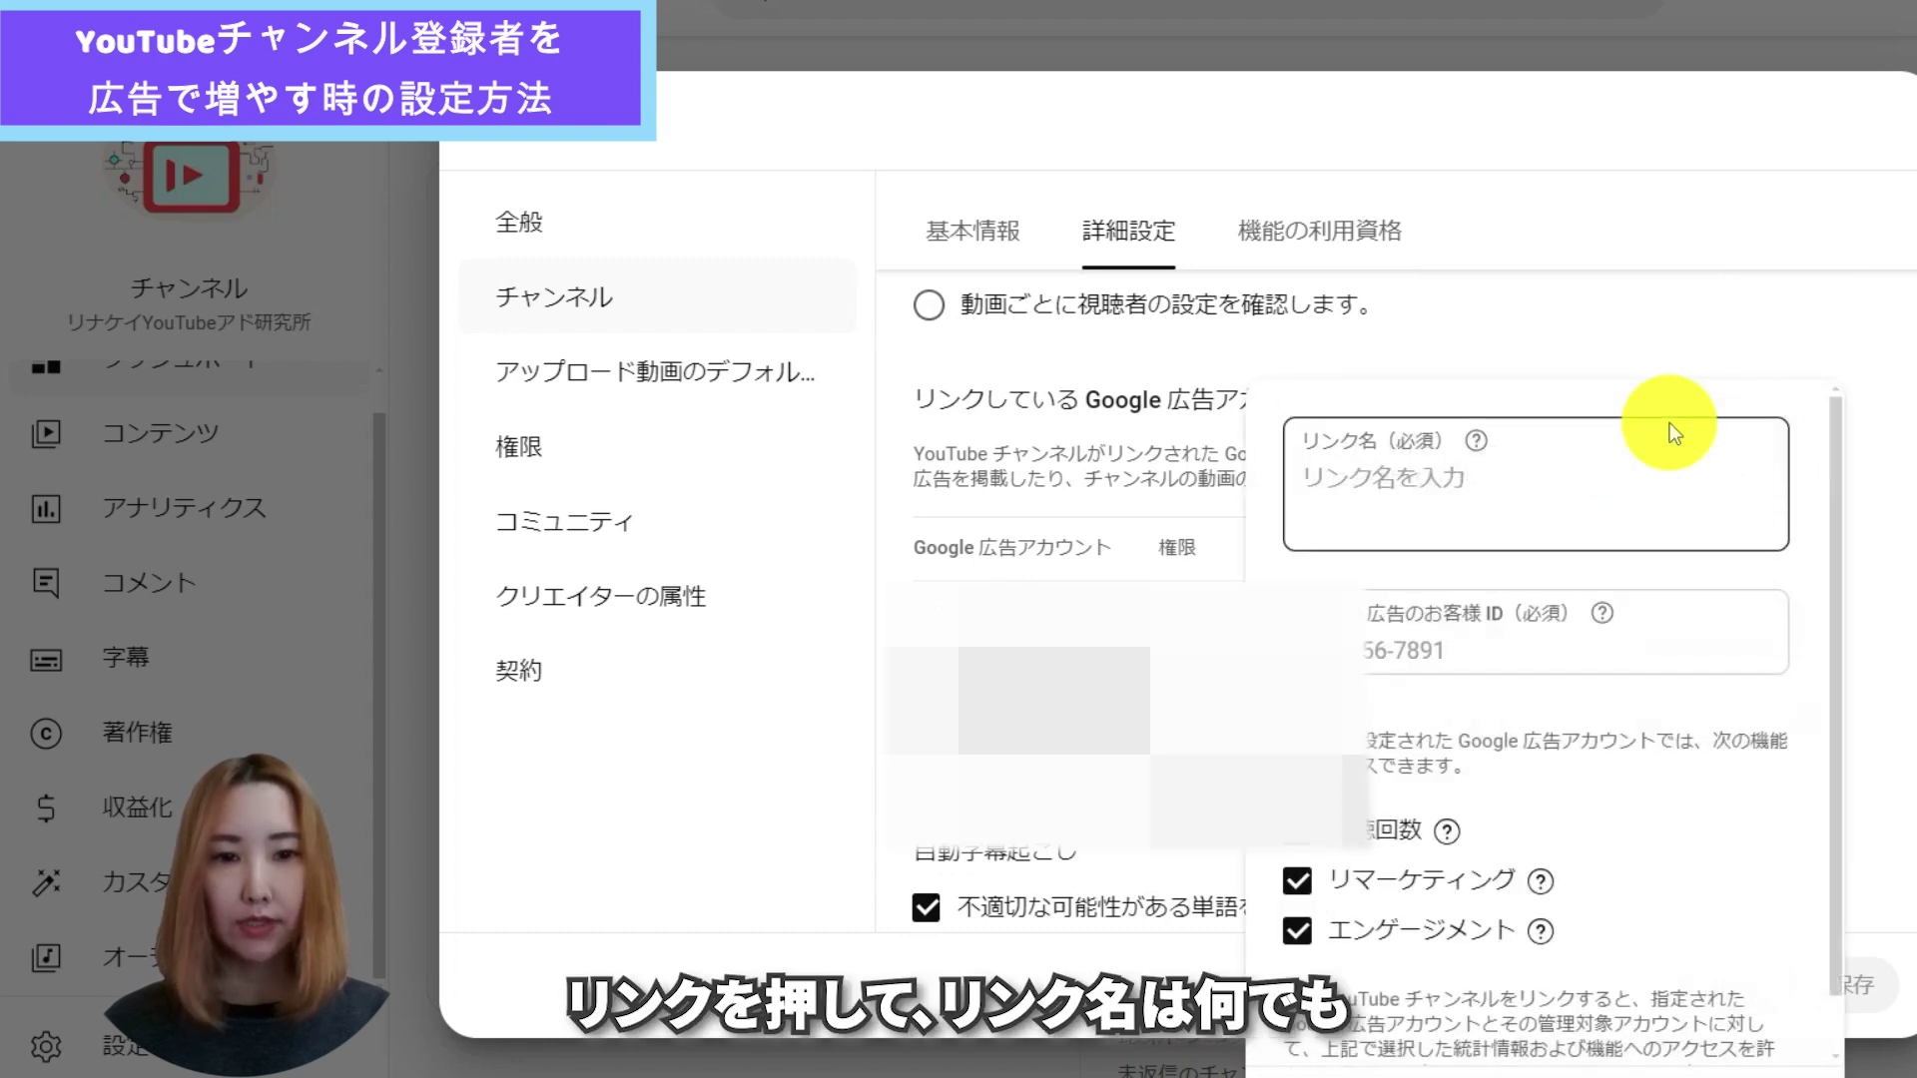
# - Review the required link name and Google Ads customer ID fields and the remaining options of the account-linking form
pyautogui.click(1363, 485)
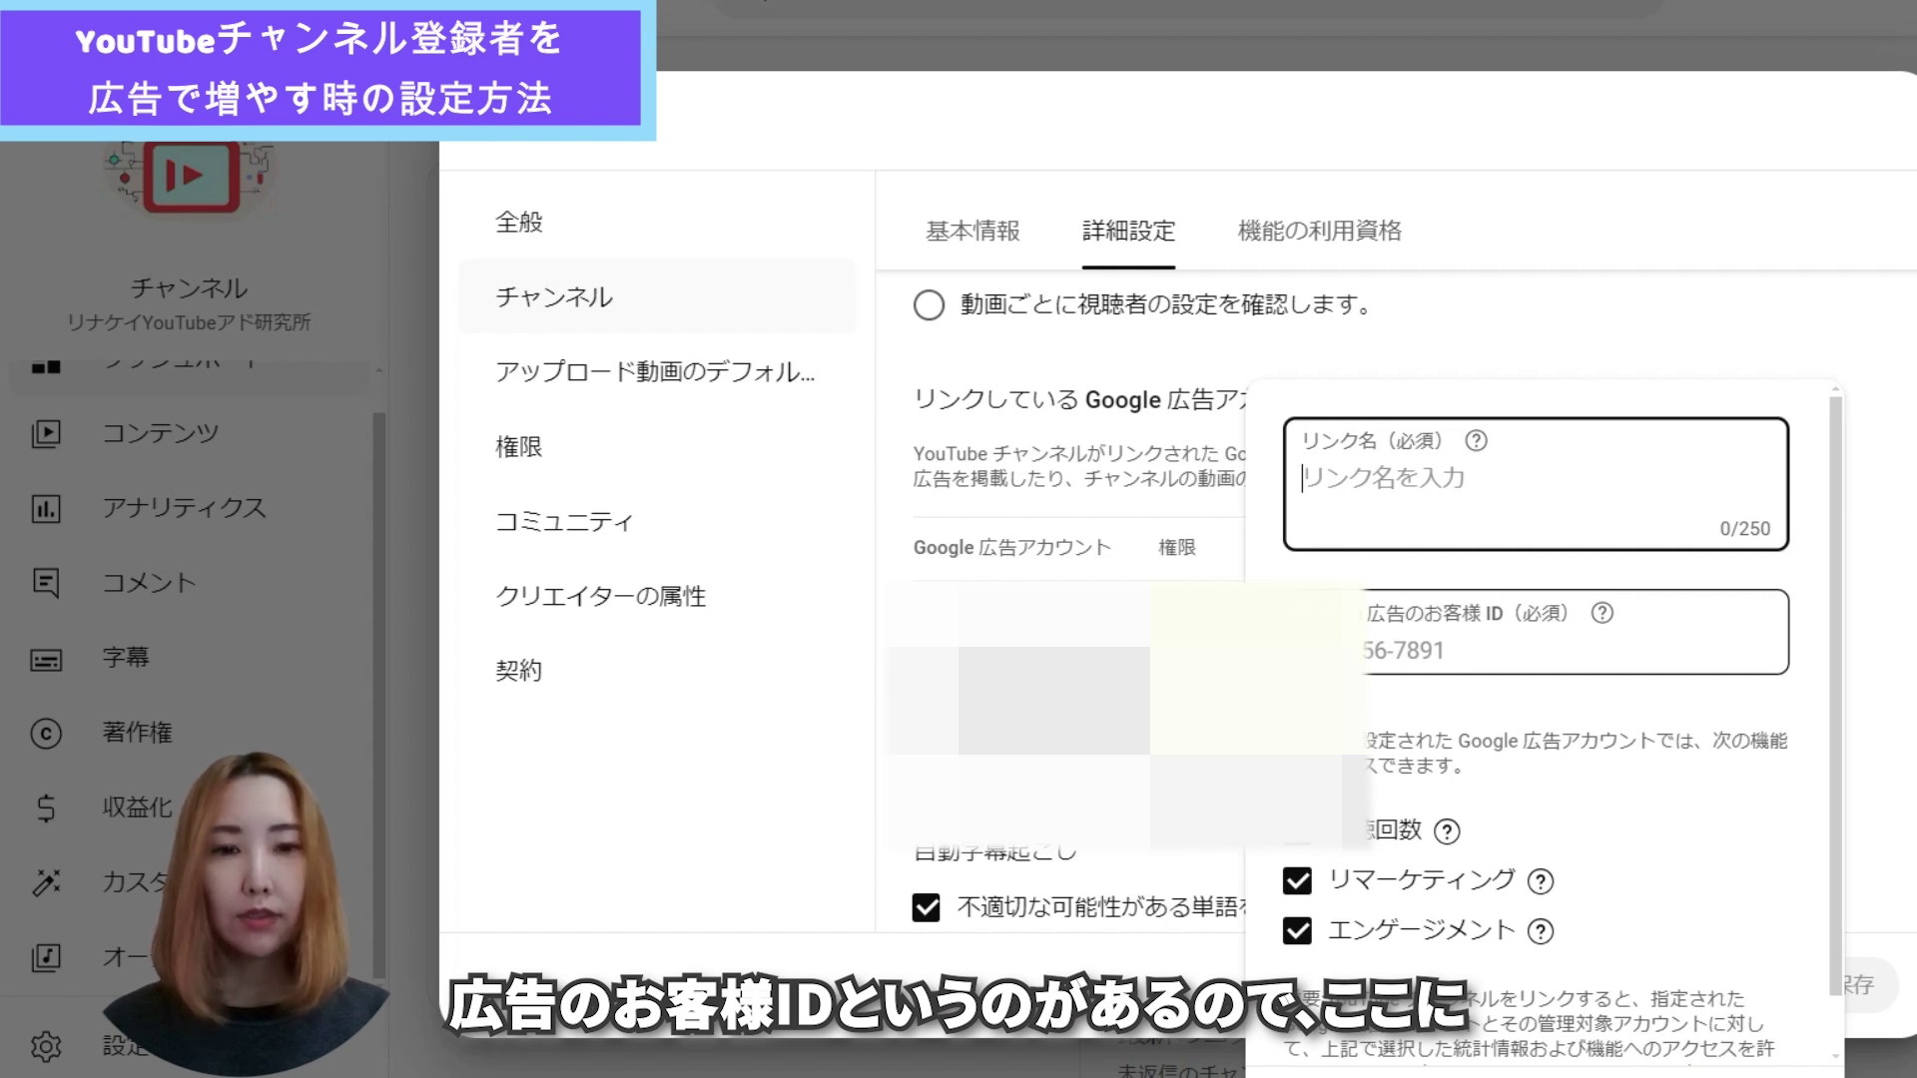
pyautogui.click(1578, 650)
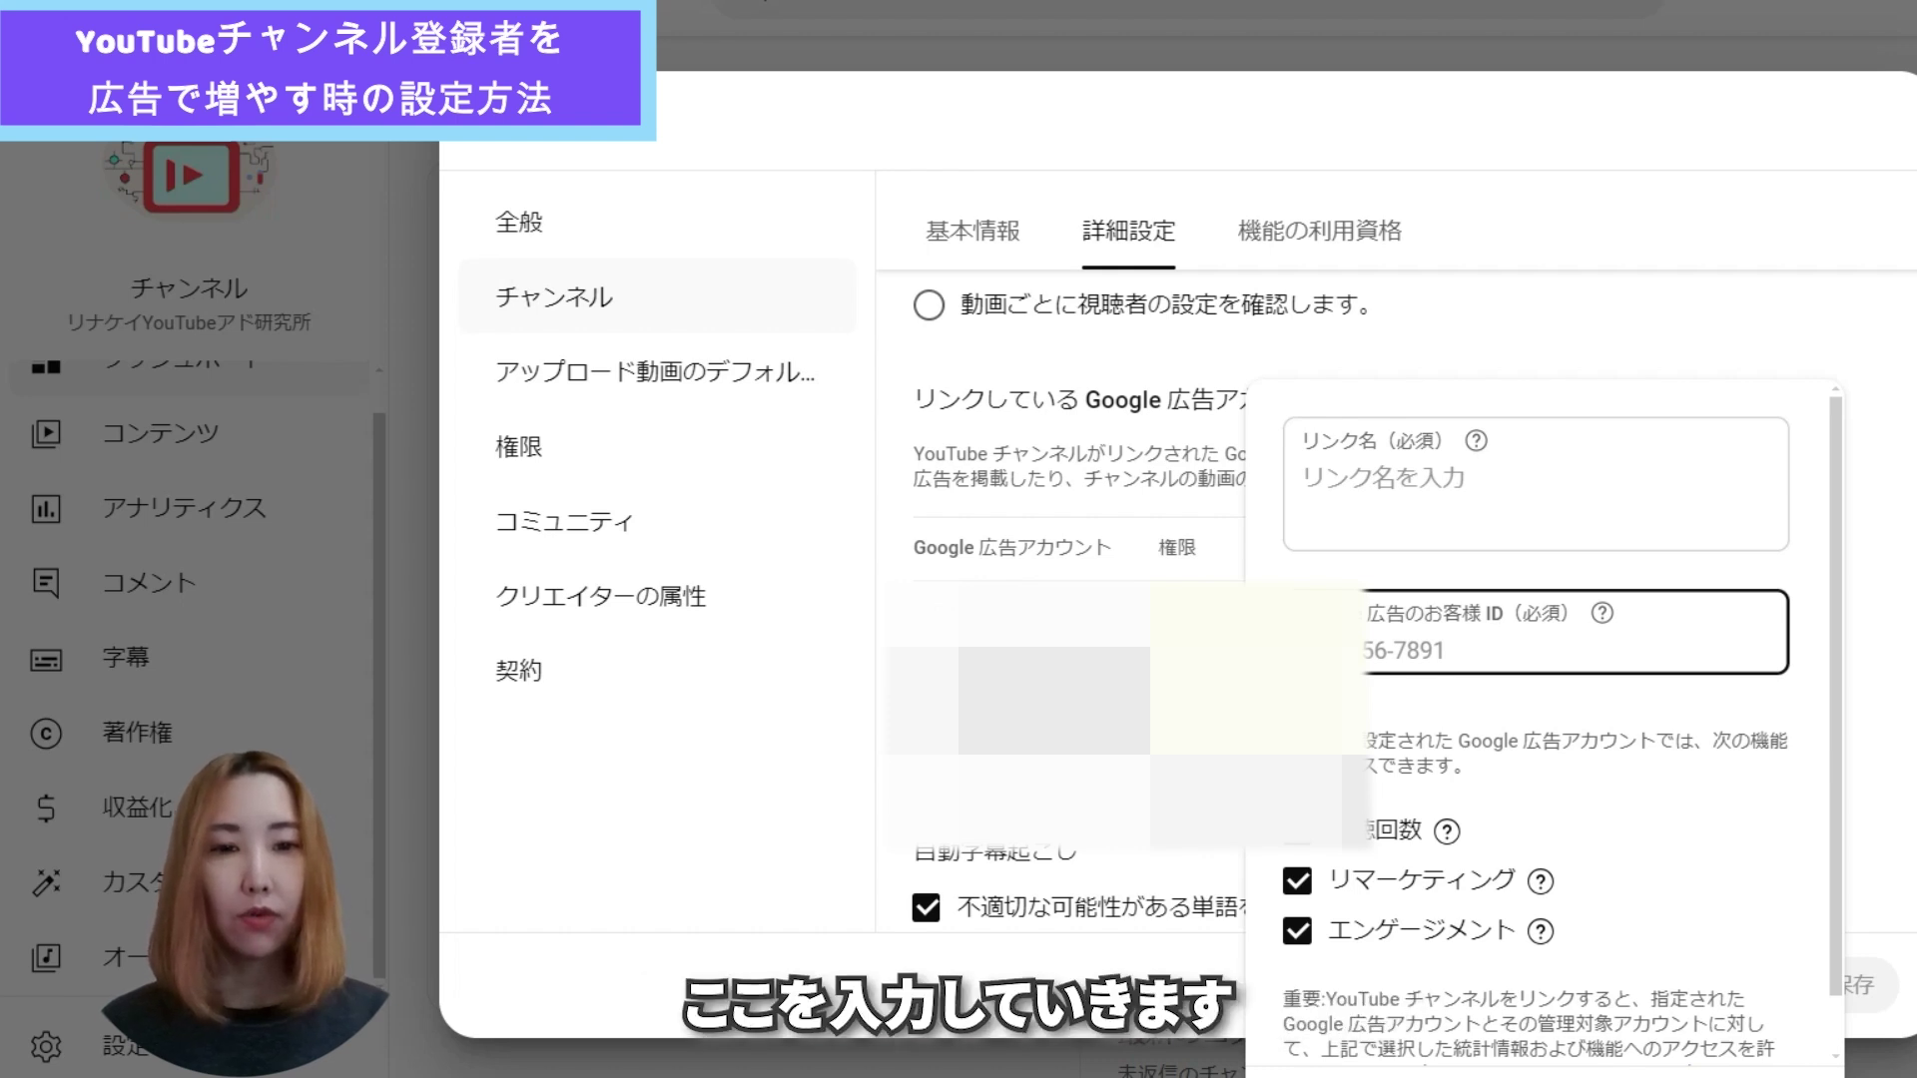
pyautogui.scroll(-1, 1597, 709)
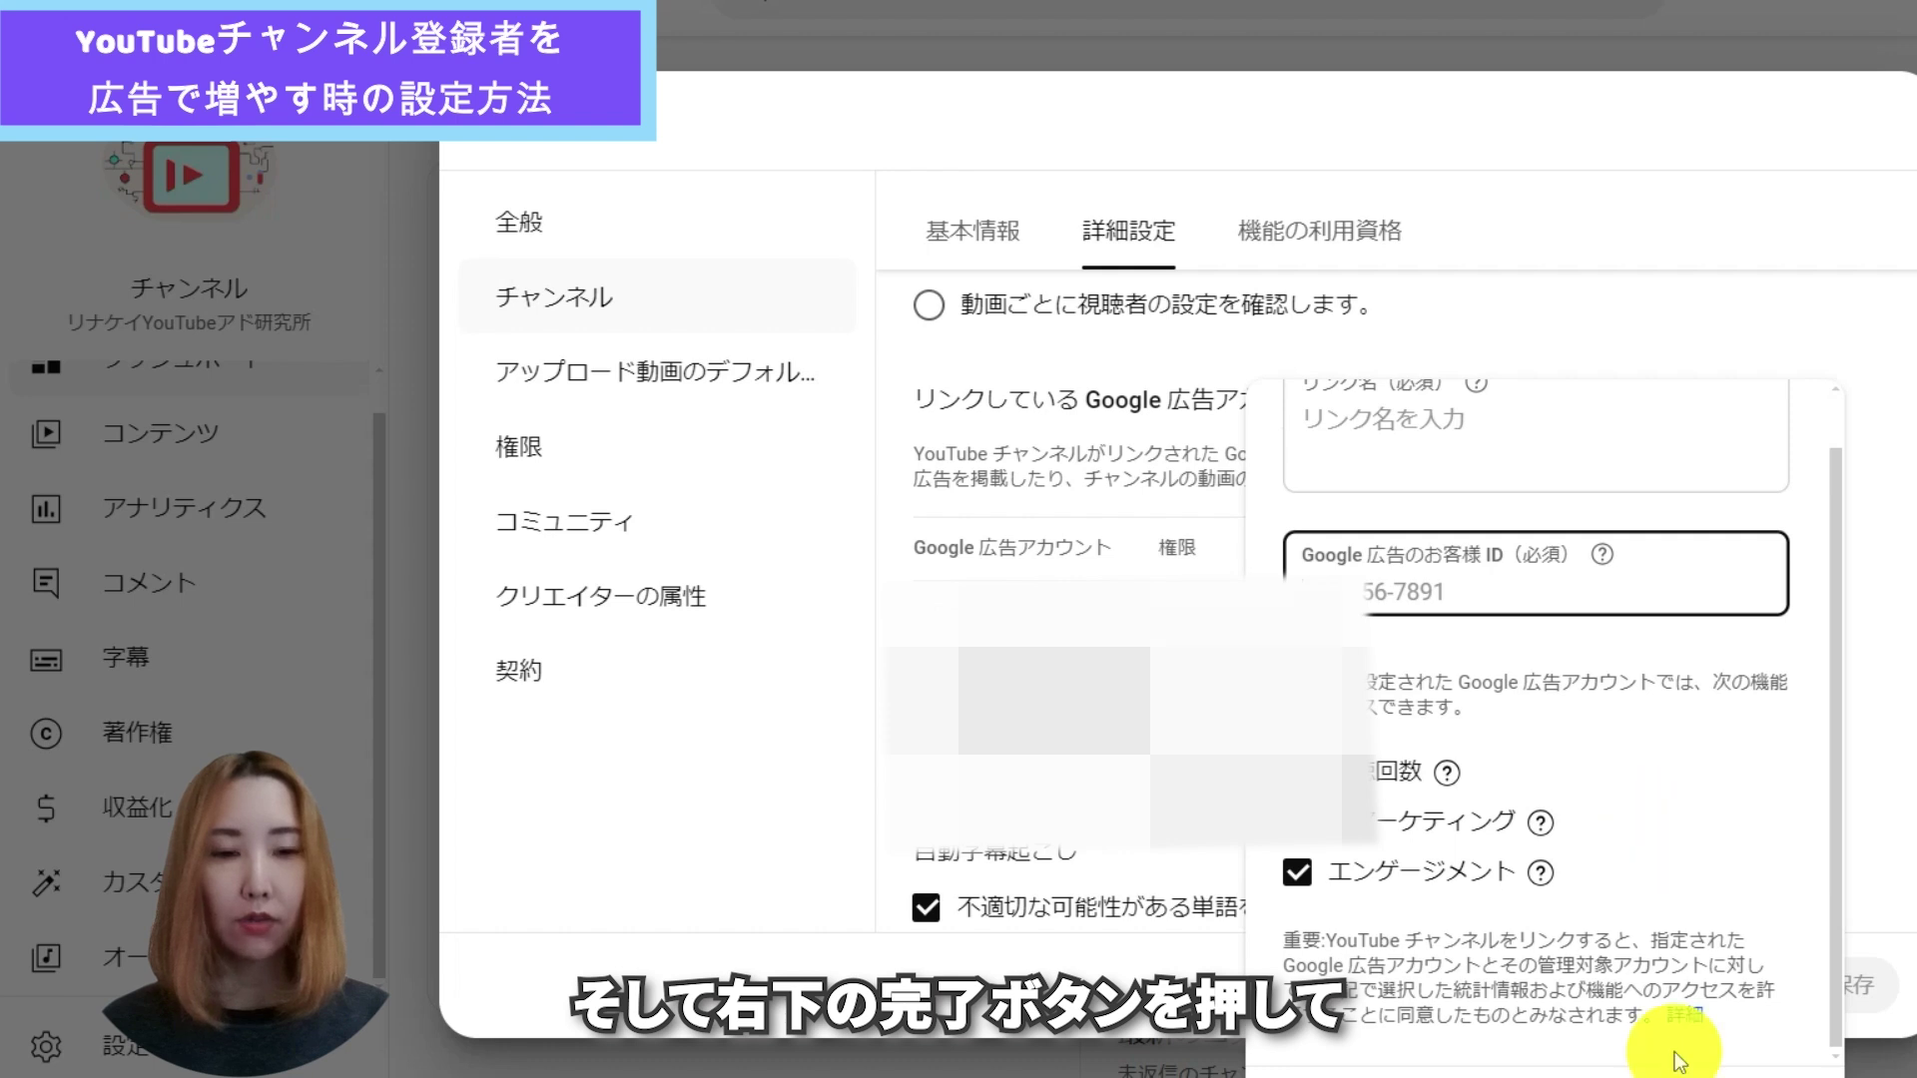
pyautogui.click(1873, 714)
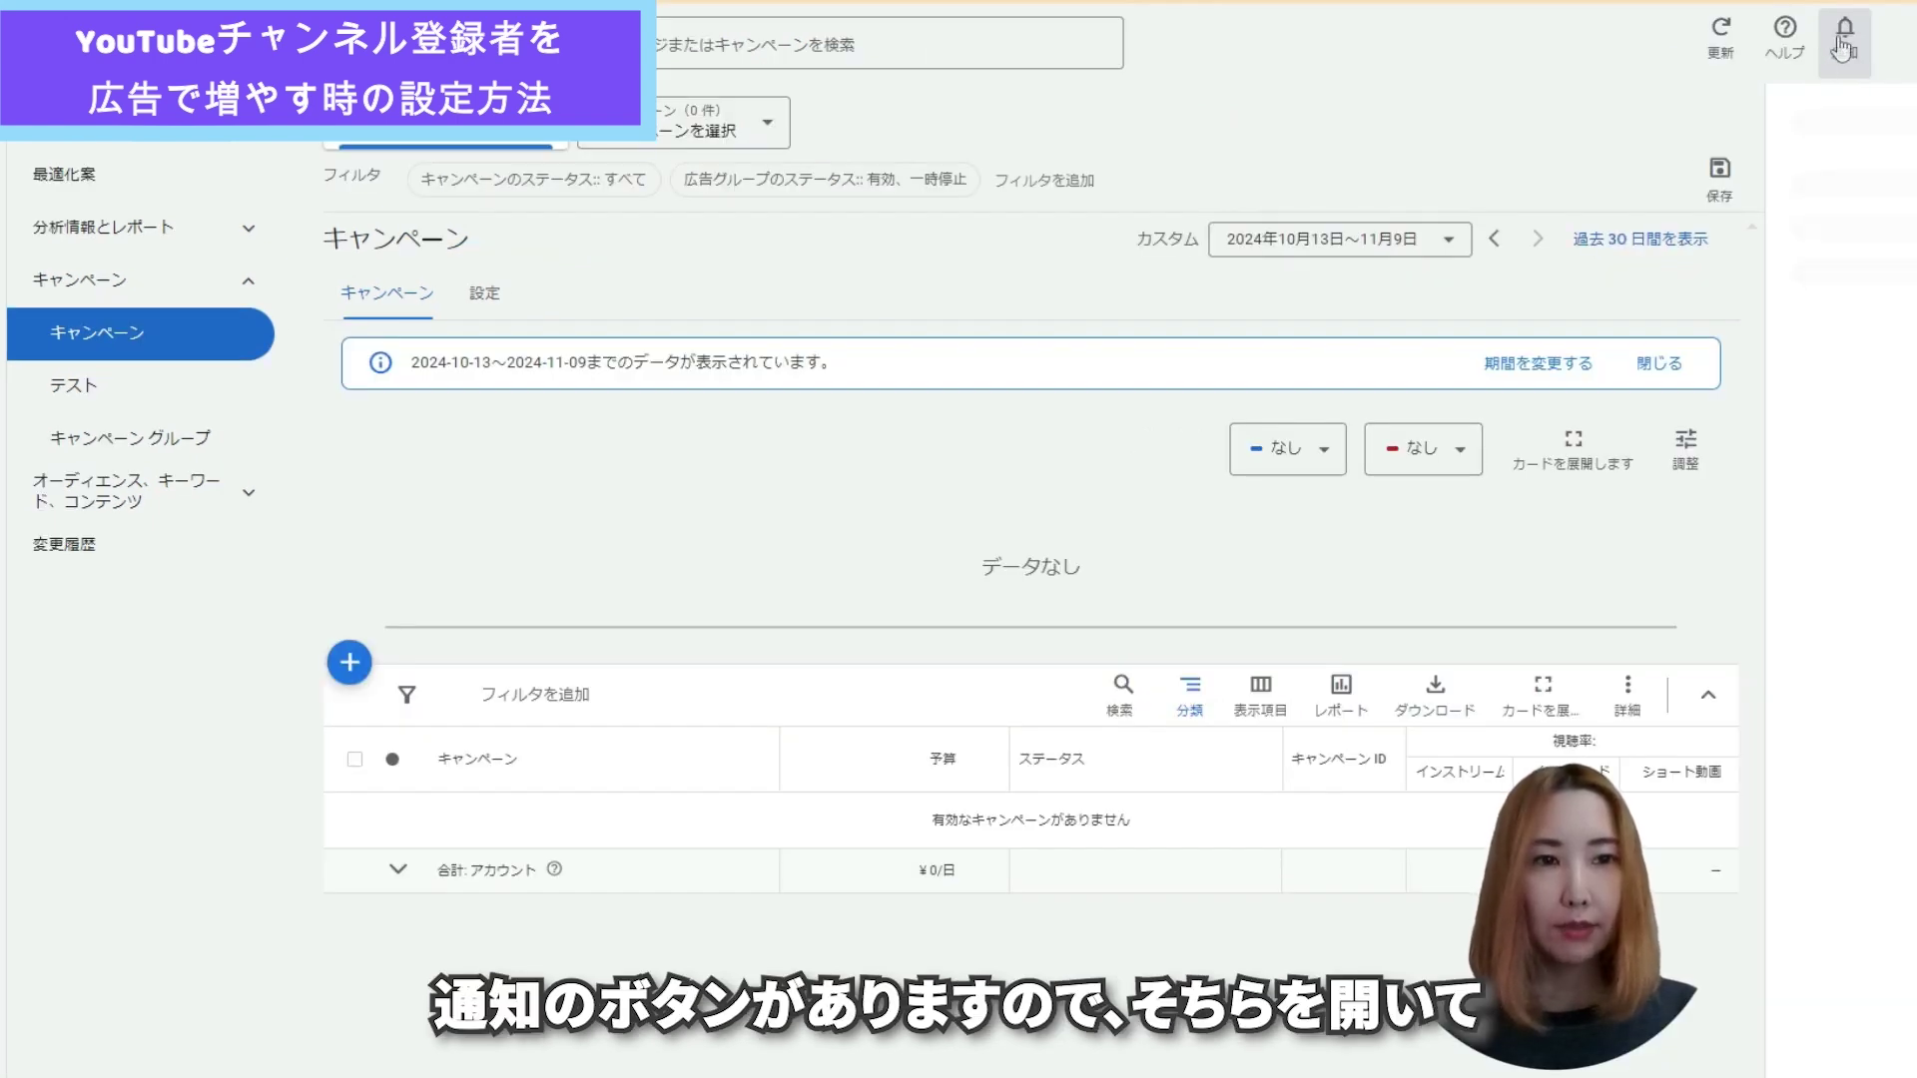
# - Switch to Google Ads, follow the YouTube channel linking notification and open the received channel request awaiting approval
pyautogui.click(1842, 46)
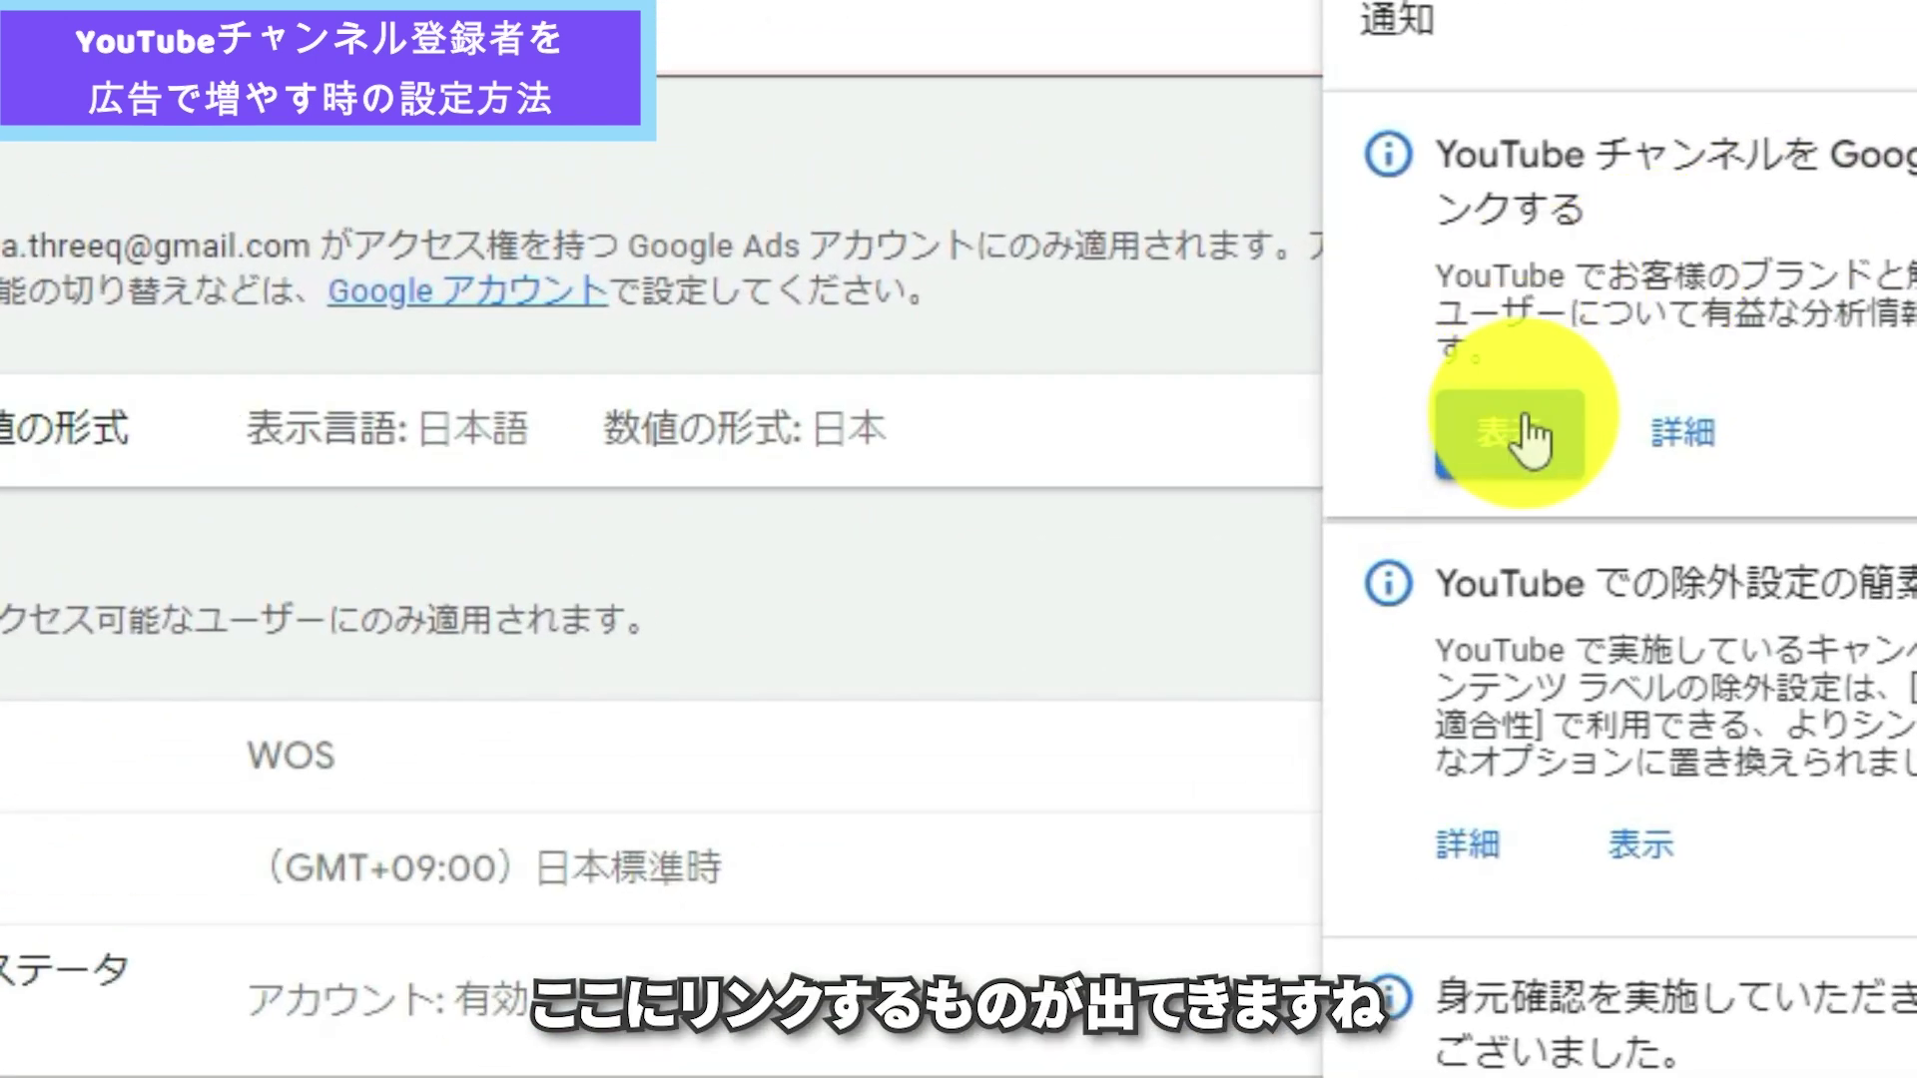
pyautogui.click(1525, 436)
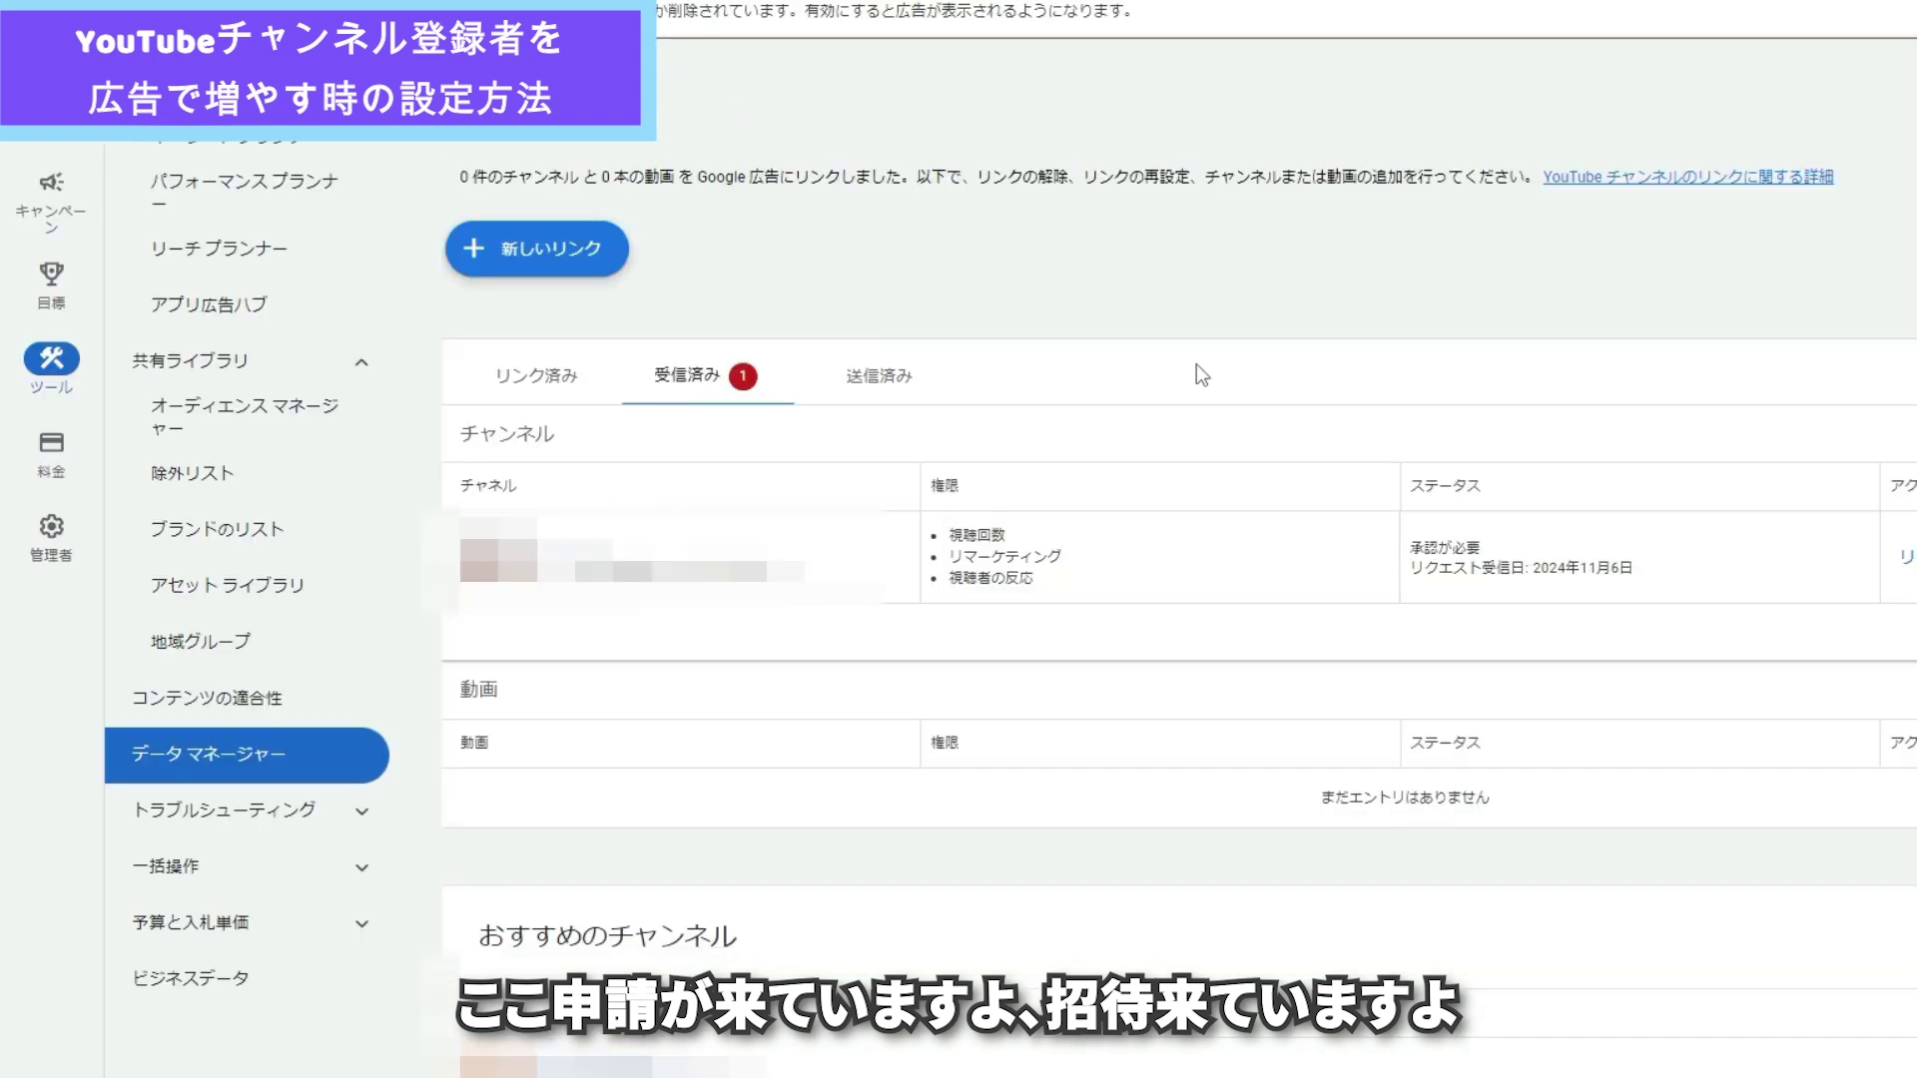
pyautogui.scroll(-1, 619, 693)
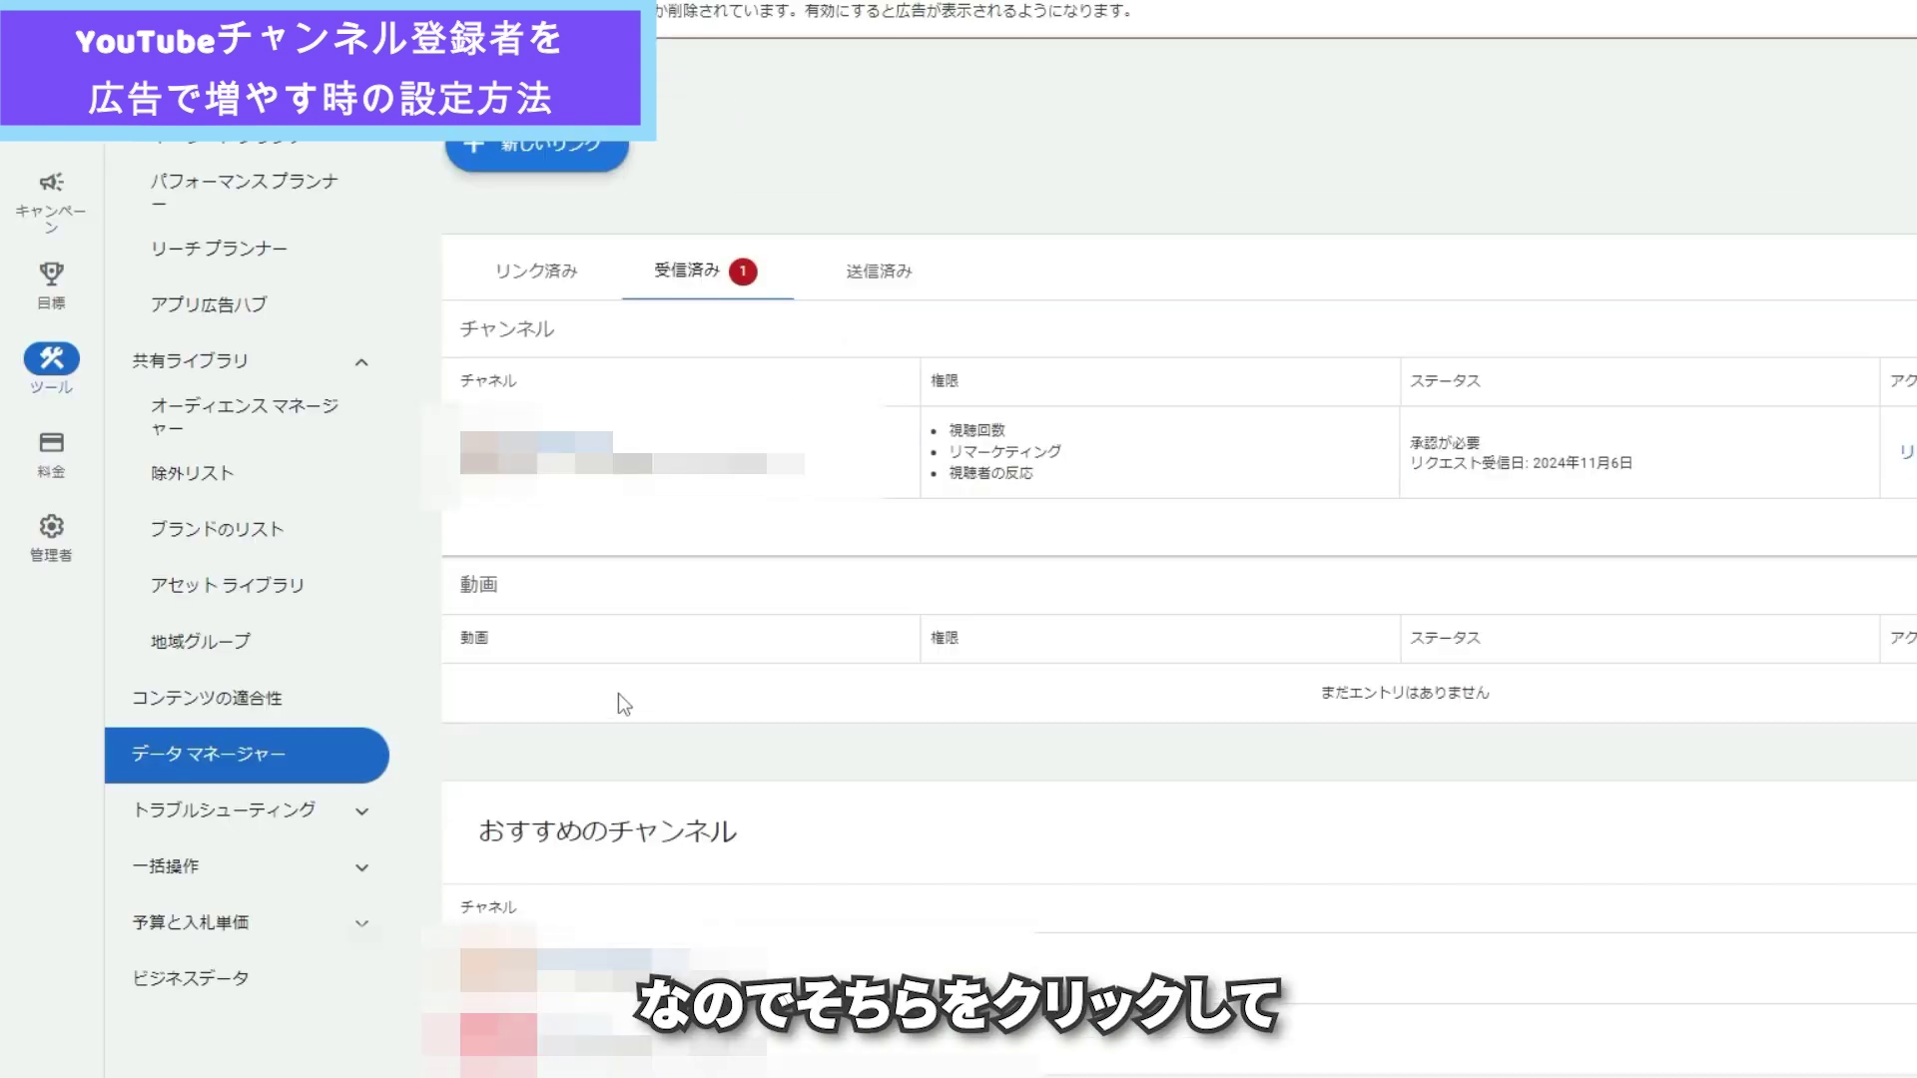
pyautogui.scroll(1, 619, 692)
pyautogui.click(1895, 543)
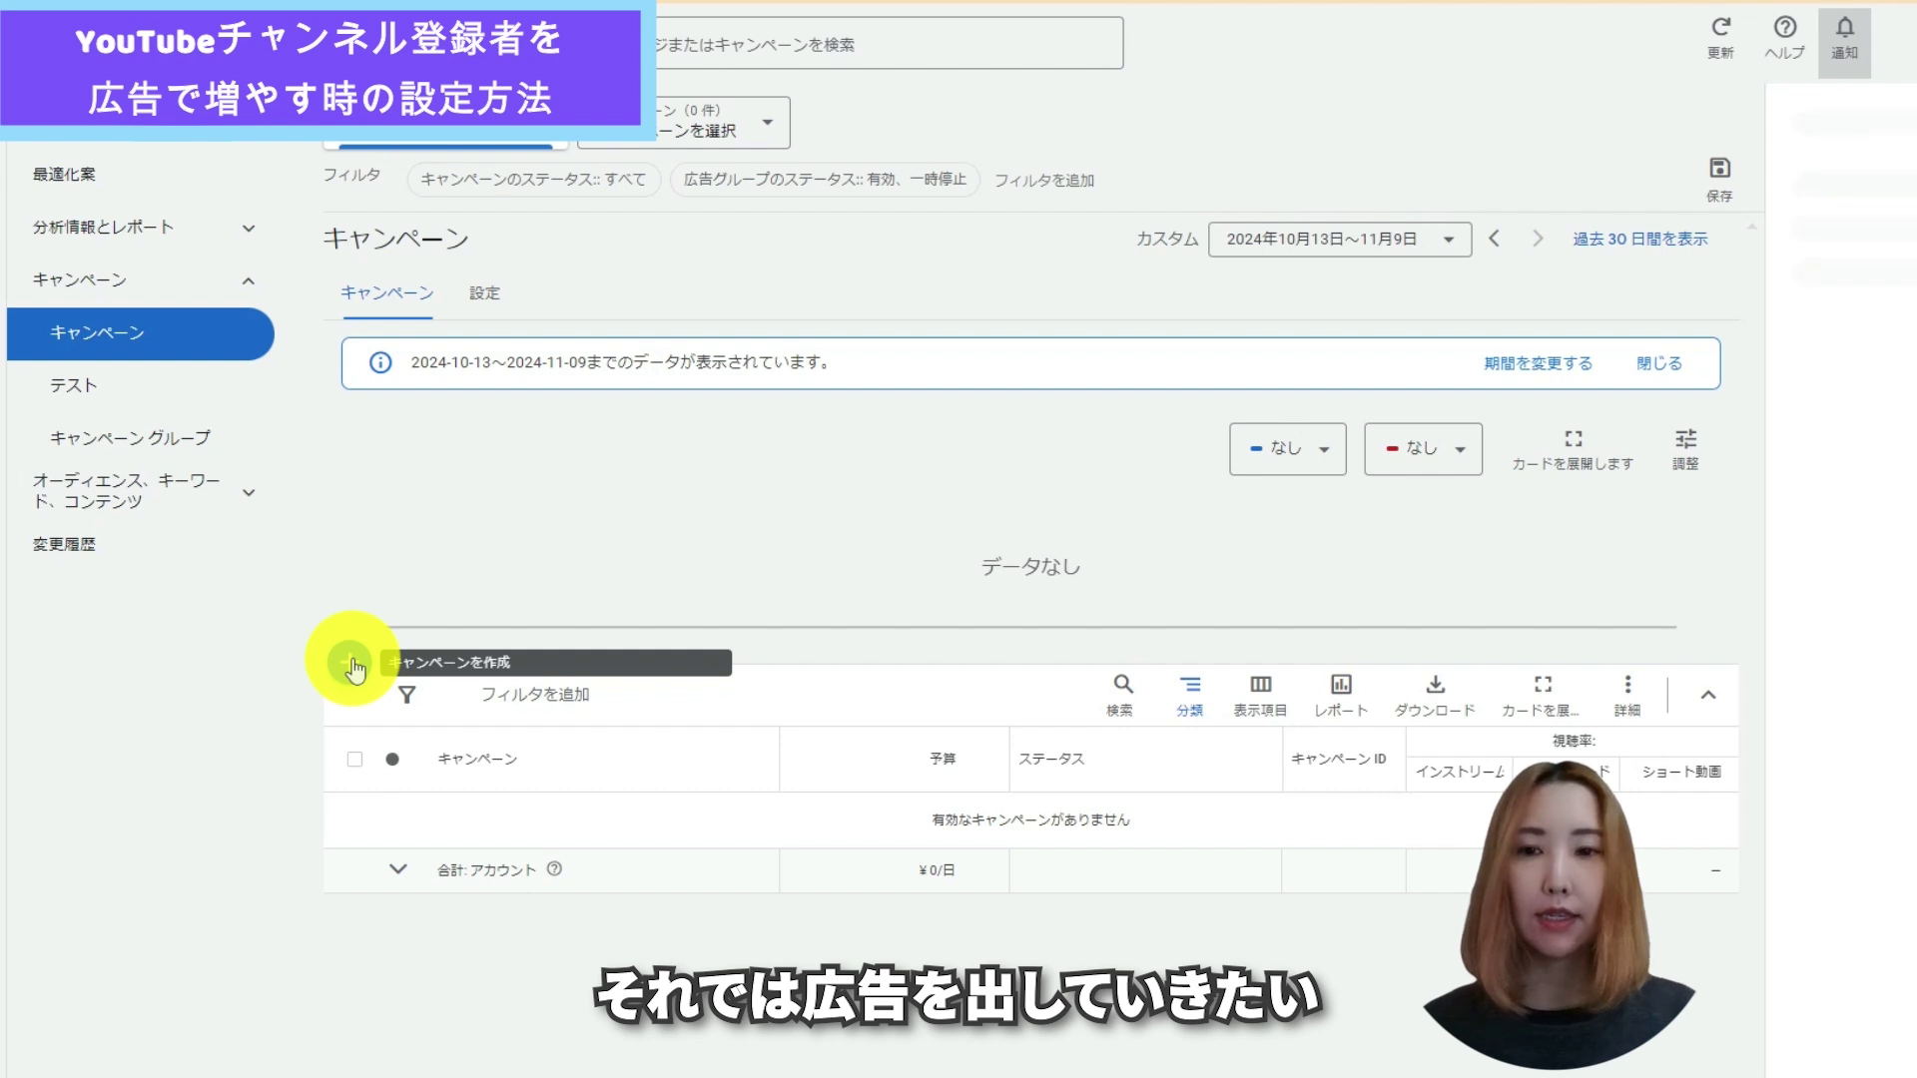
# - Start a new campaign with ブランド認知度と比較検討 as its objective
pyautogui.click(349, 664)
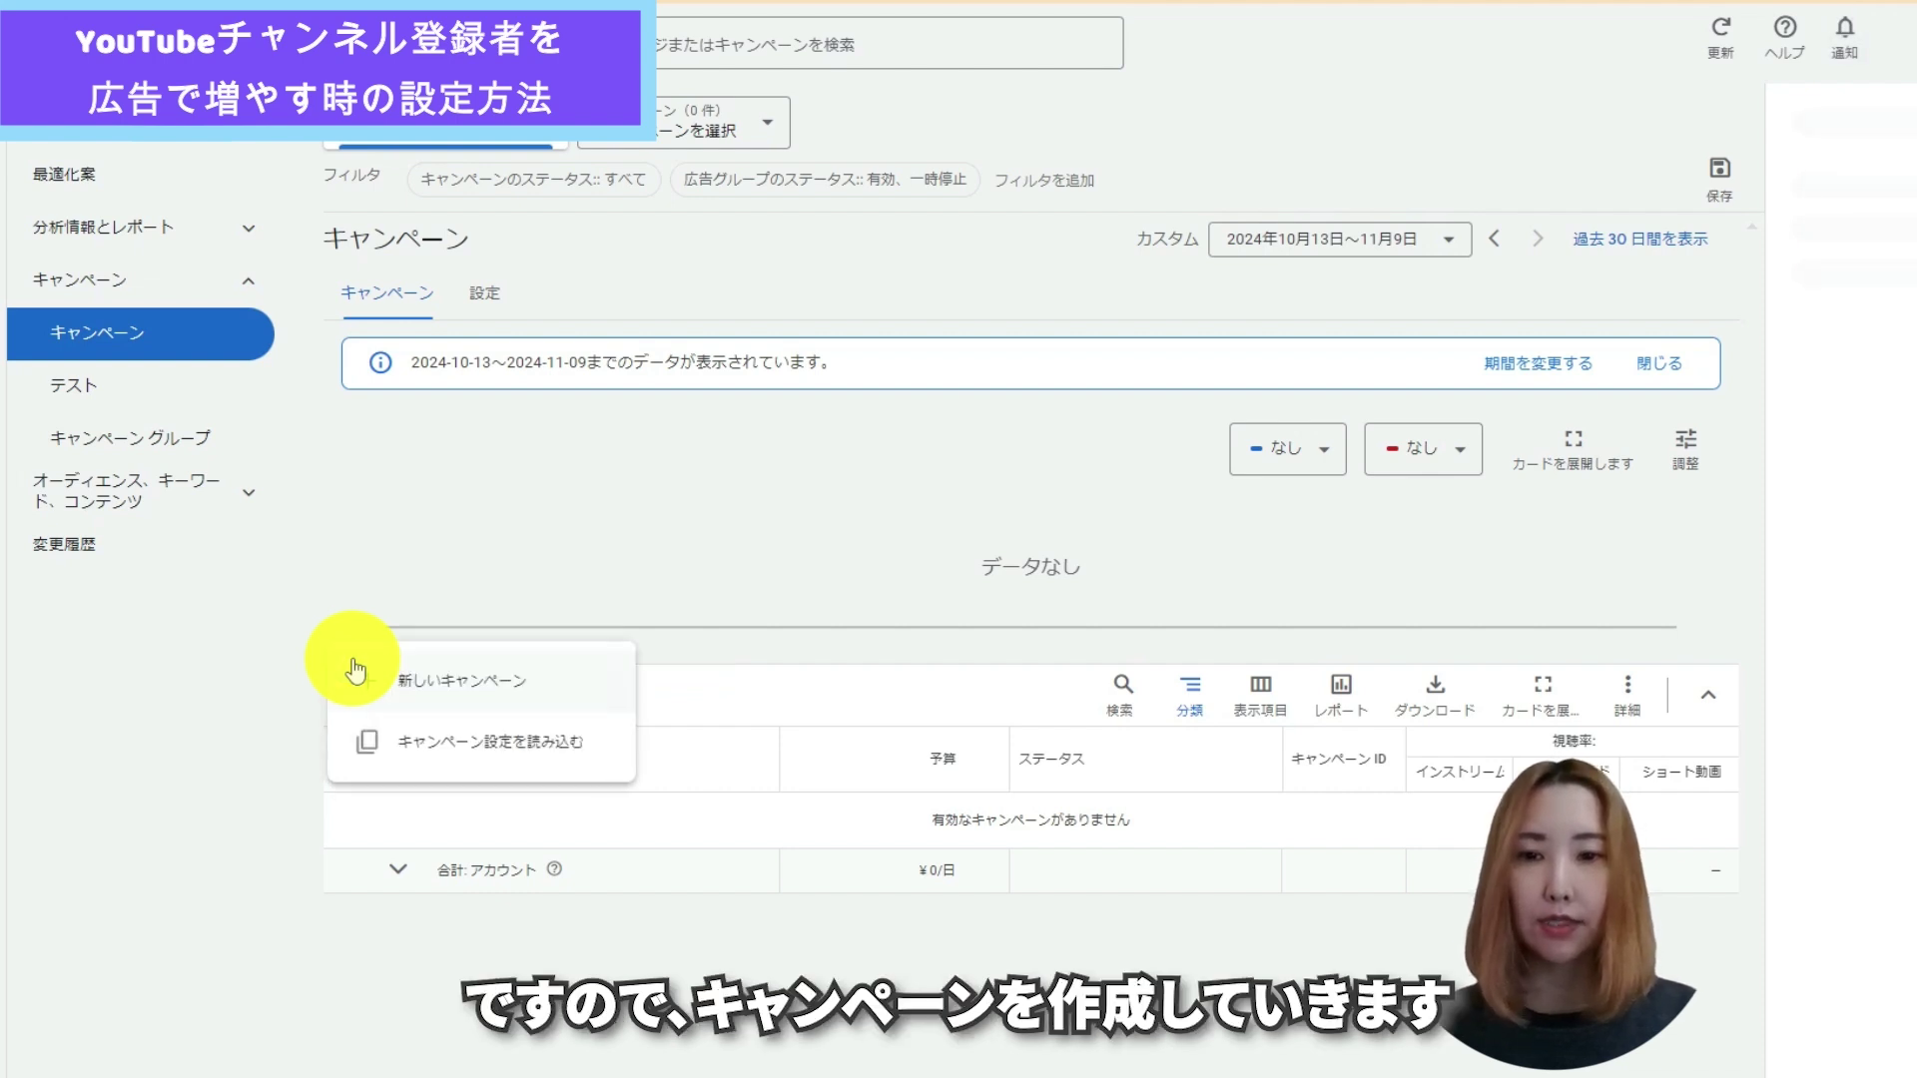
pyautogui.click(299, 663)
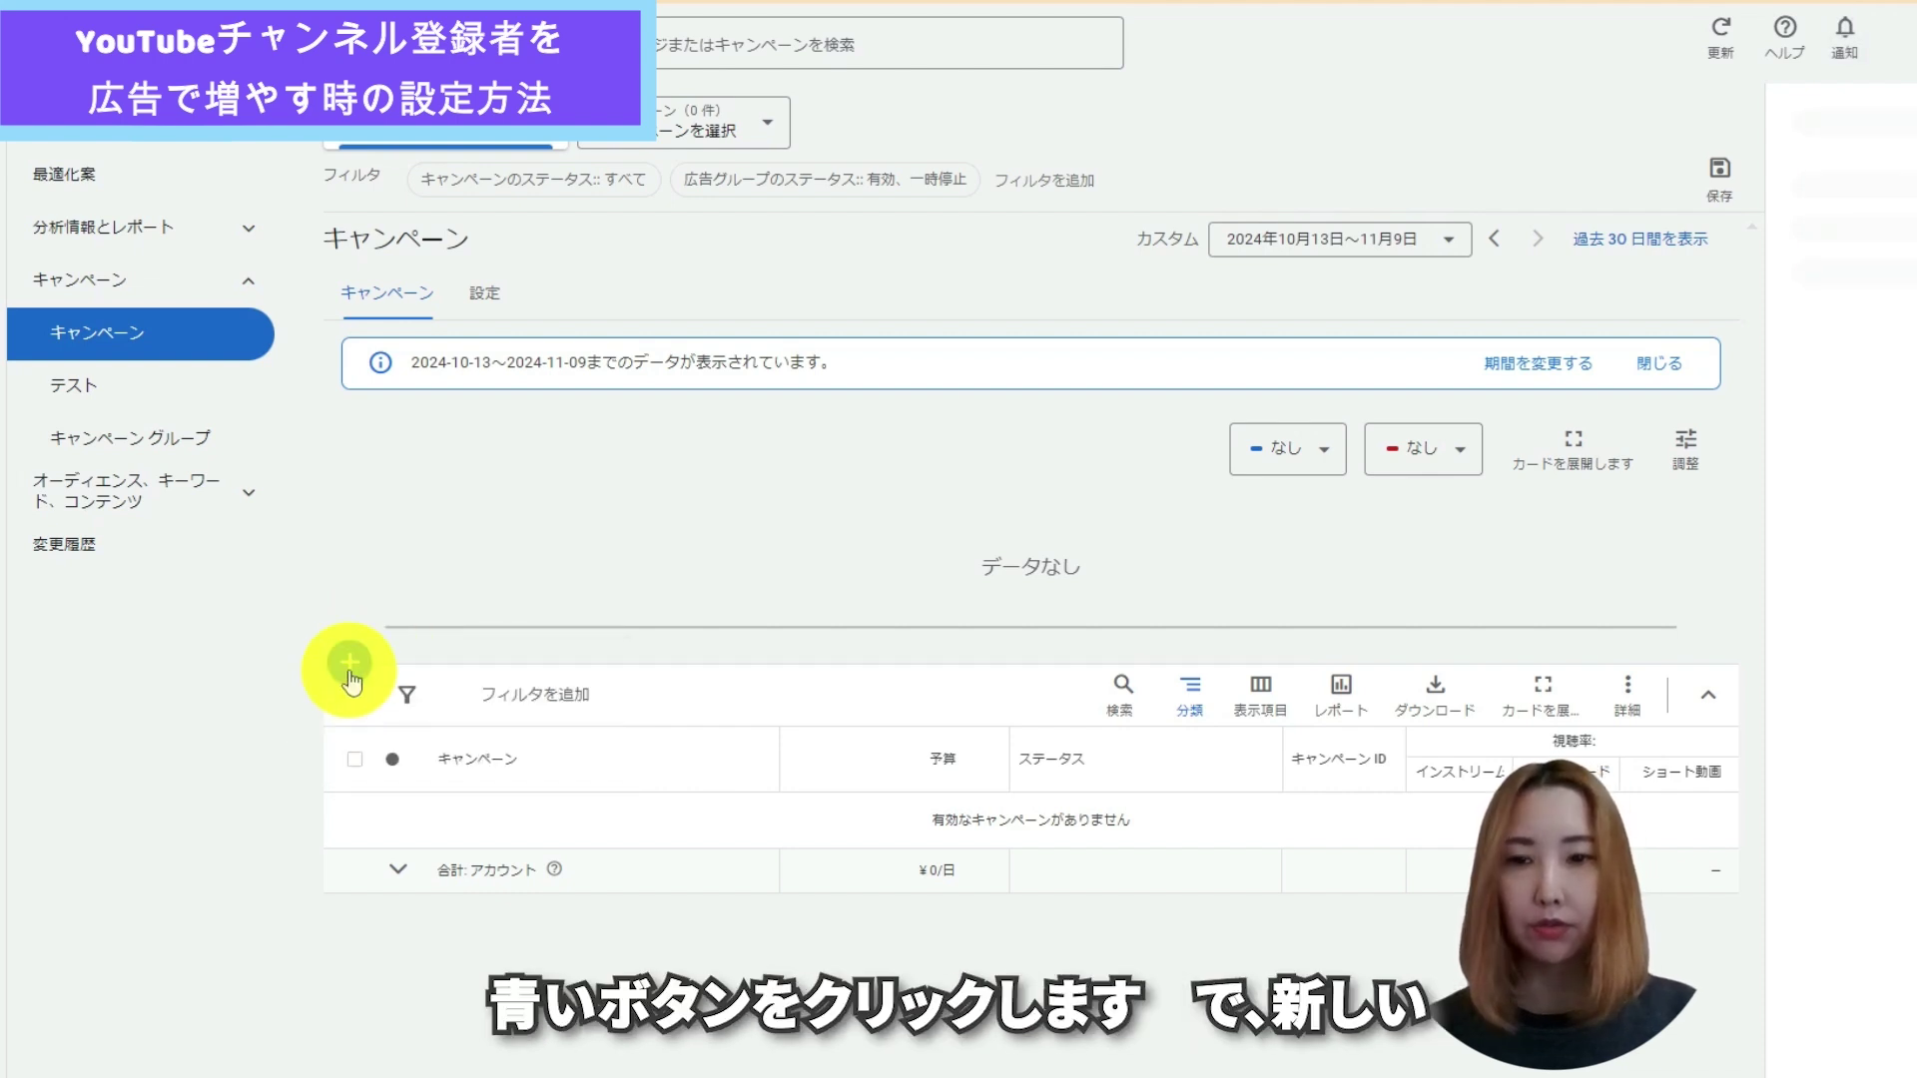
pyautogui.click(348, 669)
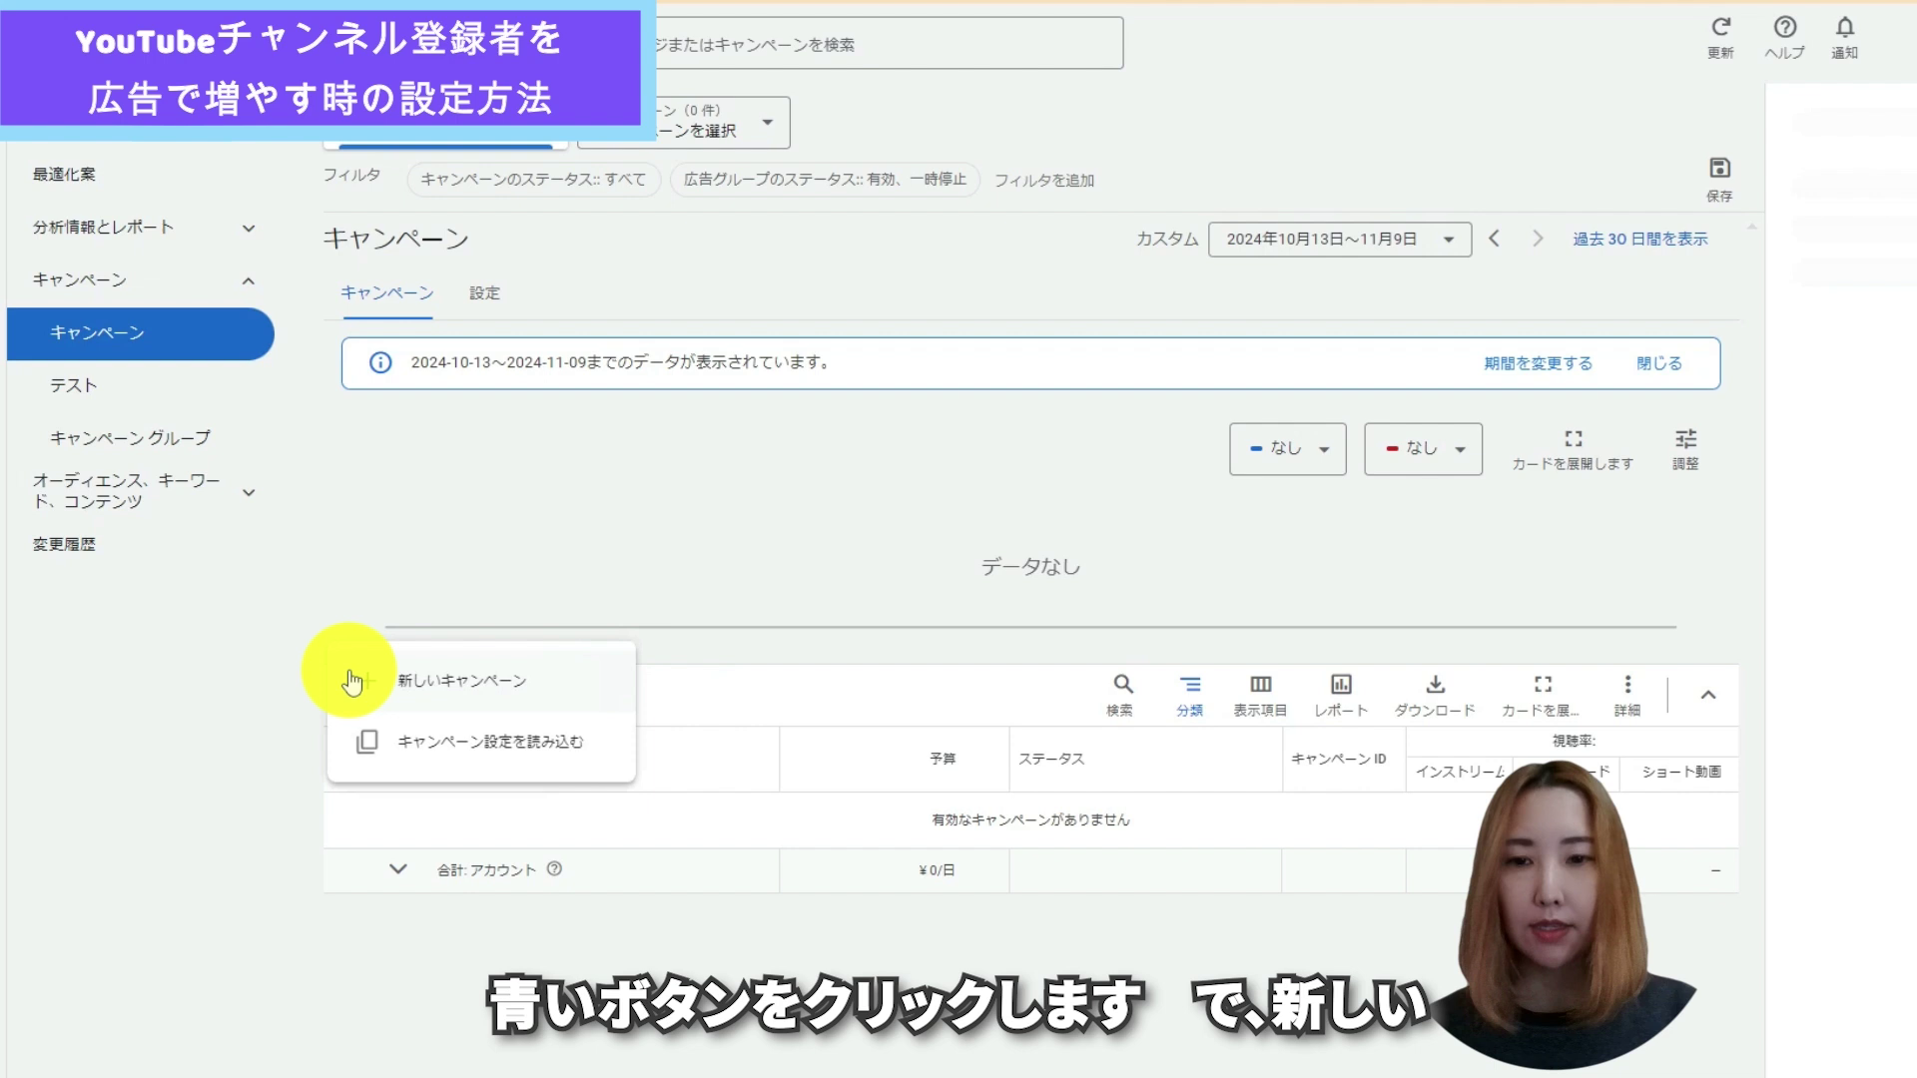
pyautogui.click(444, 701)
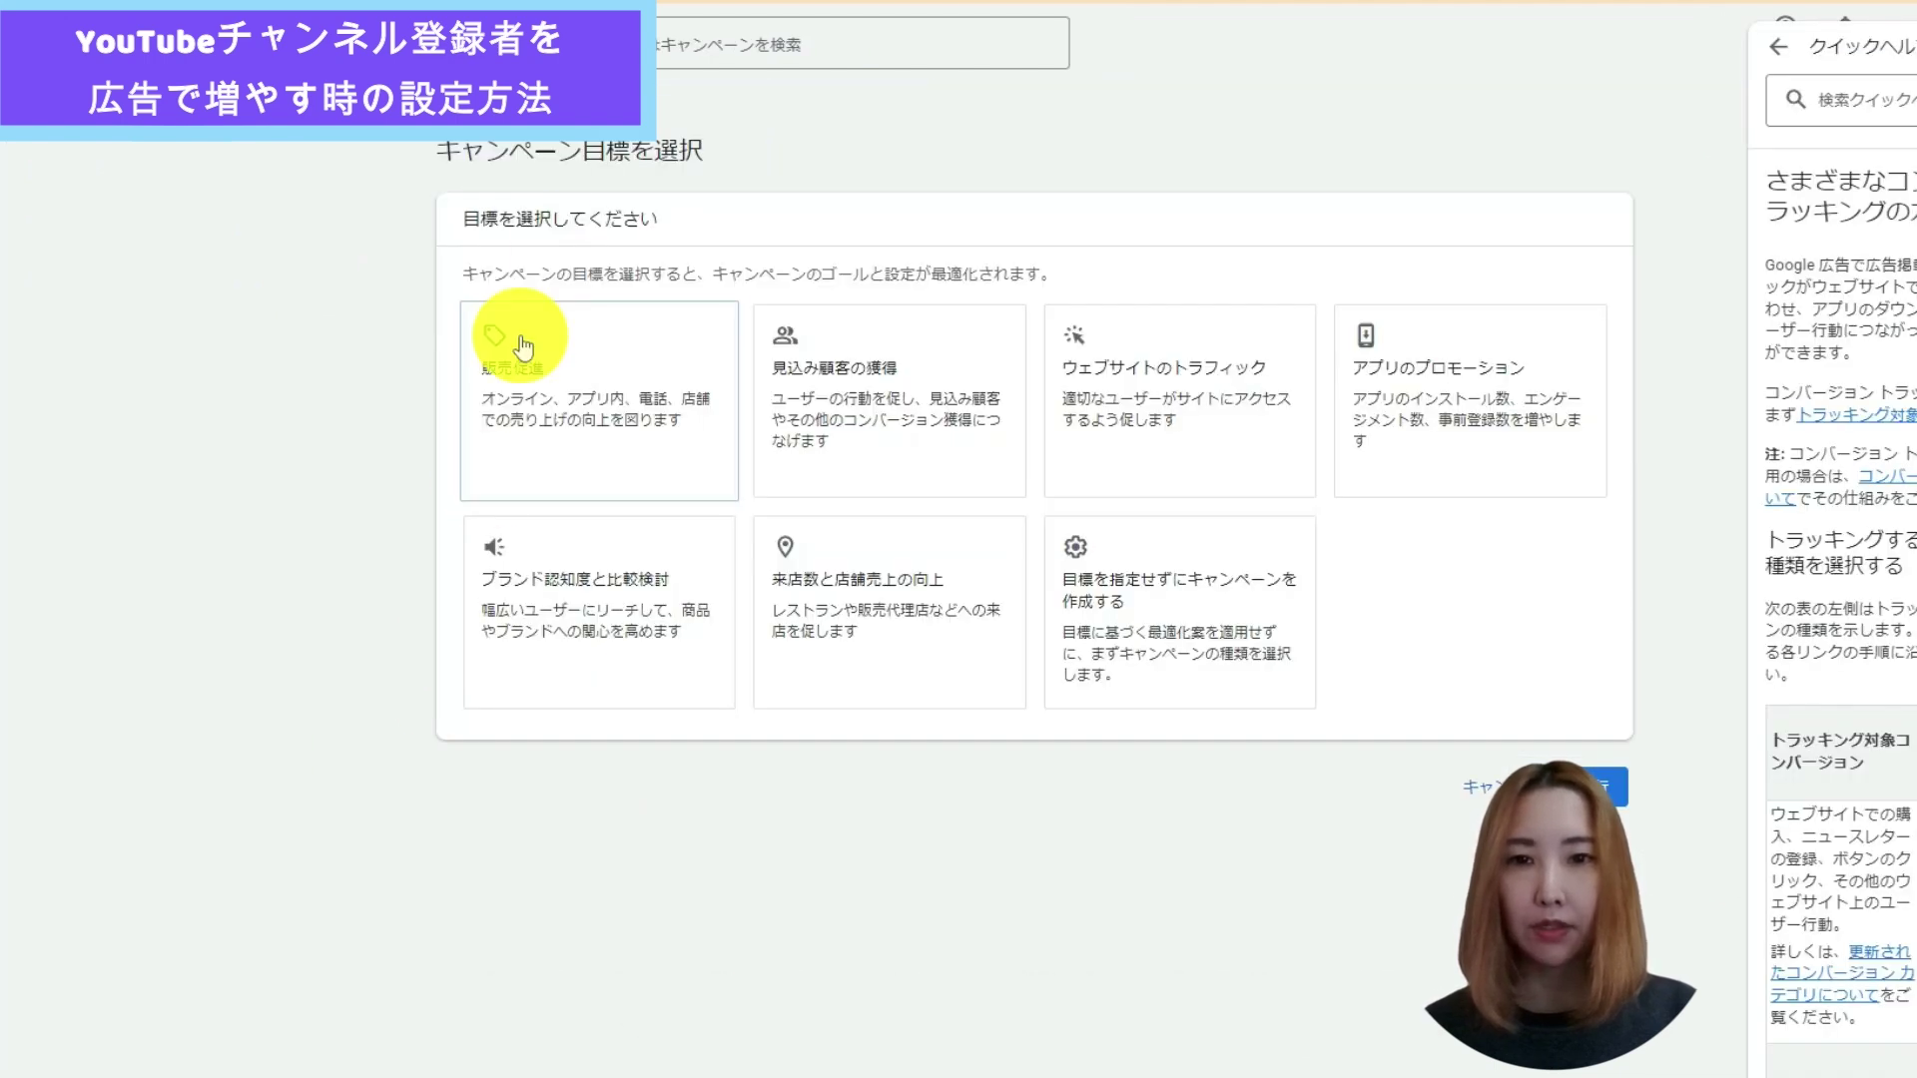
pyautogui.click(552, 584)
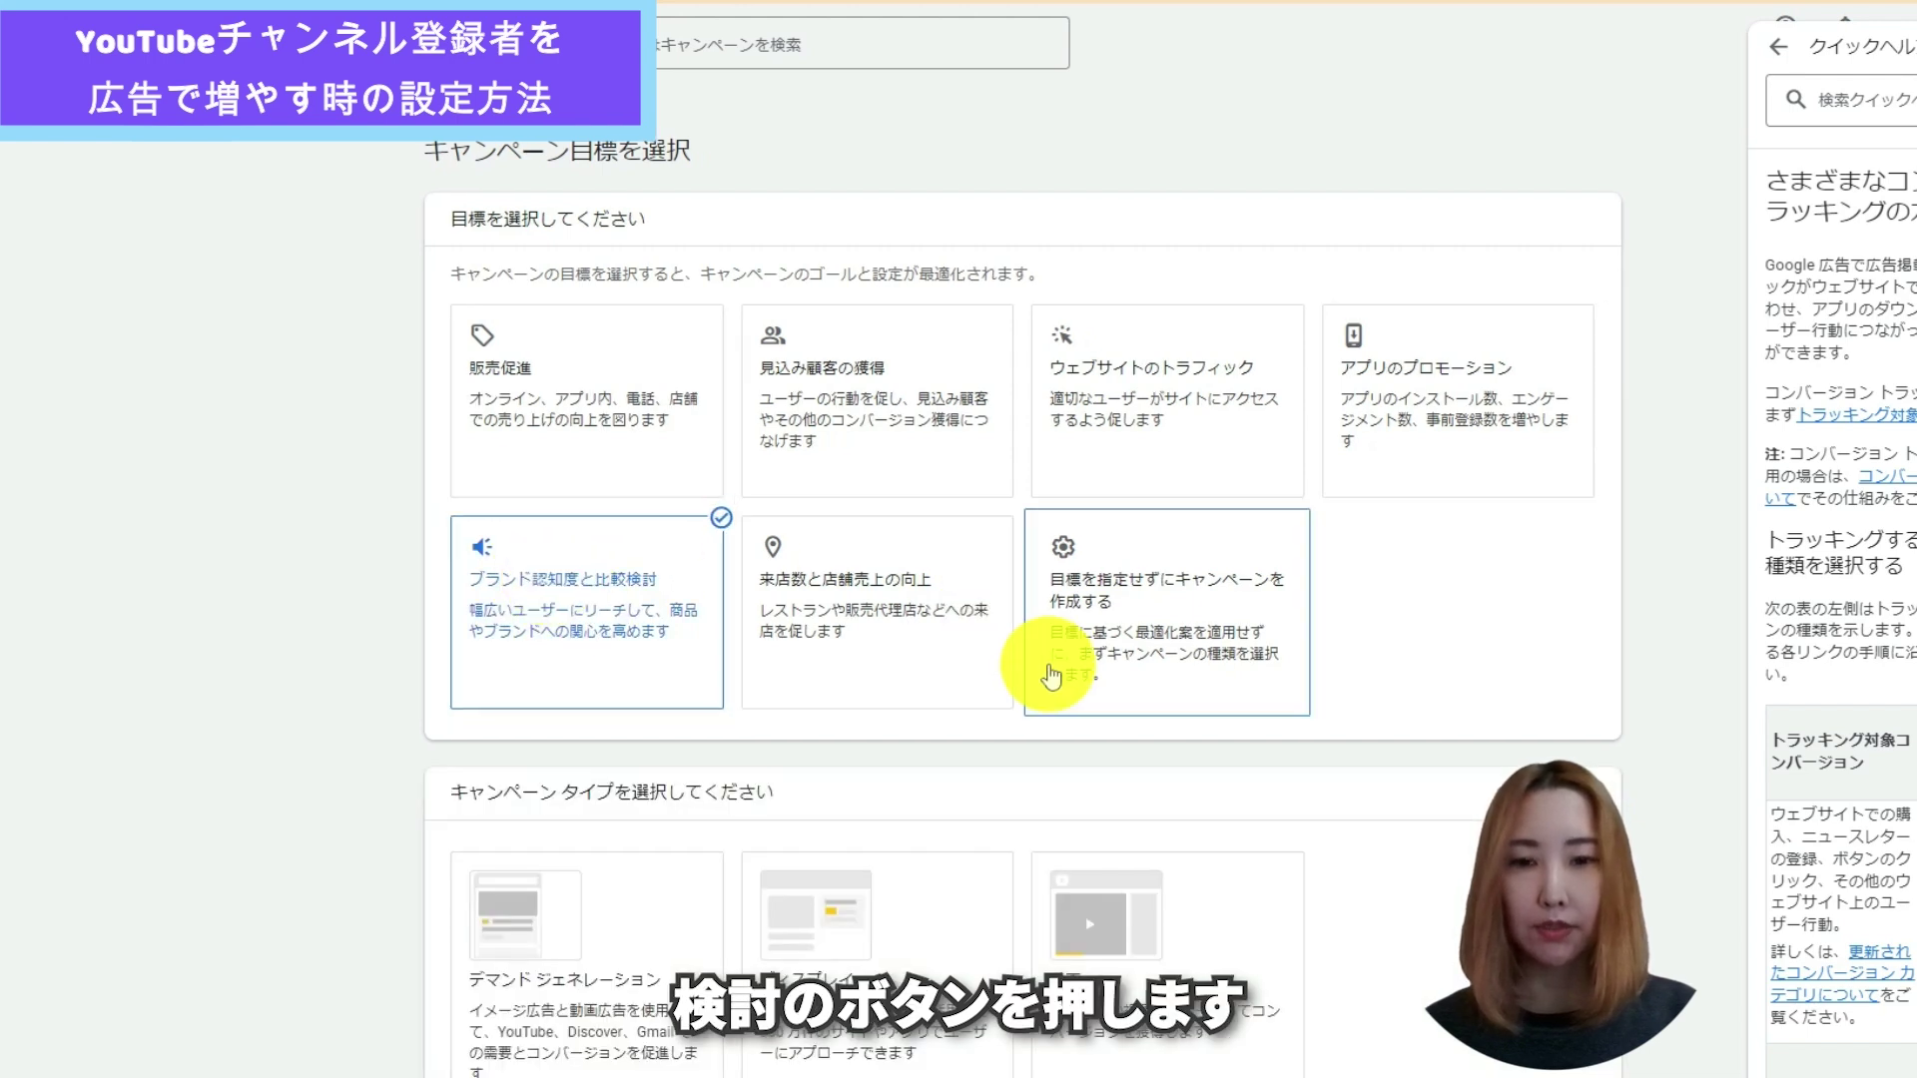
# - Choose the 動画 campaign type with the subtype YouTube のチャンネル登録とエンゲージメント and continue to the campaign settings
pyautogui.scroll(-1, 1048, 667)
pyautogui.scroll(-1, 1048, 667)
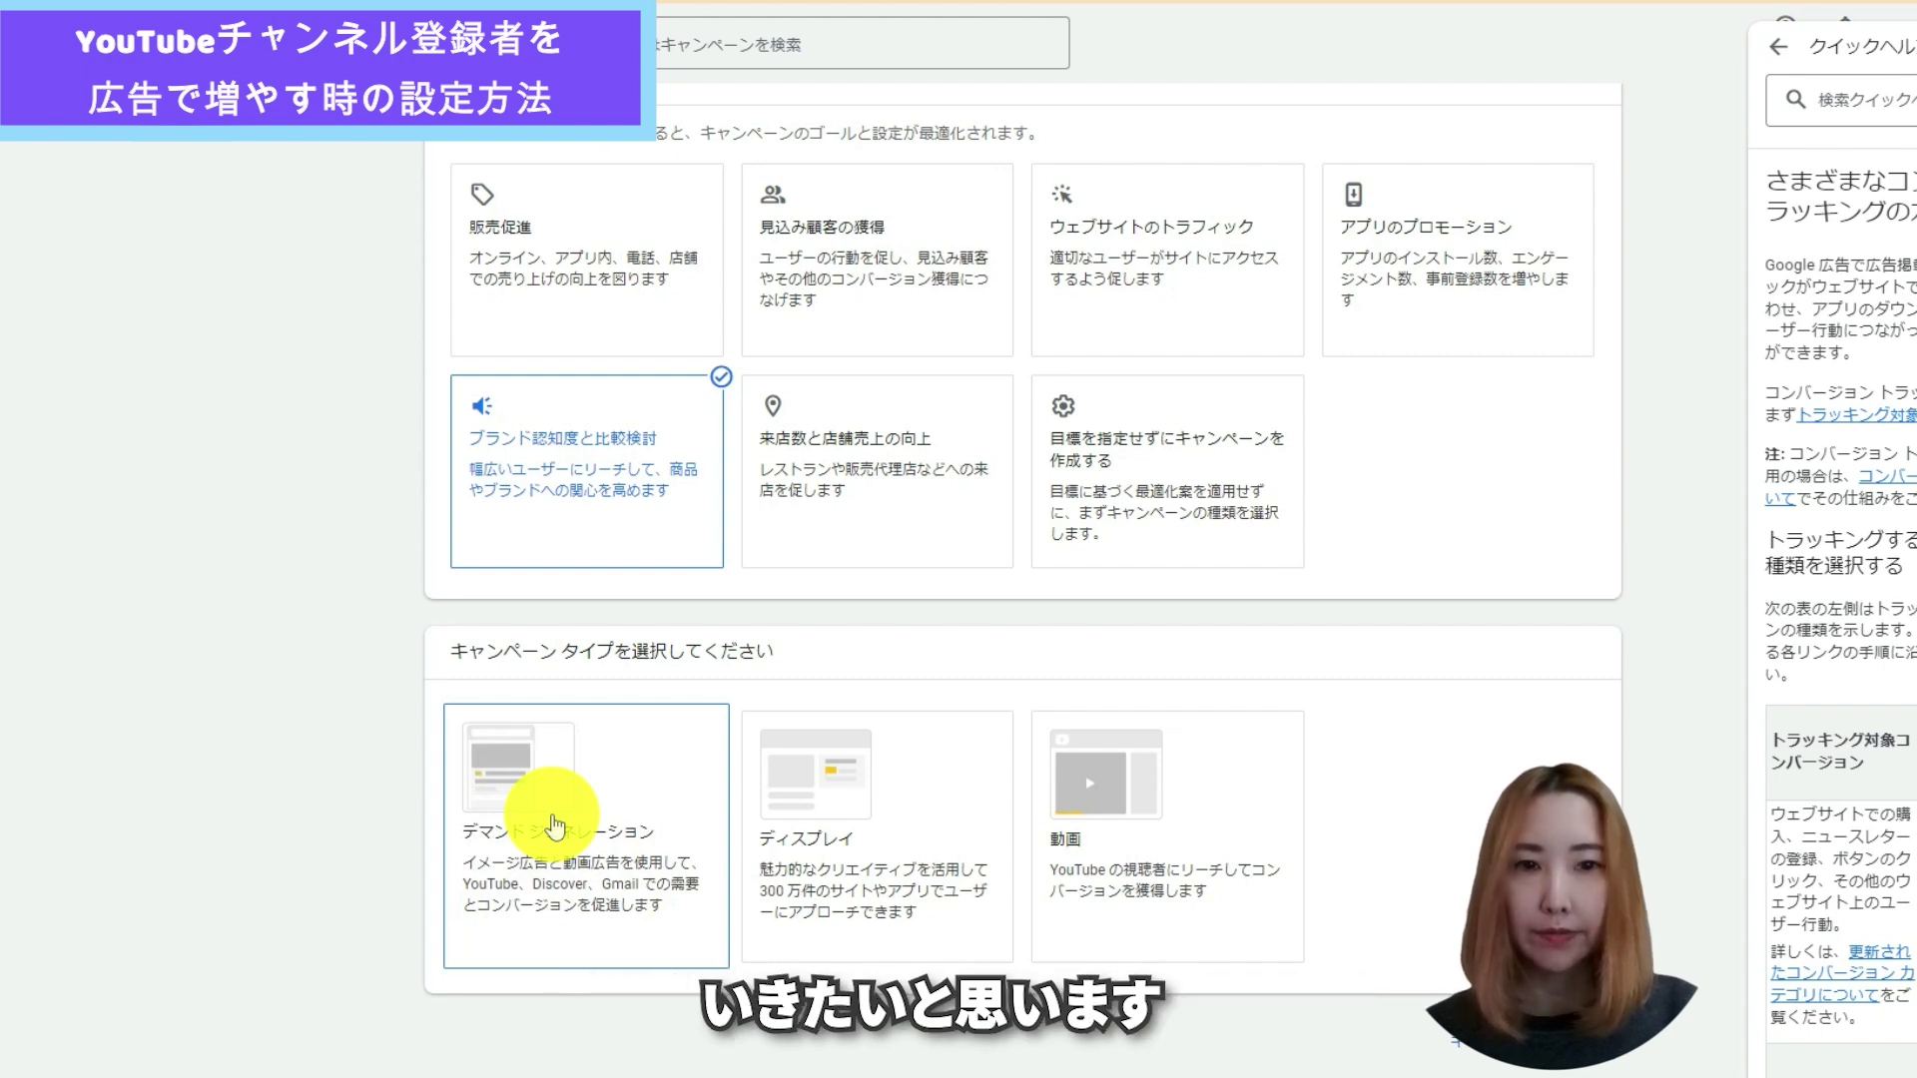
pyautogui.click(1271, 898)
pyautogui.scroll(-5, 1276, 613)
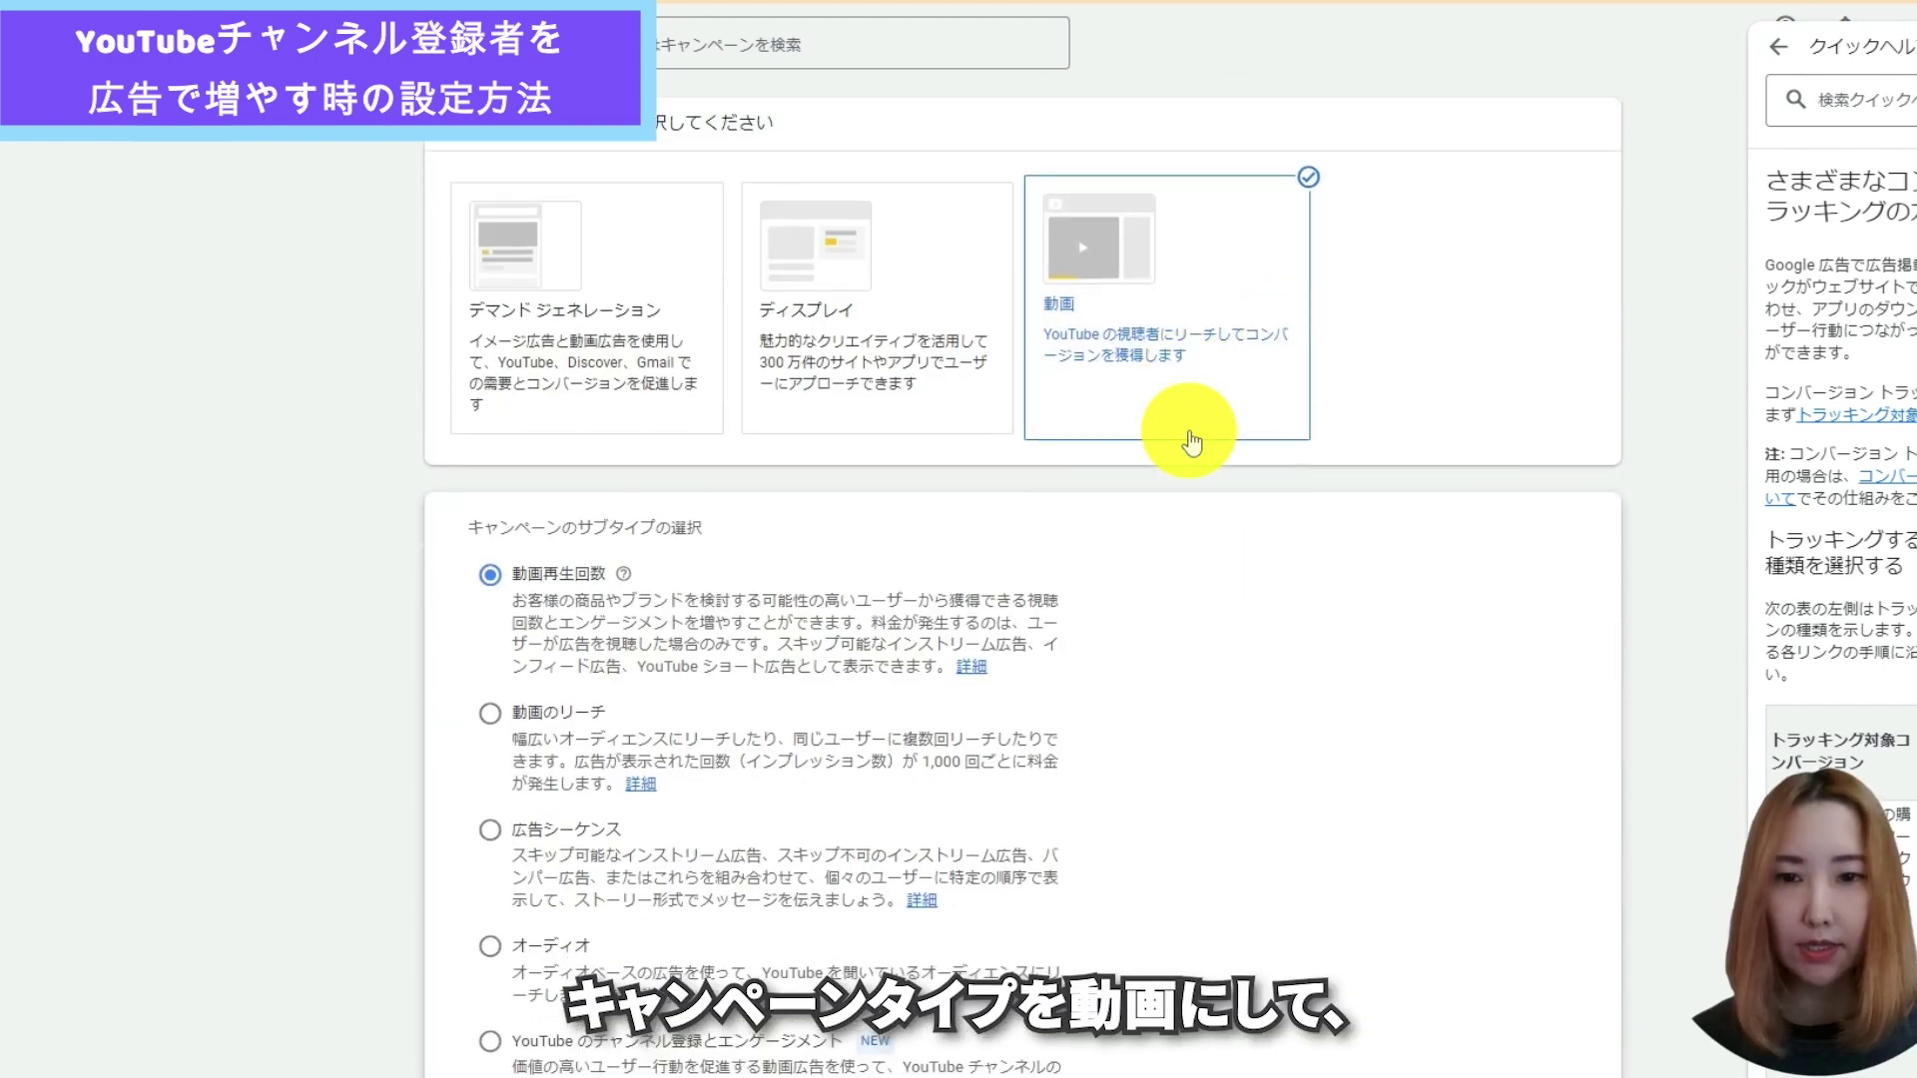
pyautogui.scroll(-3, 1183, 432)
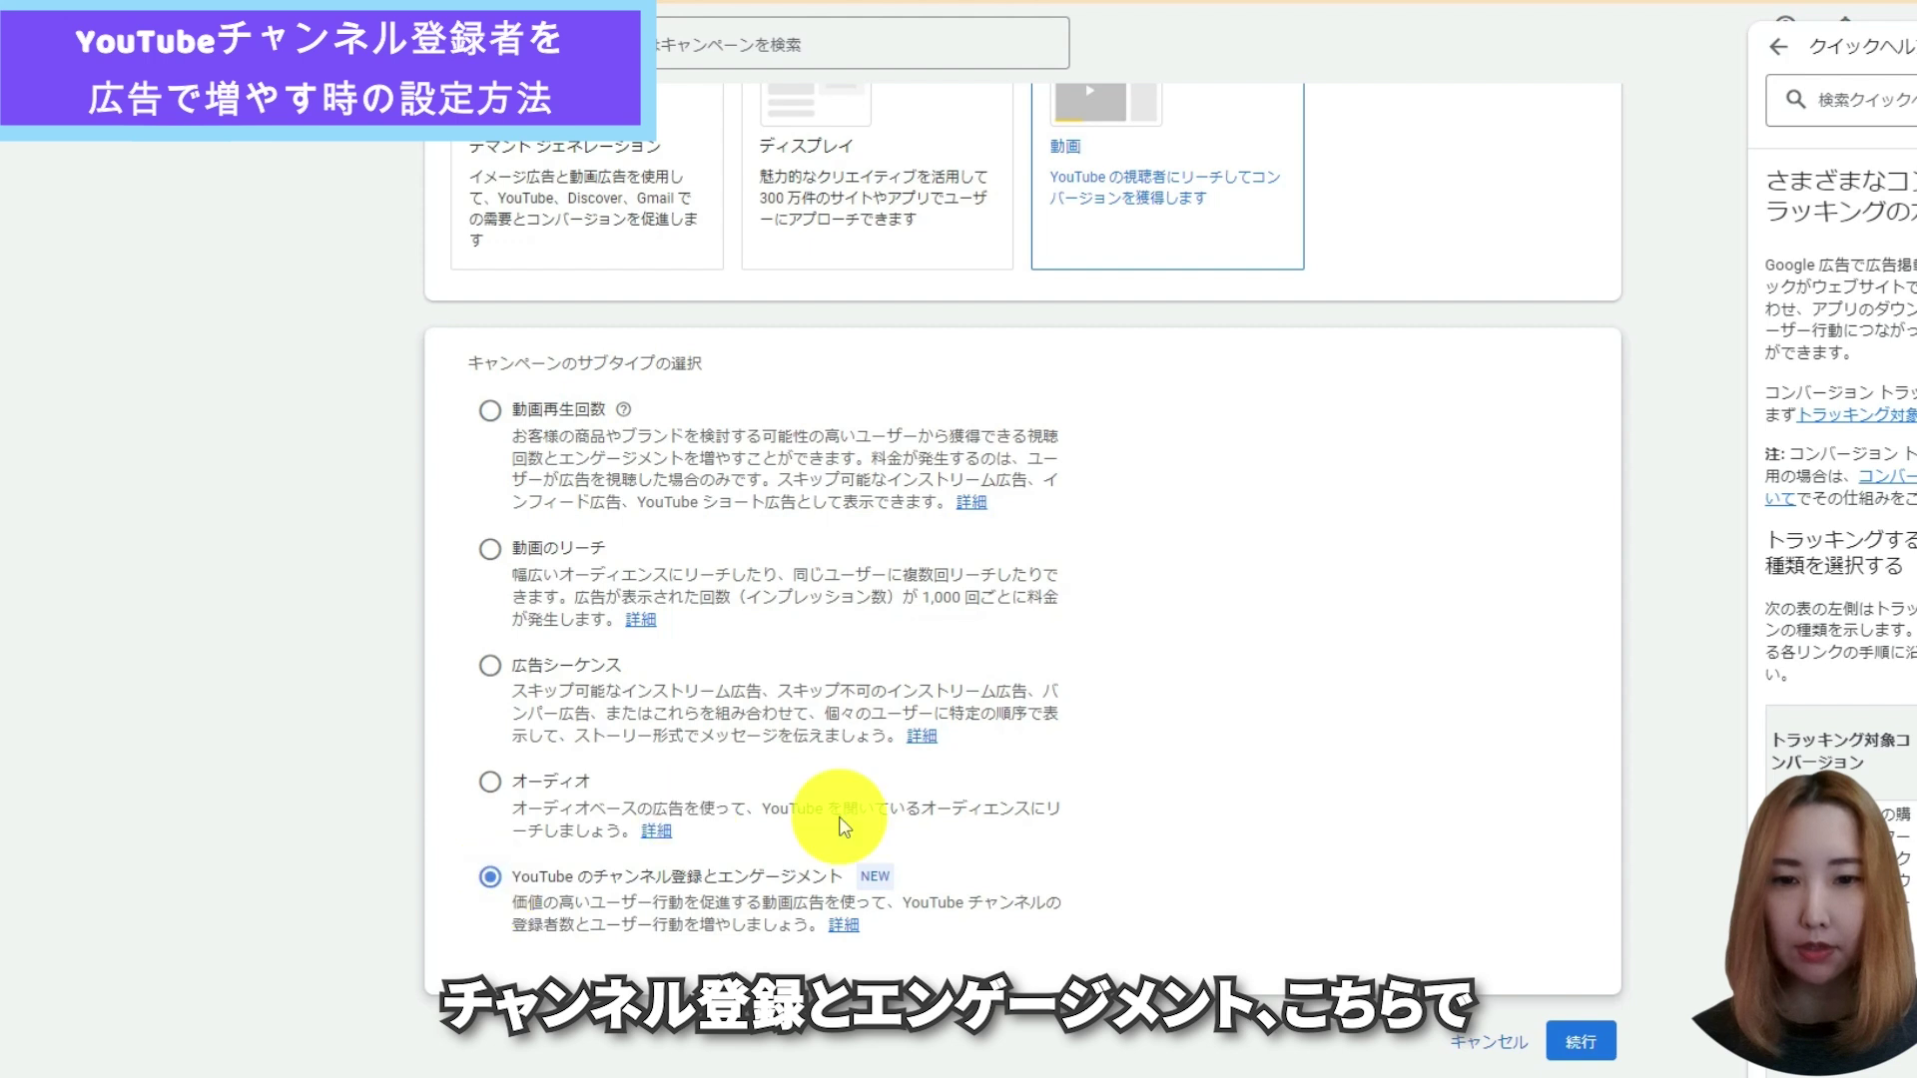
pyautogui.click(1577, 1044)
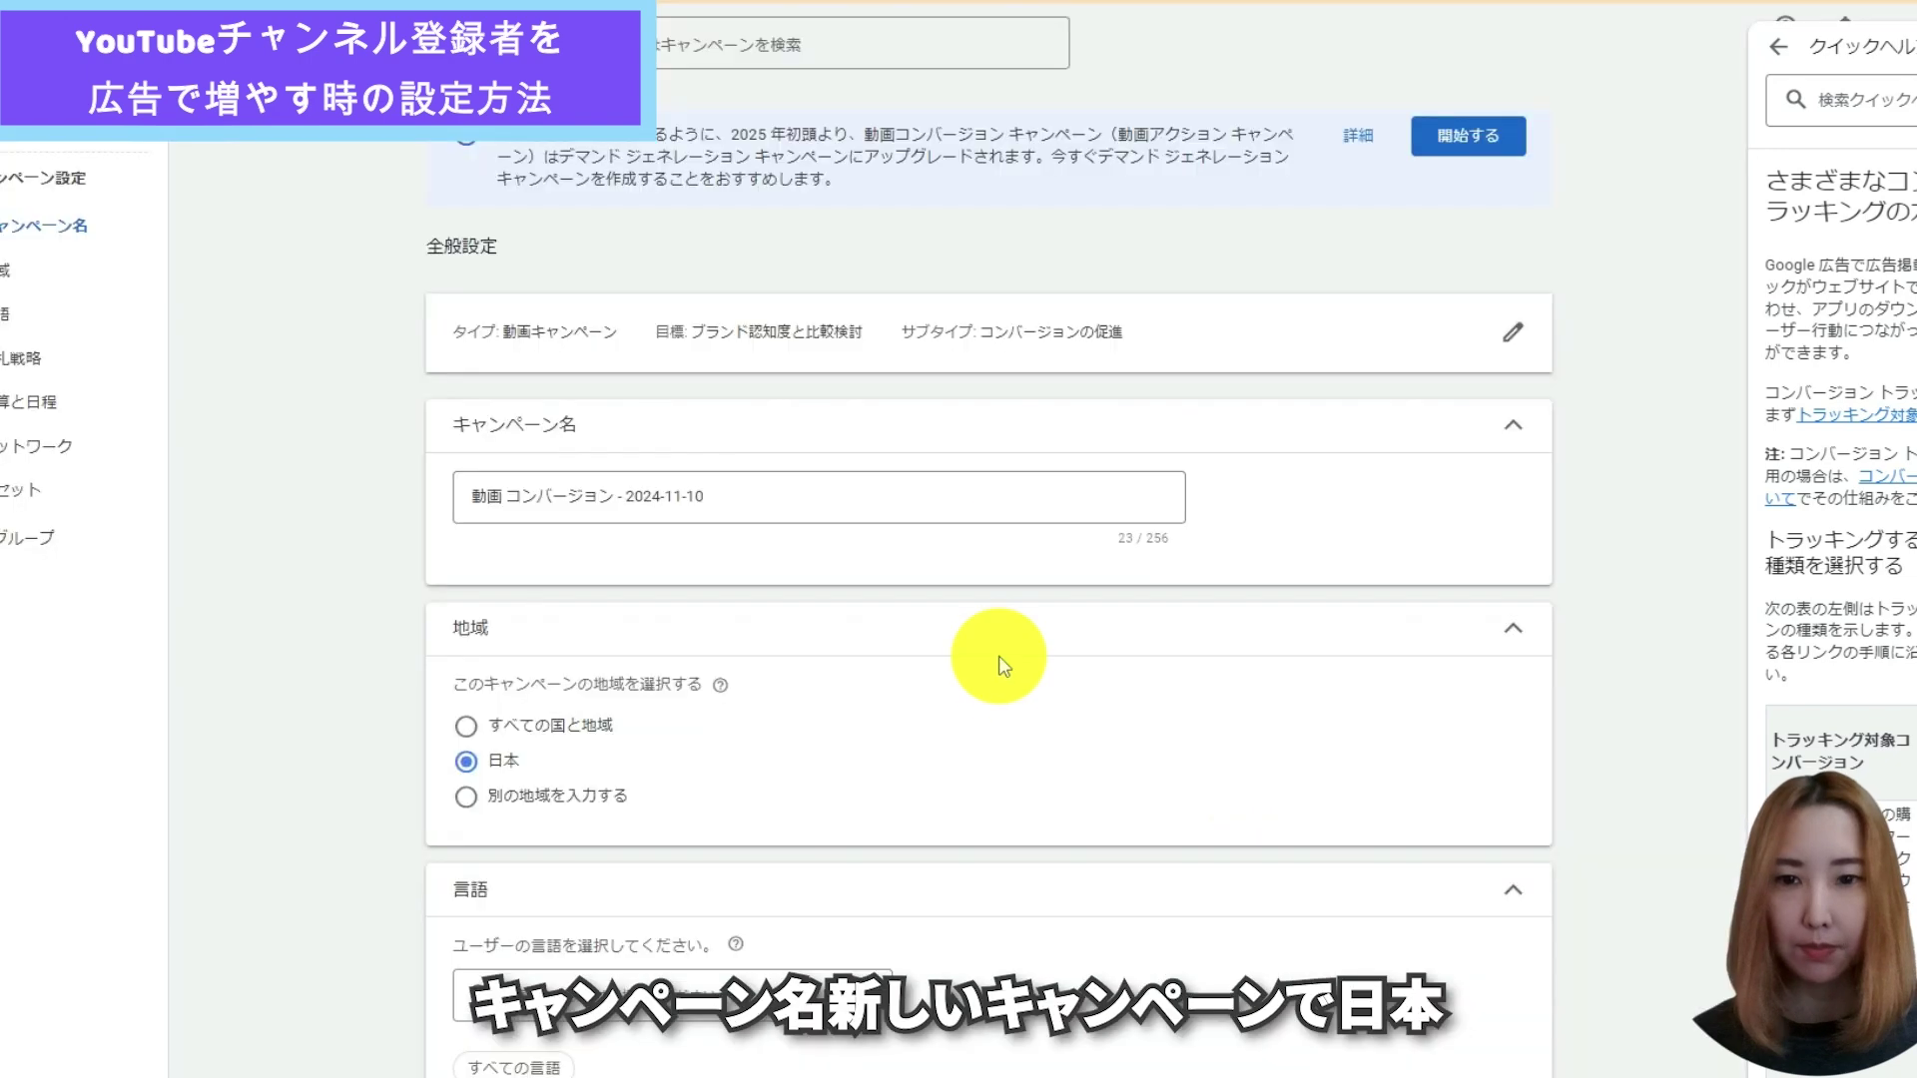
# - Set the campaign's target language to 日本語
pyautogui.scroll(-2, 997, 669)
pyautogui.scroll(-5, 997, 668)
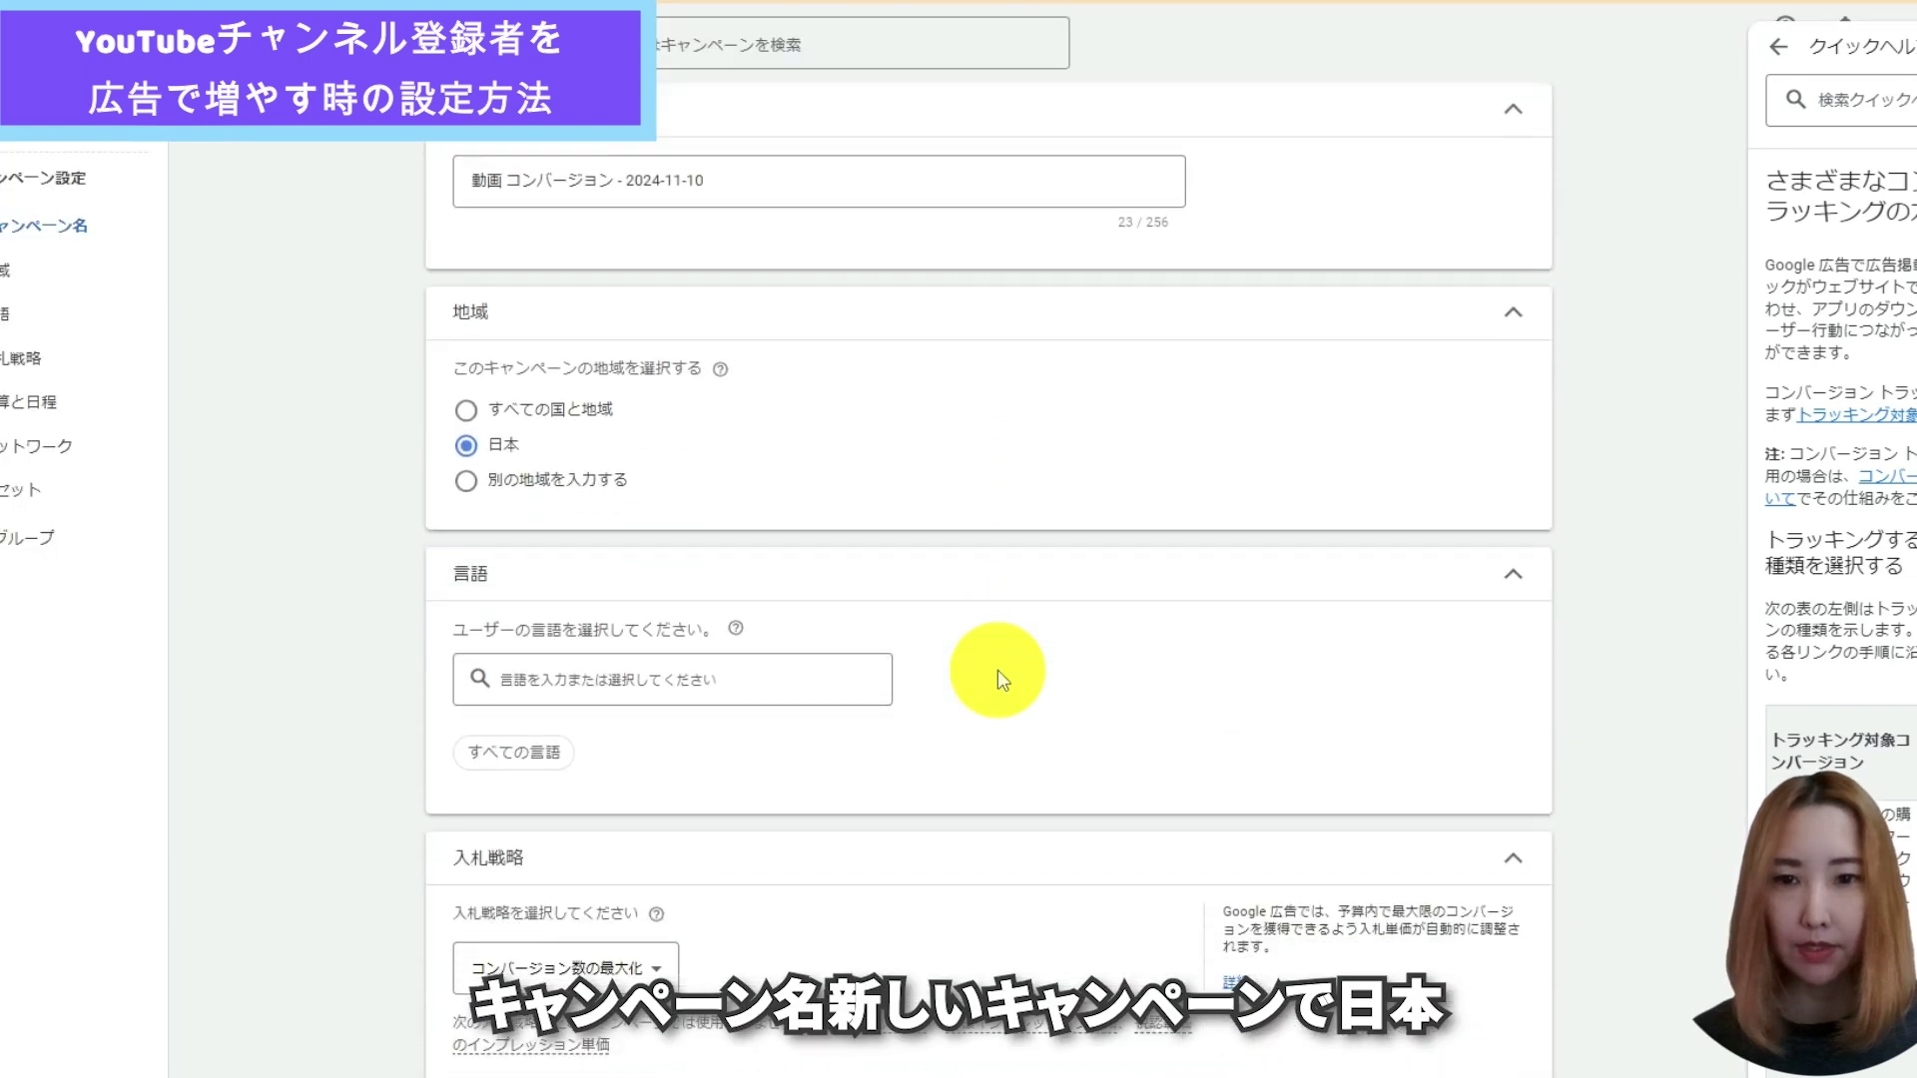
pyautogui.click(801, 547)
pyautogui.write('n')
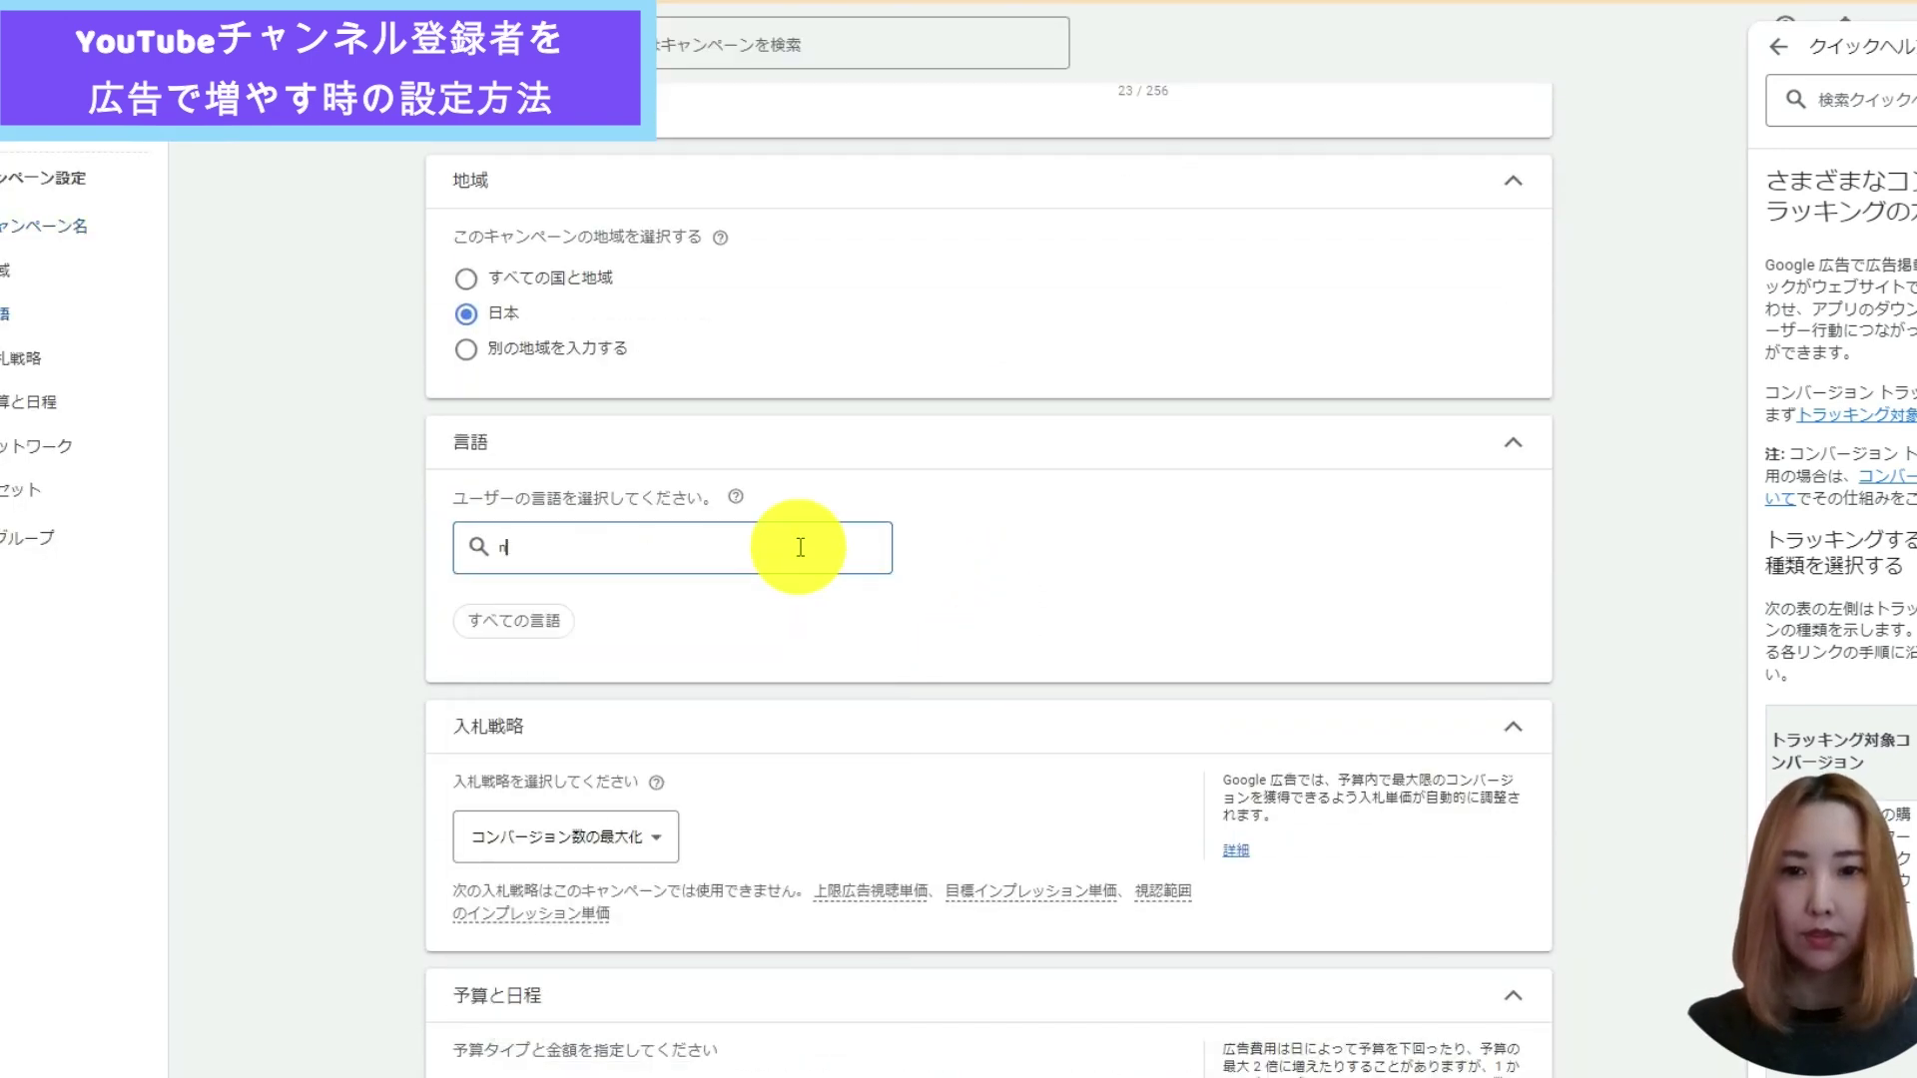
pyautogui.write('ihon')
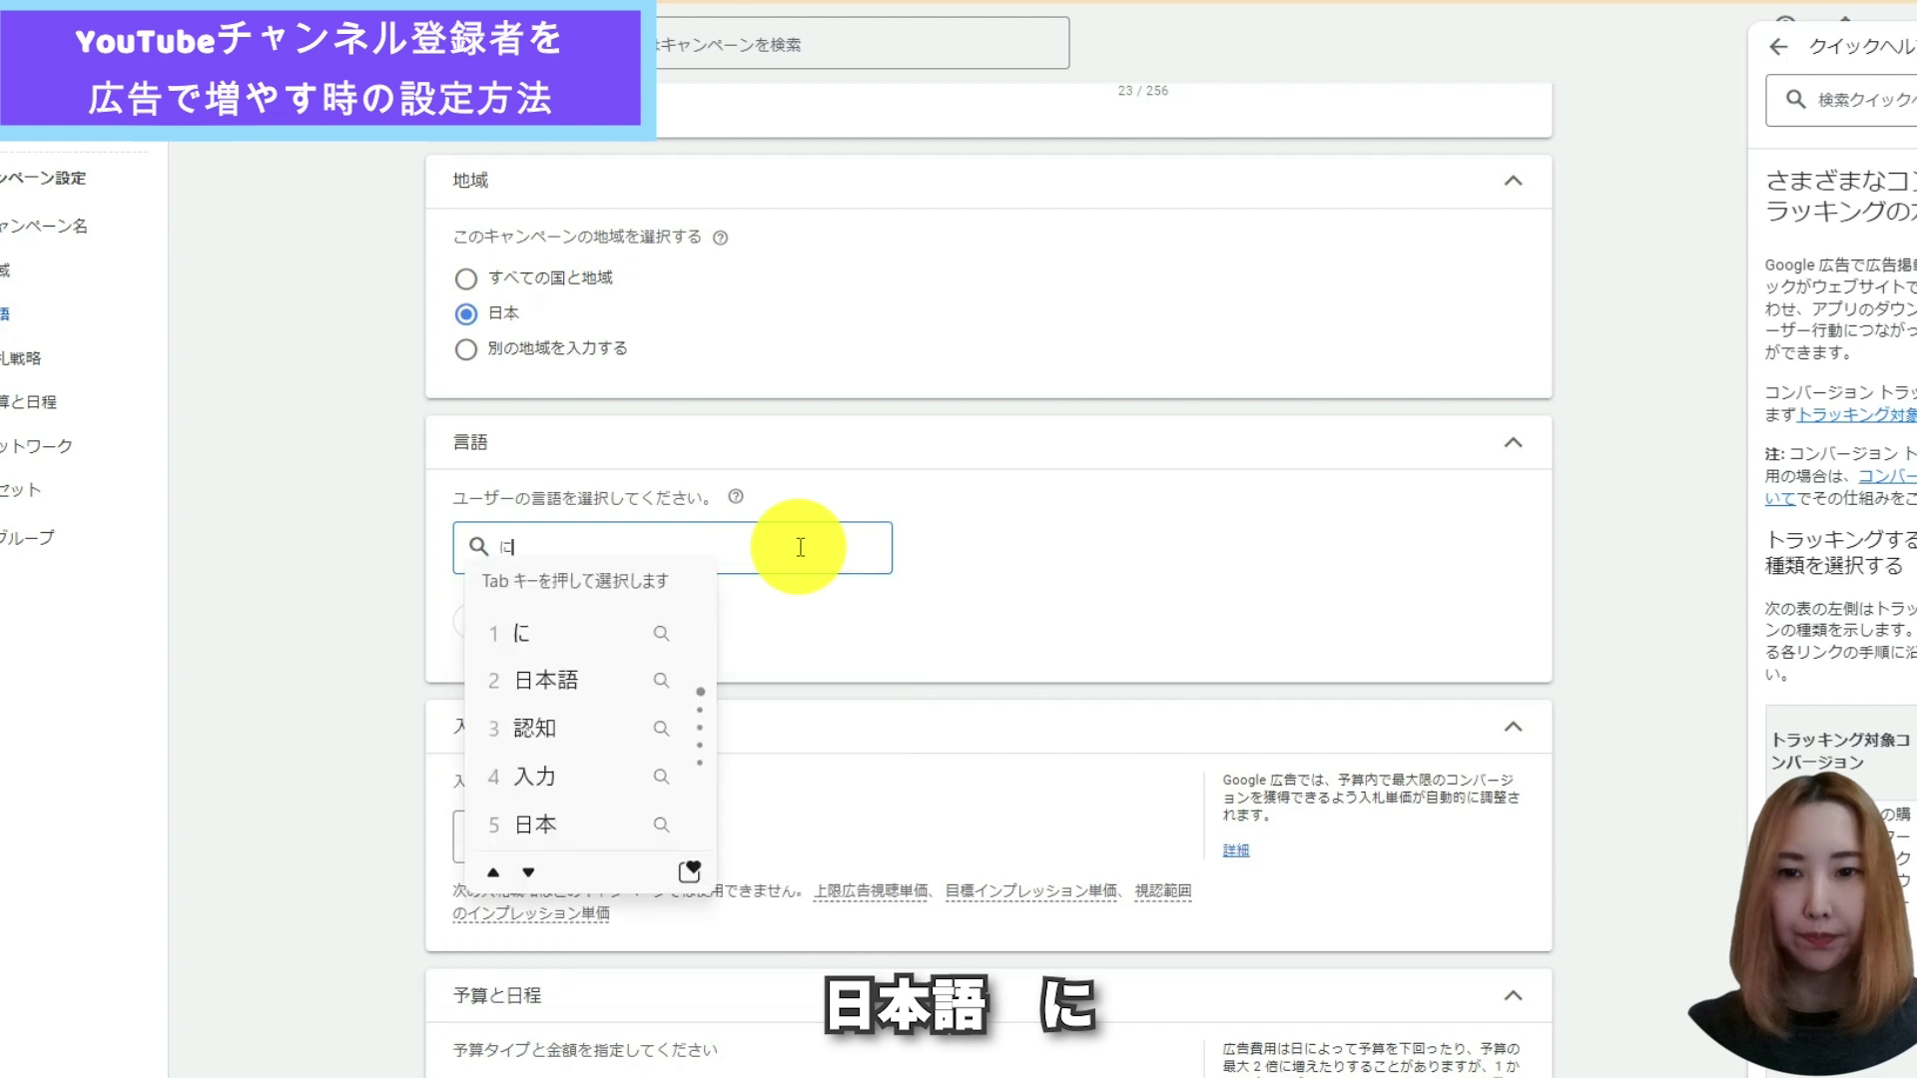
pyautogui.press('Tab')
pyautogui.press('Return')
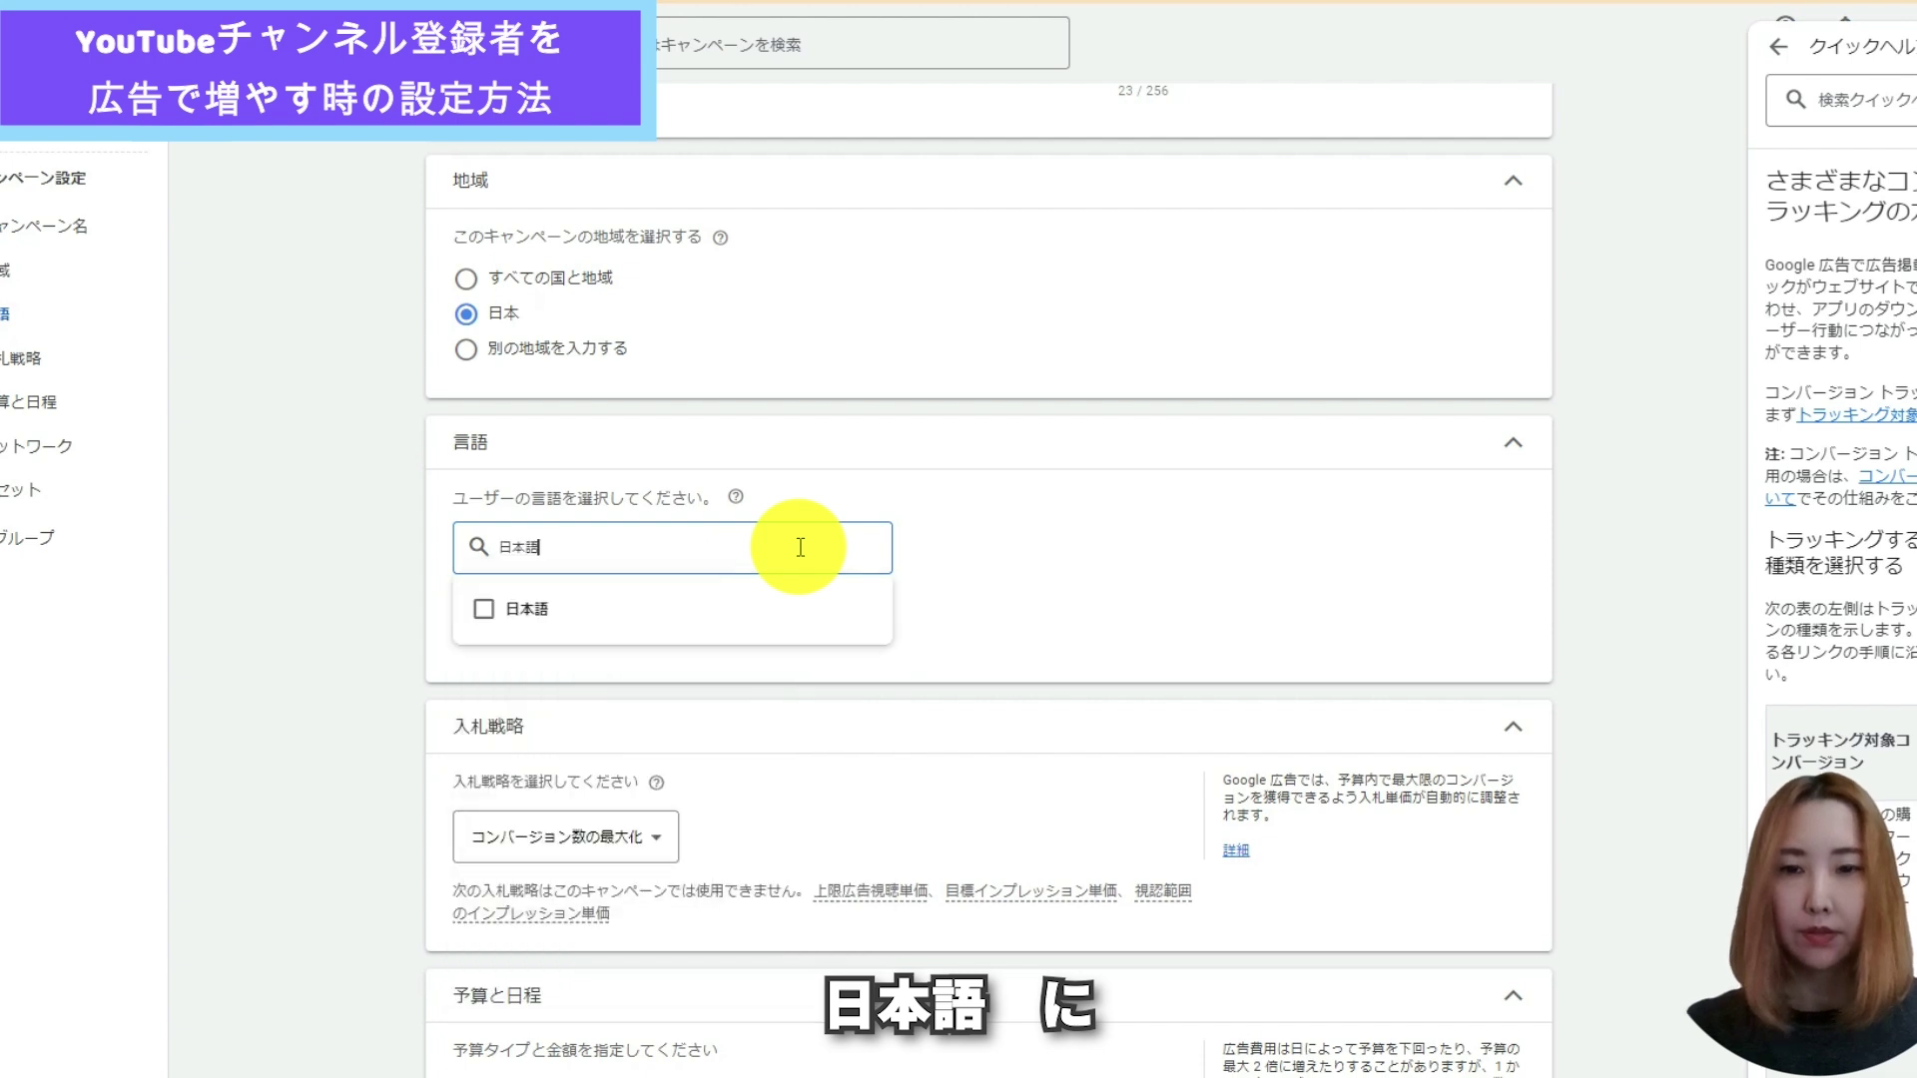
pyautogui.click(747, 635)
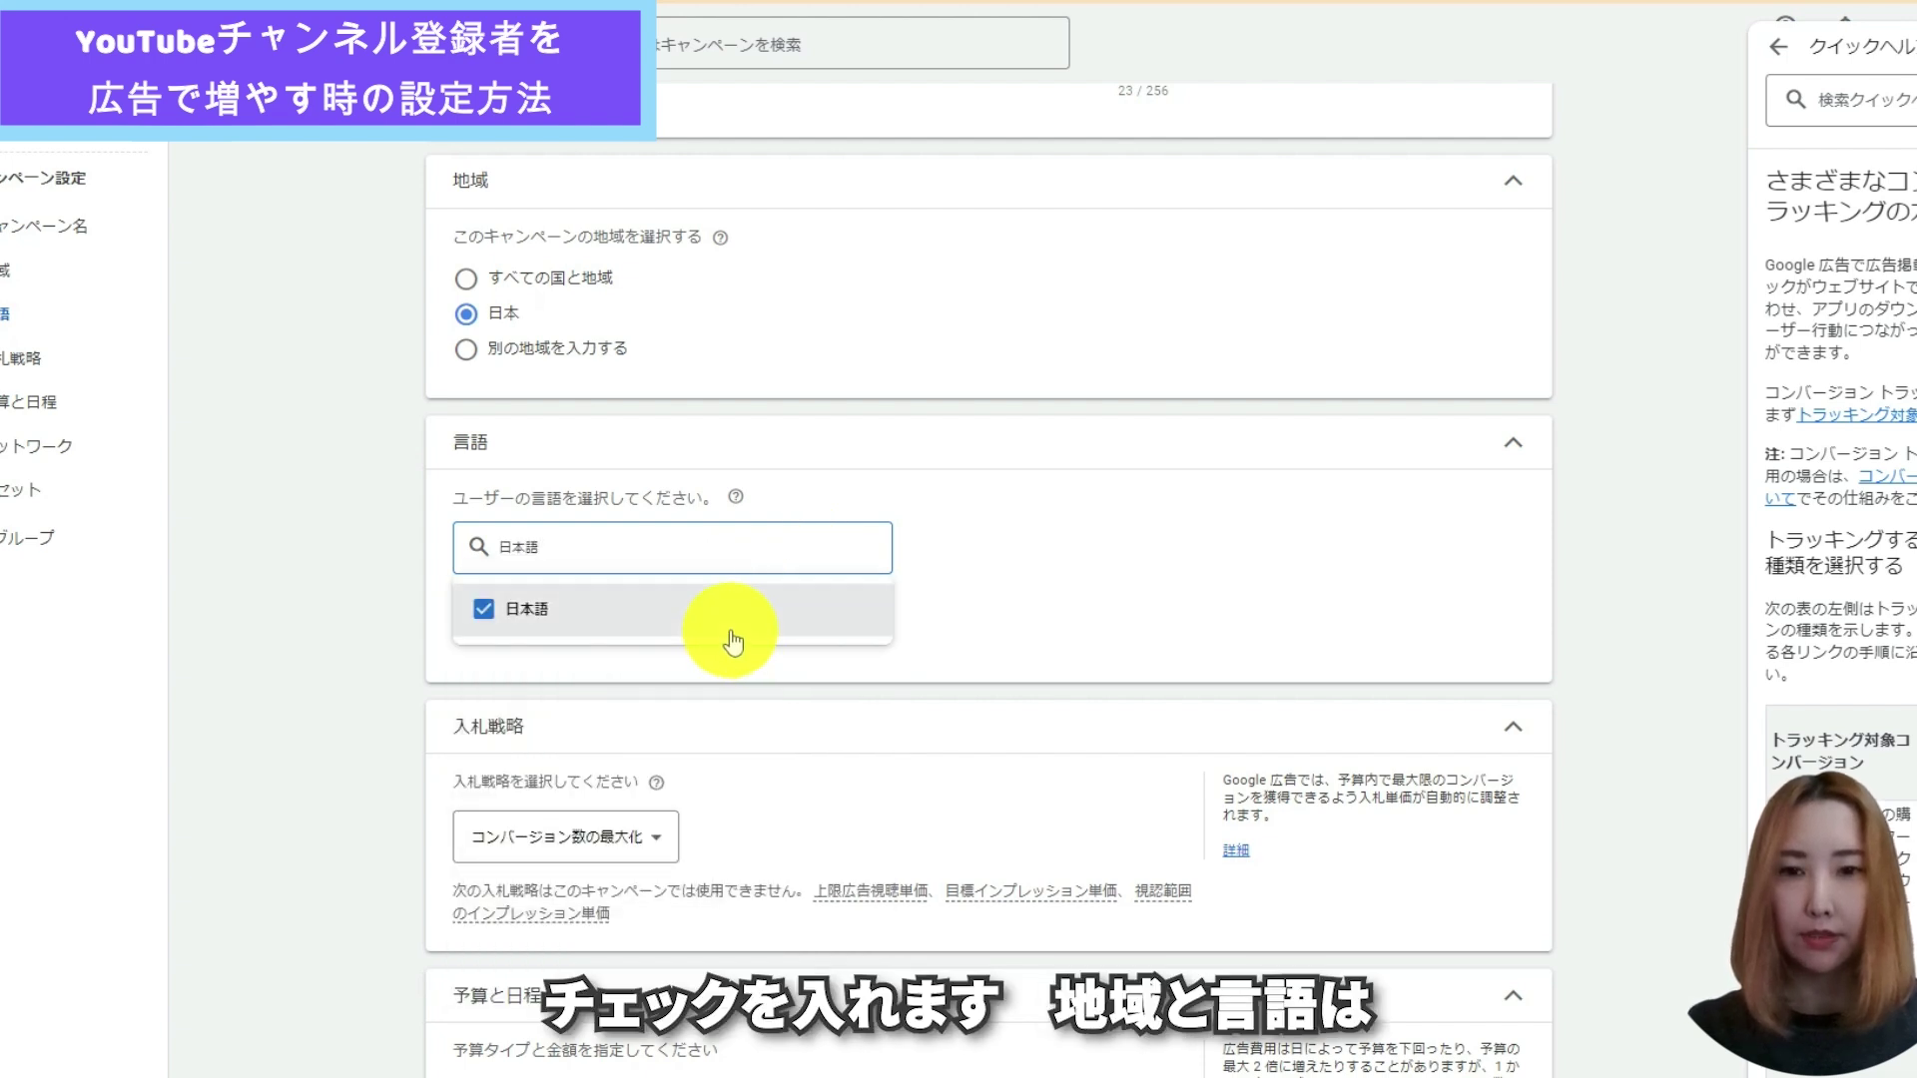
pyautogui.click(1039, 611)
# - Change the bidding strategy to 目標コンバージョン単価 and set the target cost per conversion to ¥100
pyautogui.scroll(-1, 1039, 611)
pyautogui.scroll(-3, 1039, 611)
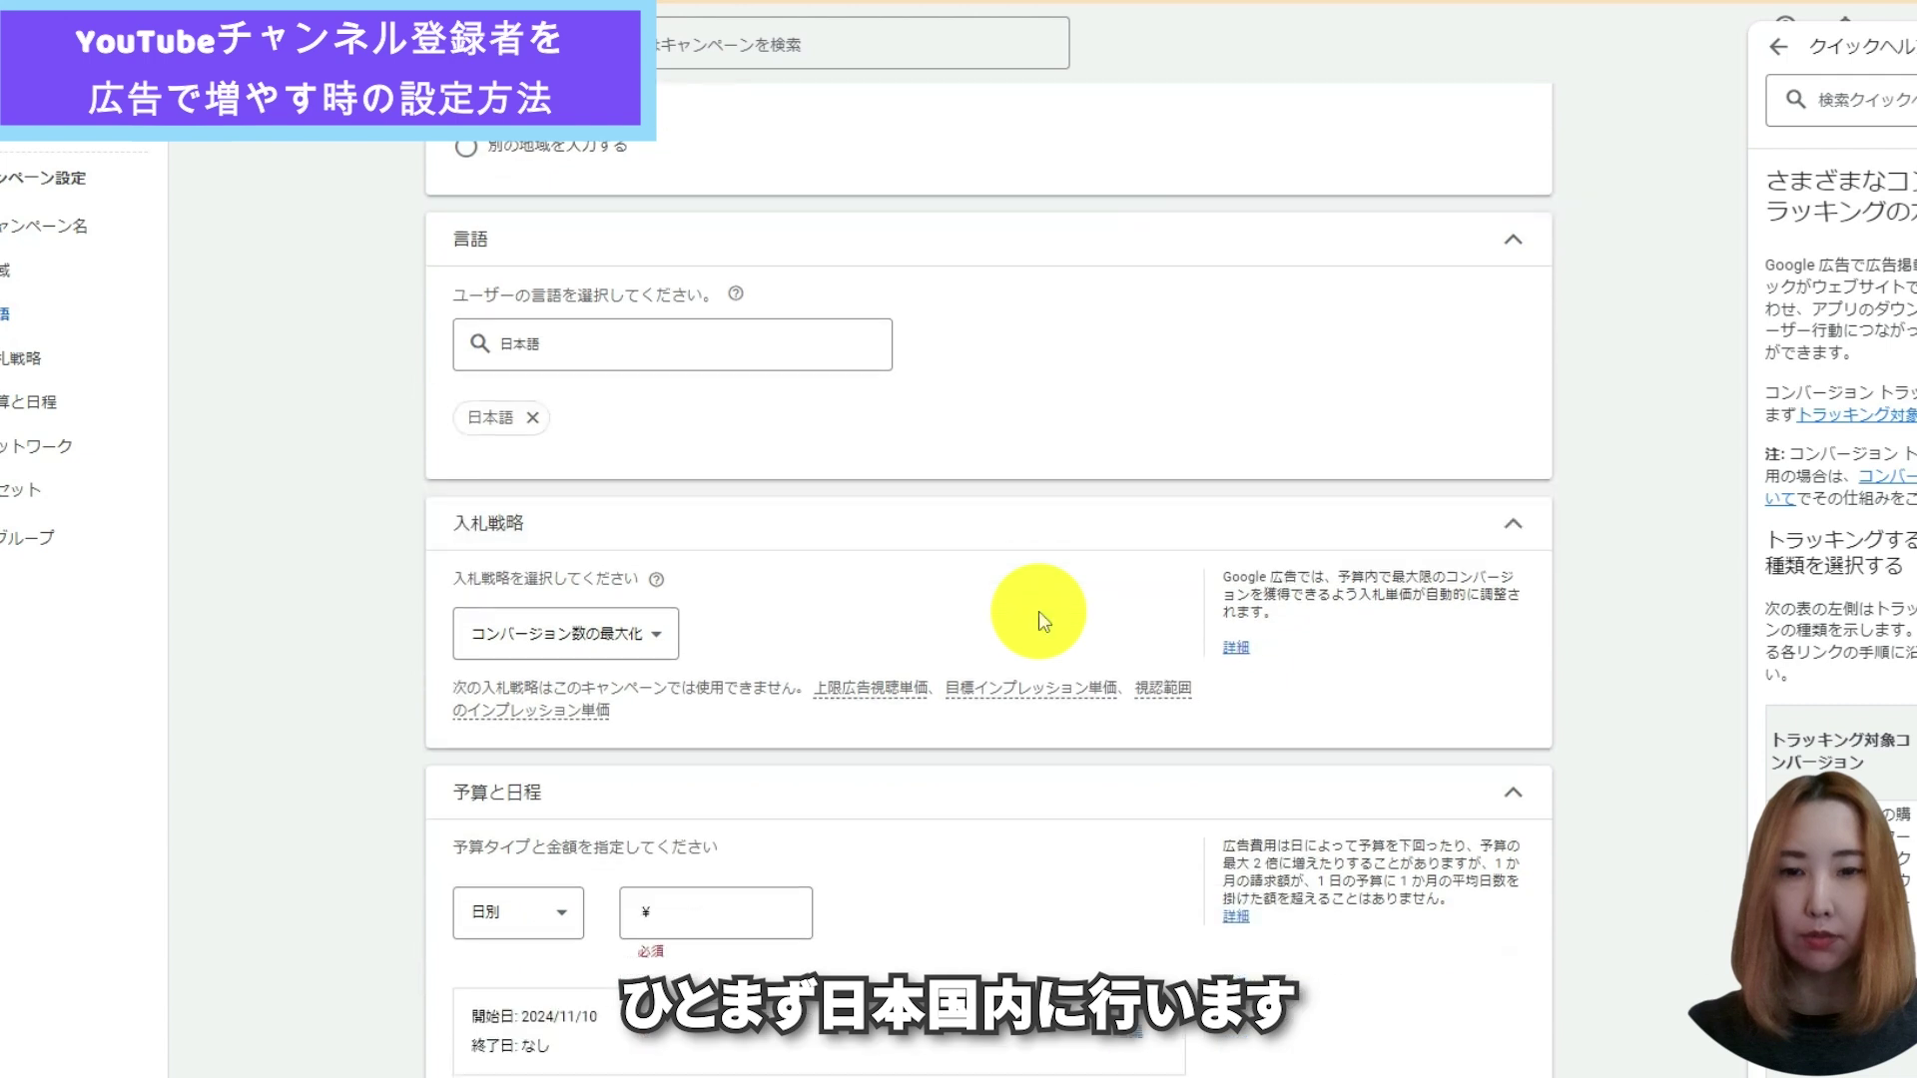
pyautogui.click(603, 480)
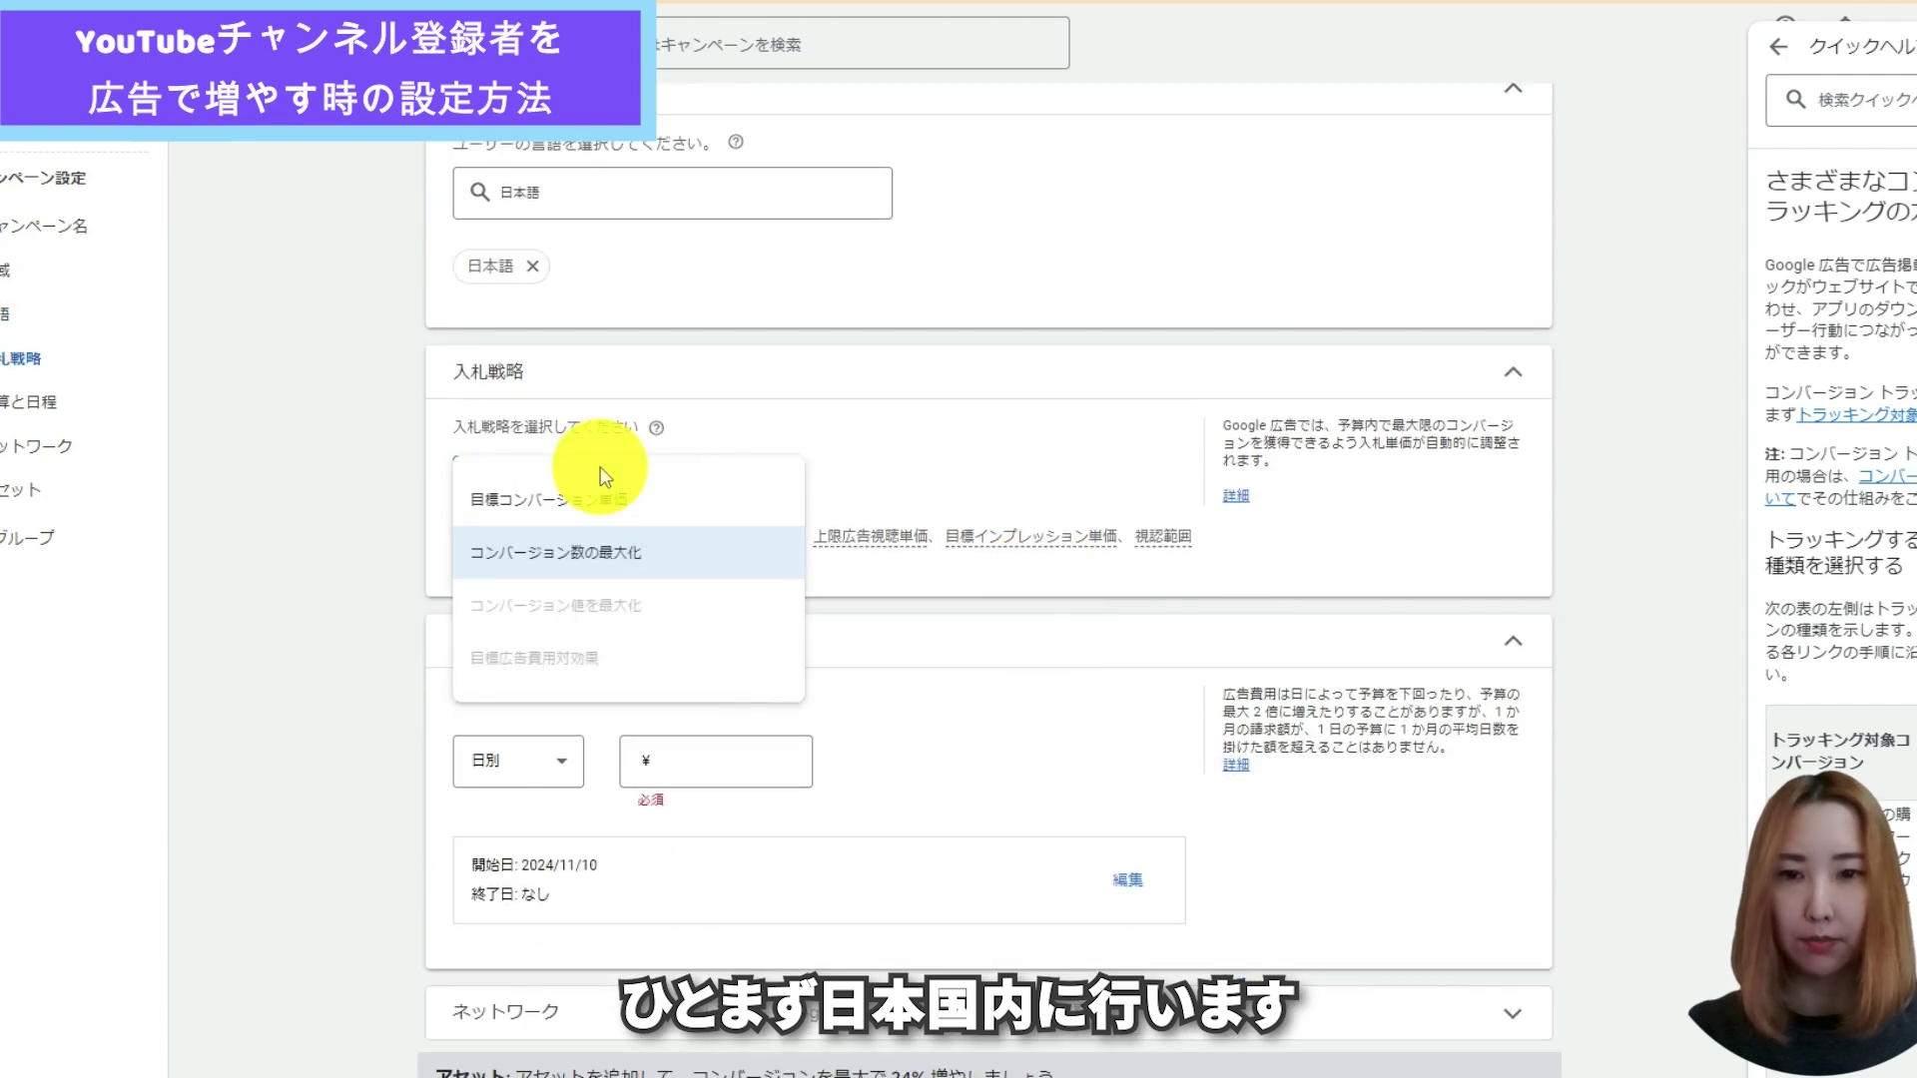
pyautogui.click(603, 508)
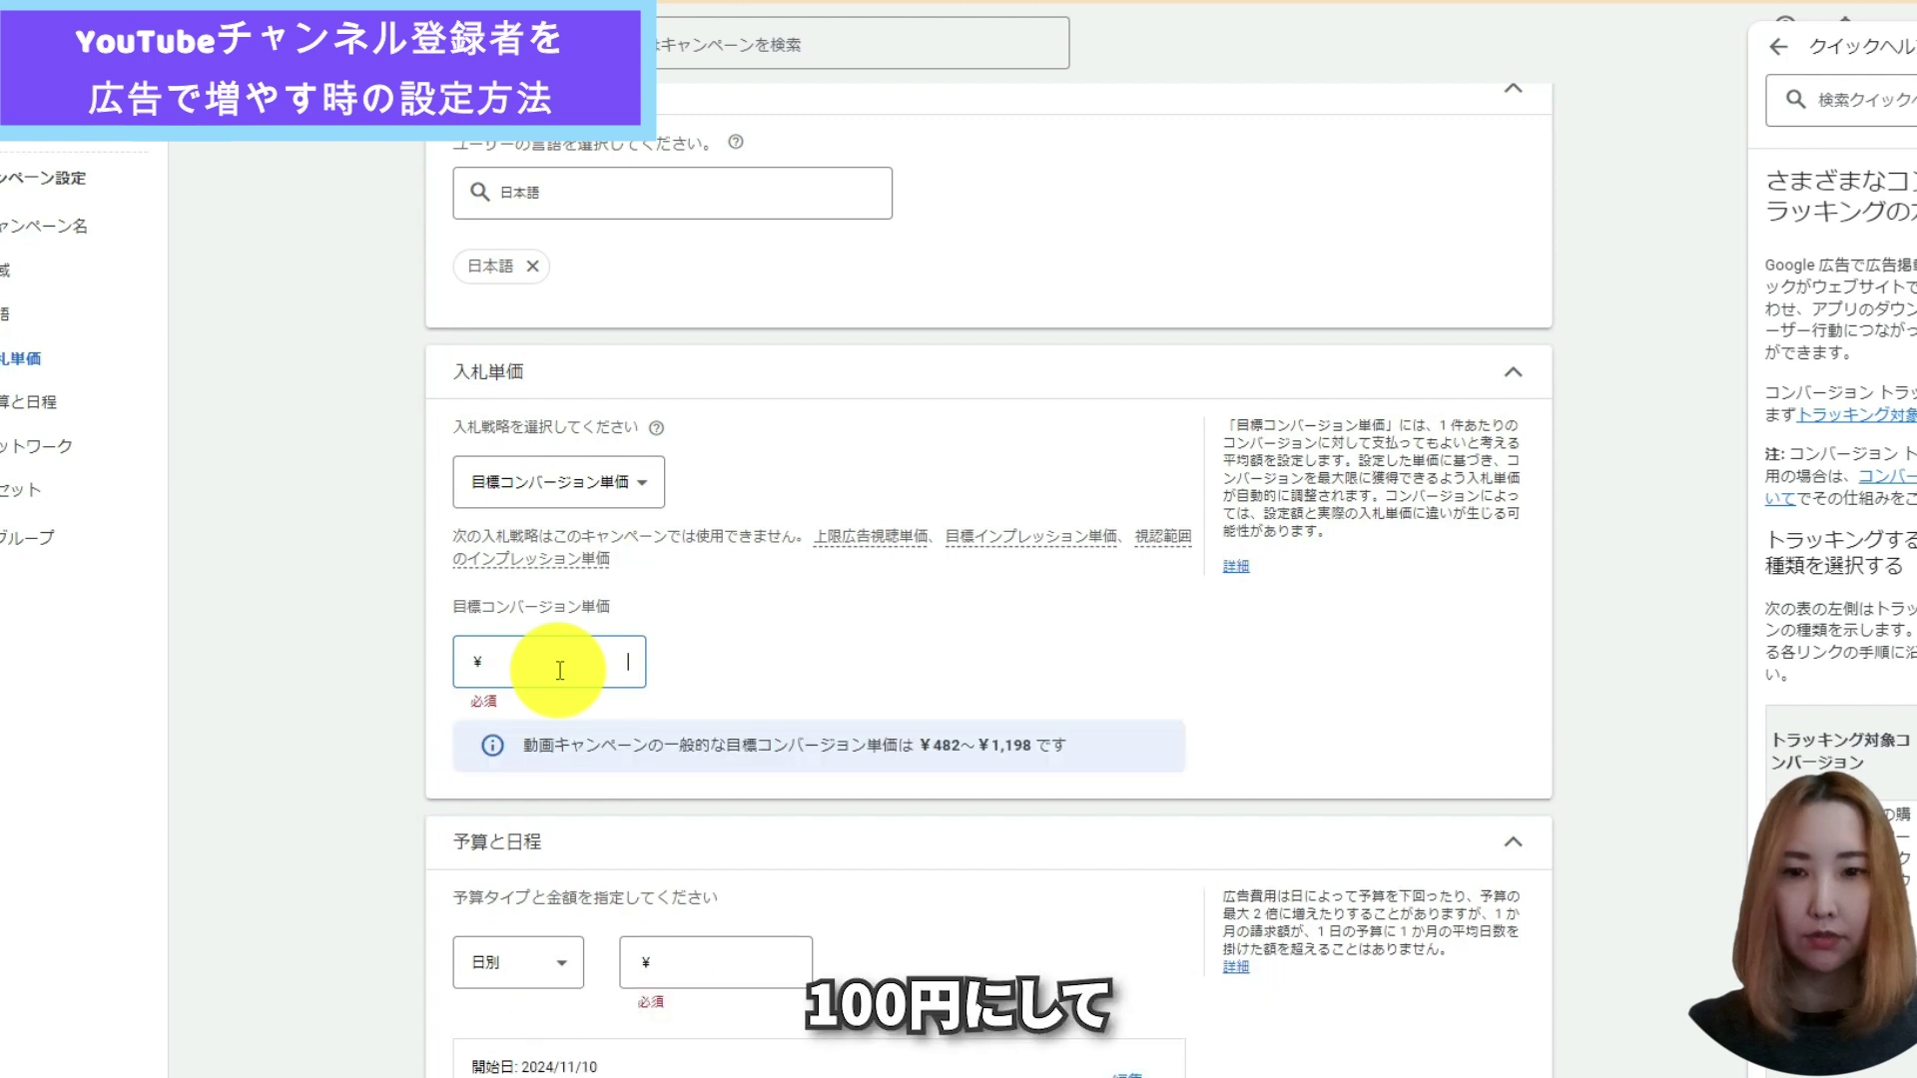
pyautogui.write('100')
pyautogui.press('Return')
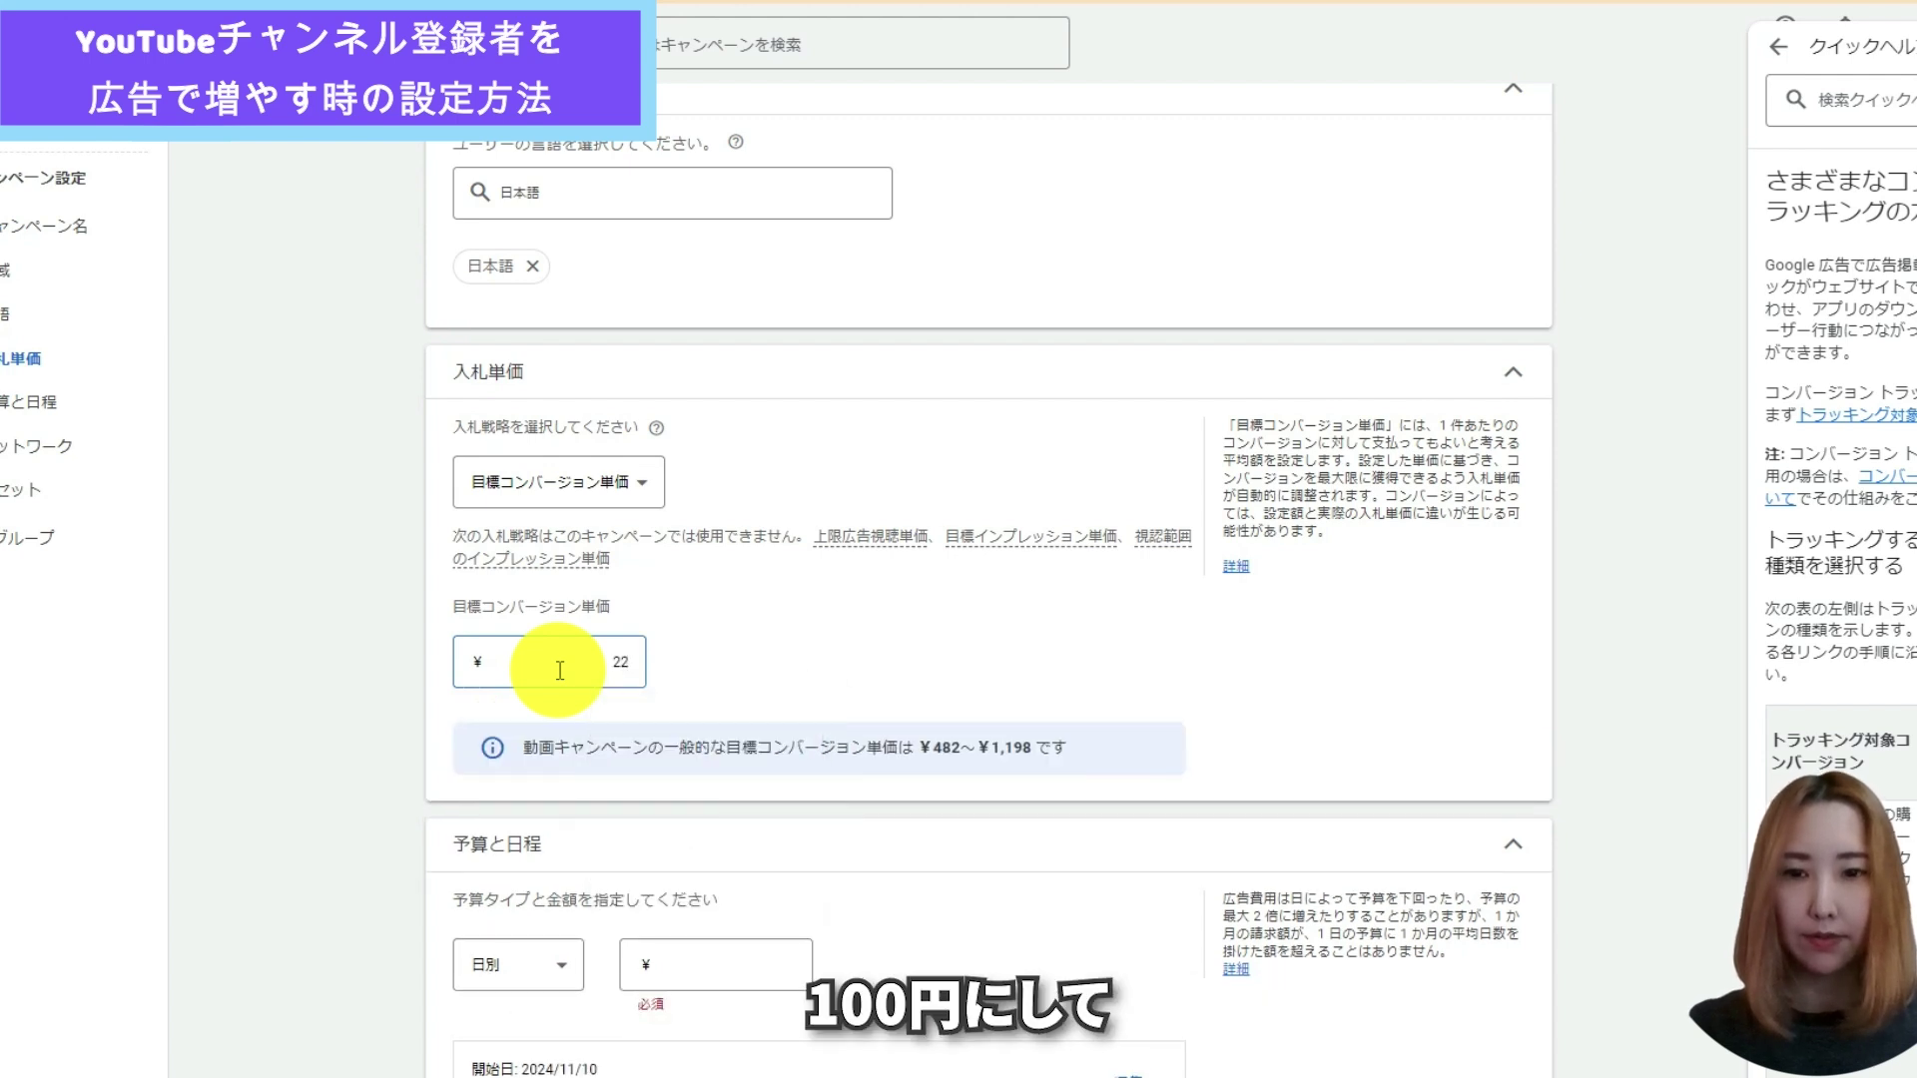
pyautogui.write('00')
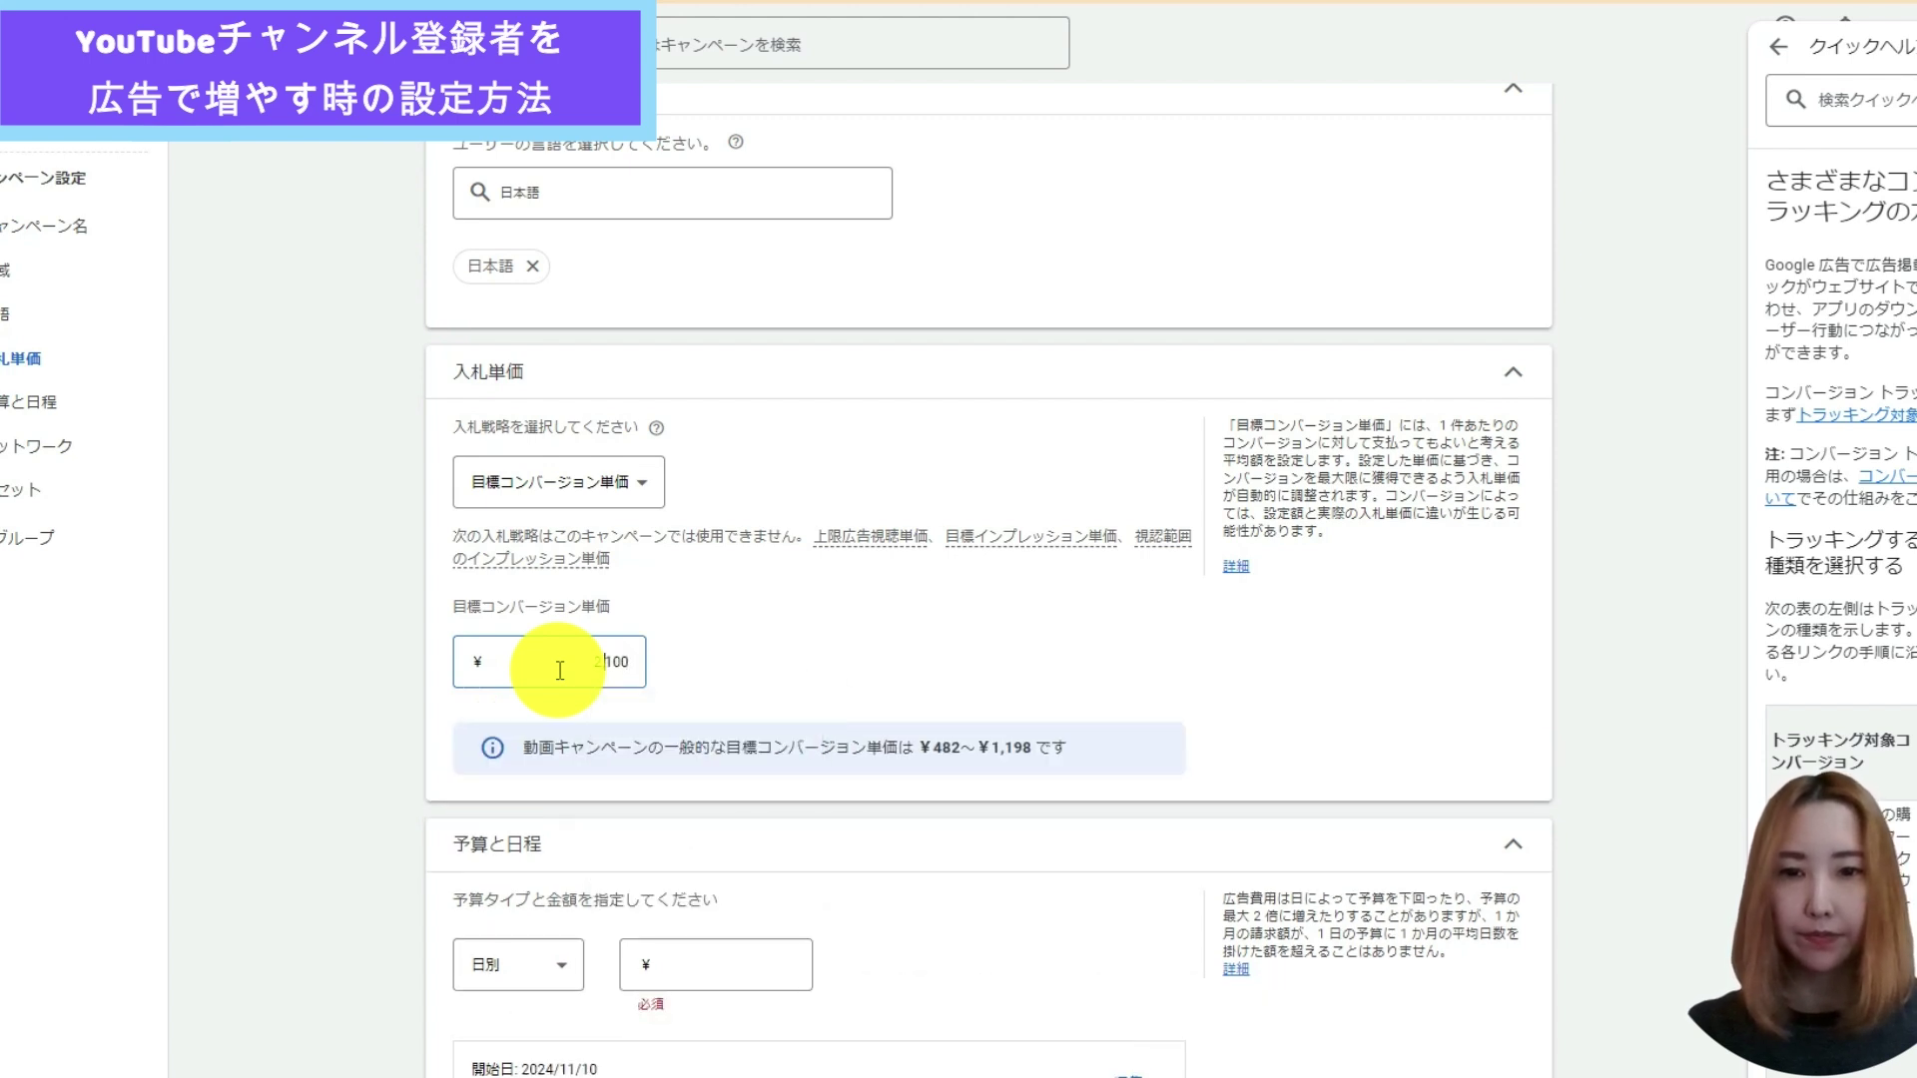
pyautogui.click(1013, 593)
# - Set the campaign's daily budget to ¥500
pyautogui.scroll(-3, 1012, 593)
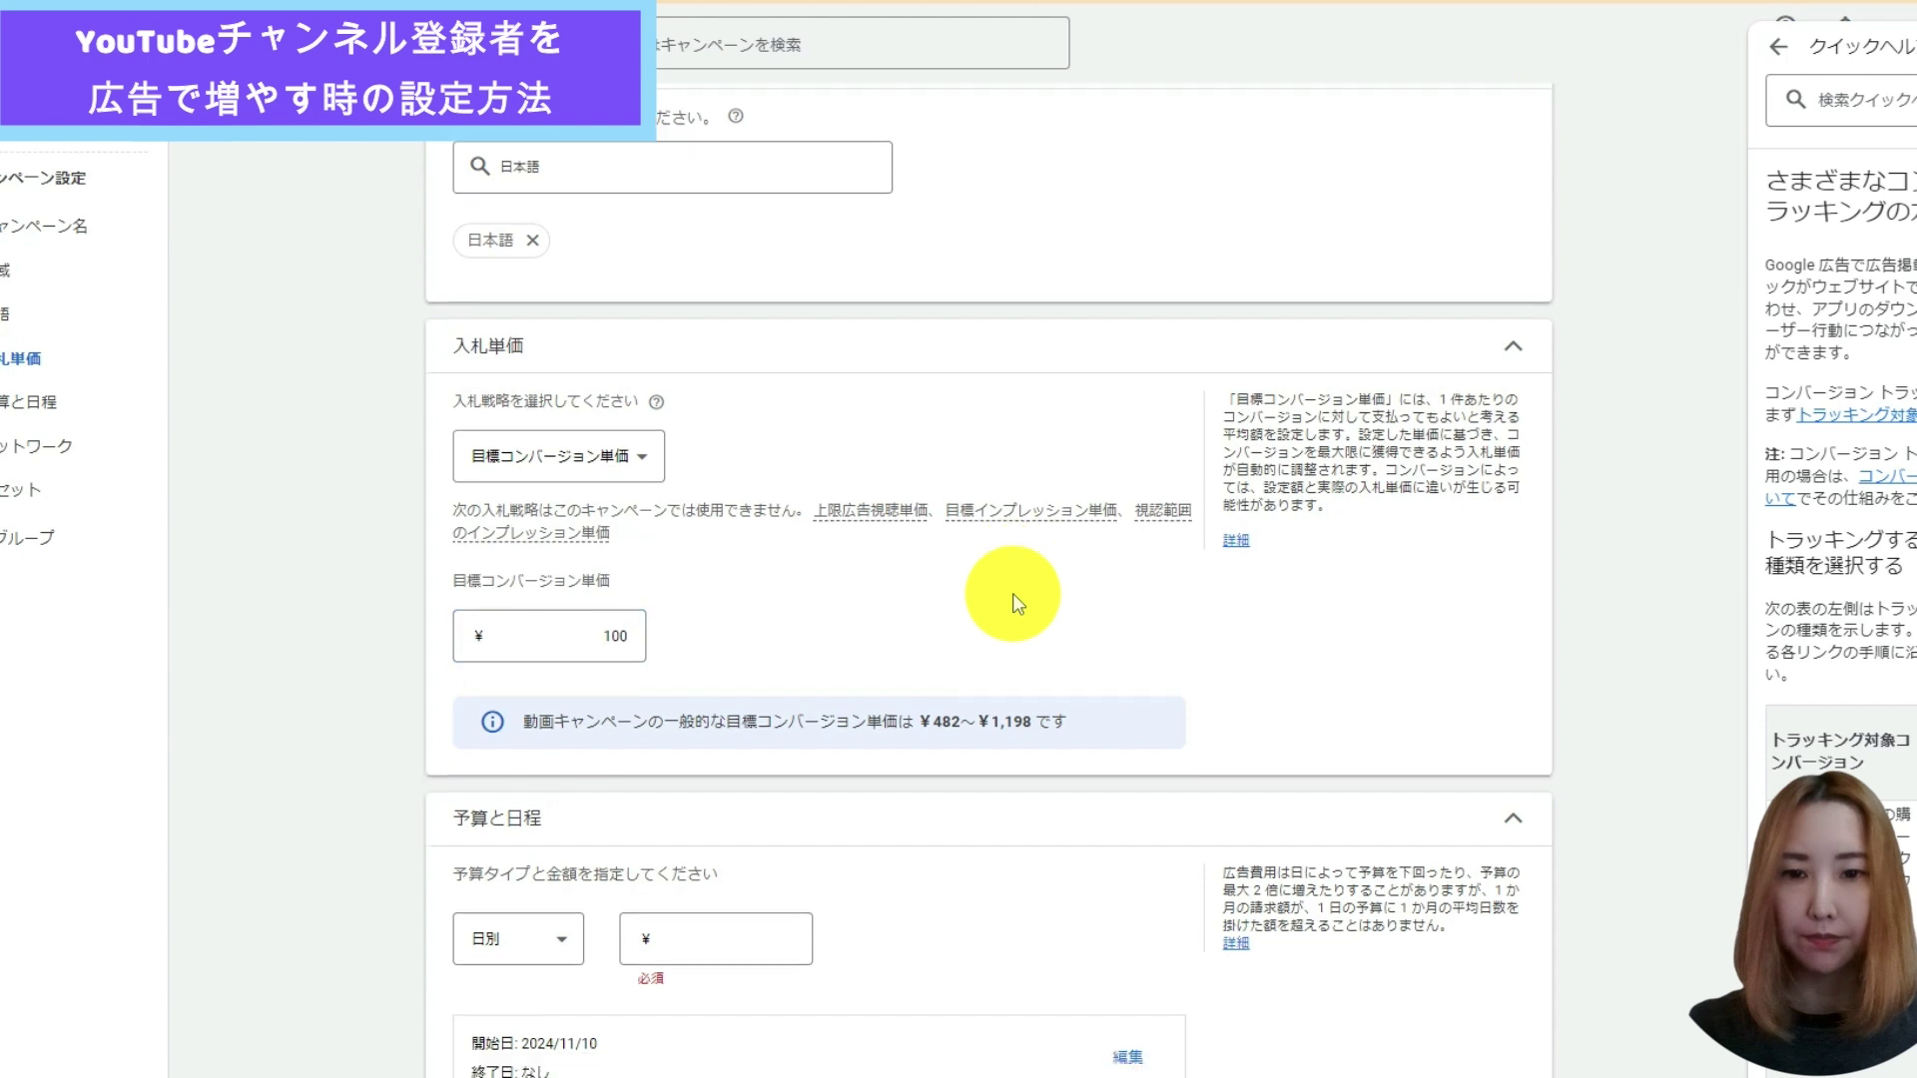
pyautogui.click(758, 716)
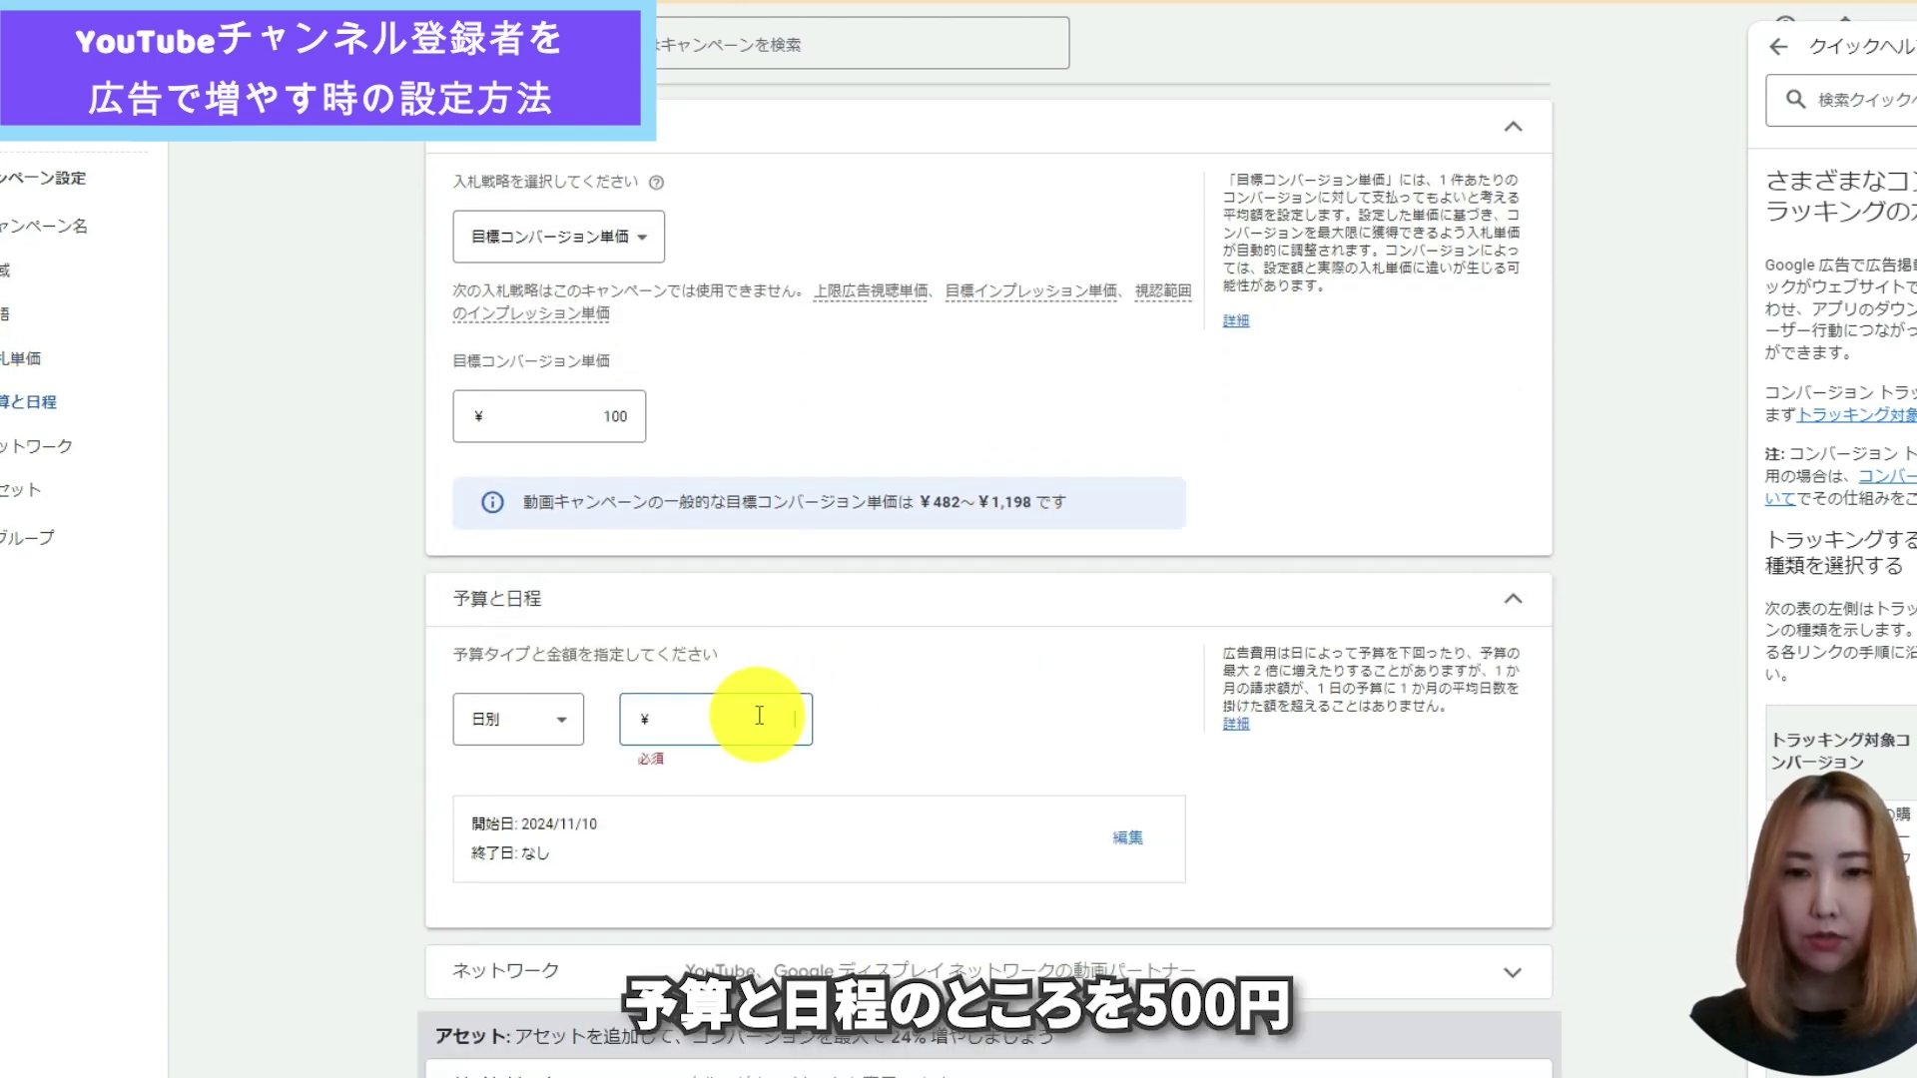
pyautogui.write('50')
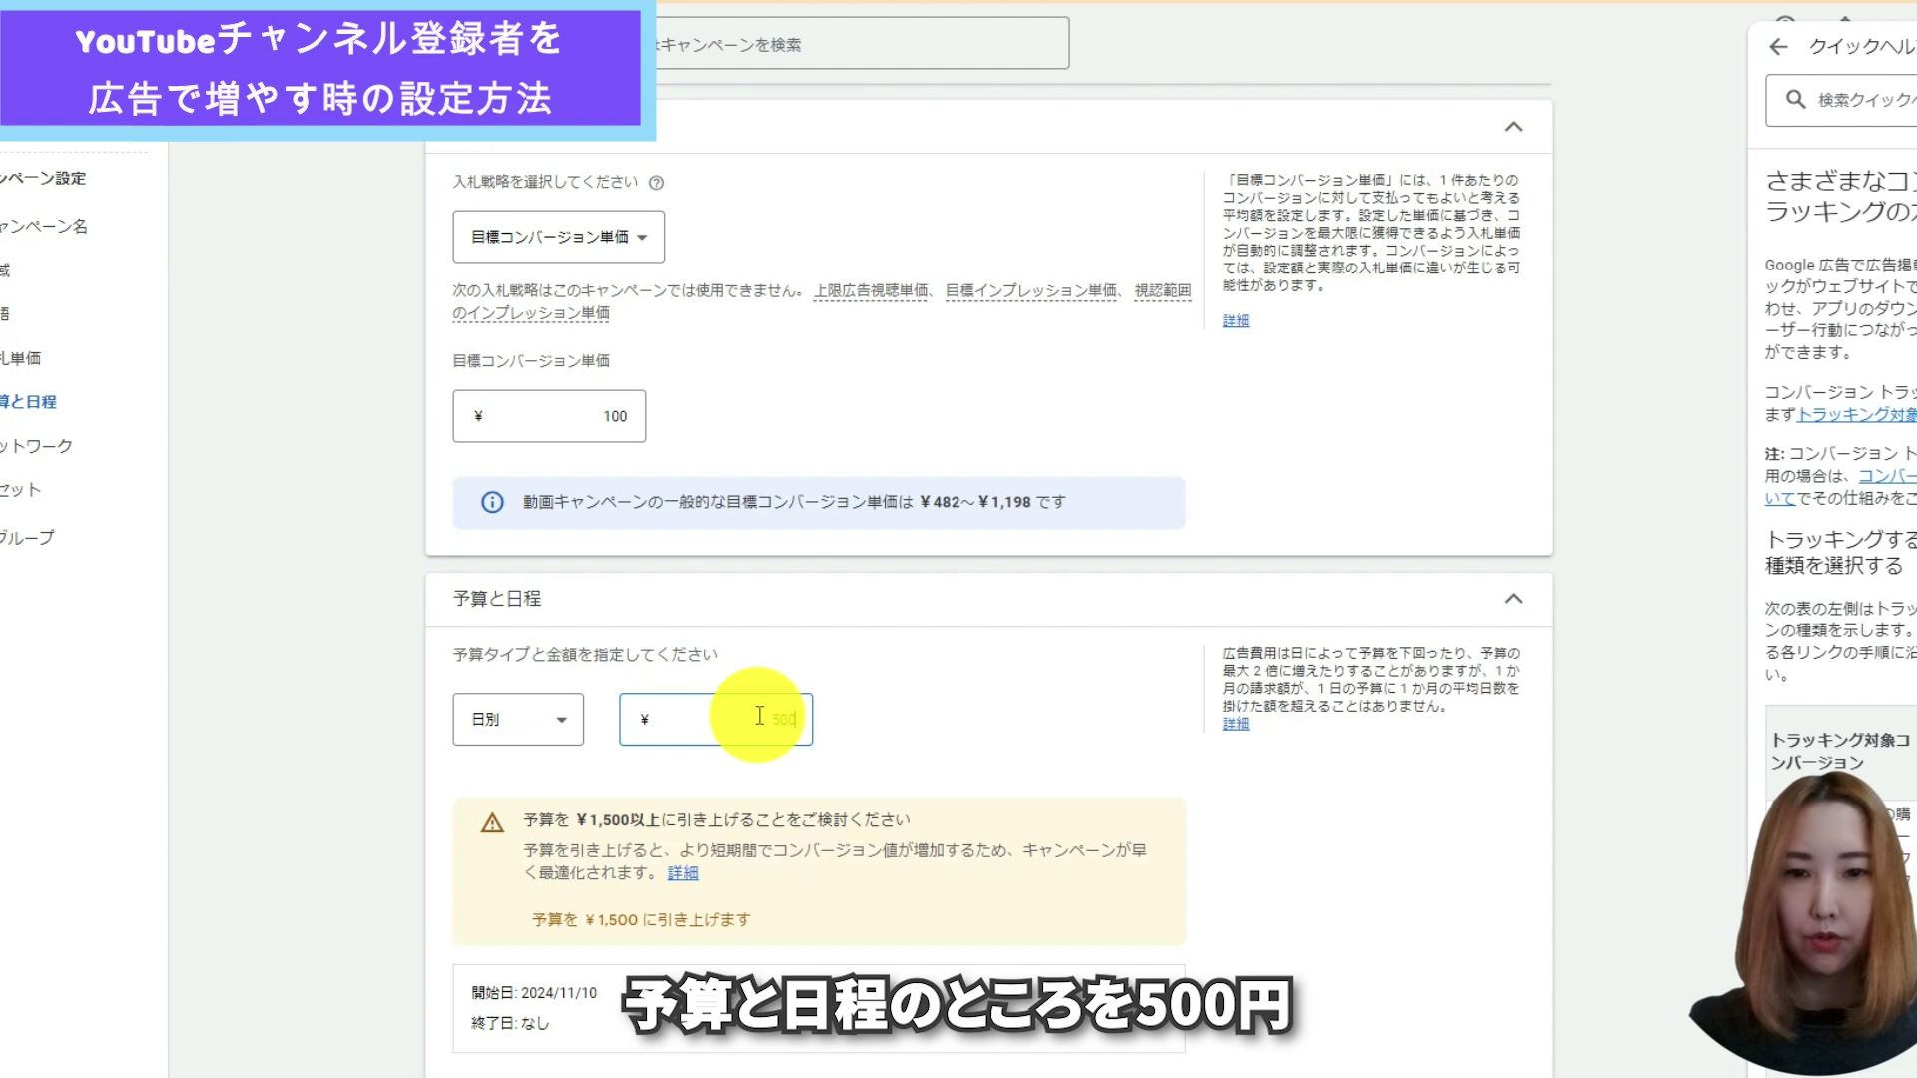
# - Raise the campaign's daily budget to ¥1,500
pyautogui.write('0')
pyautogui.click(963, 685)
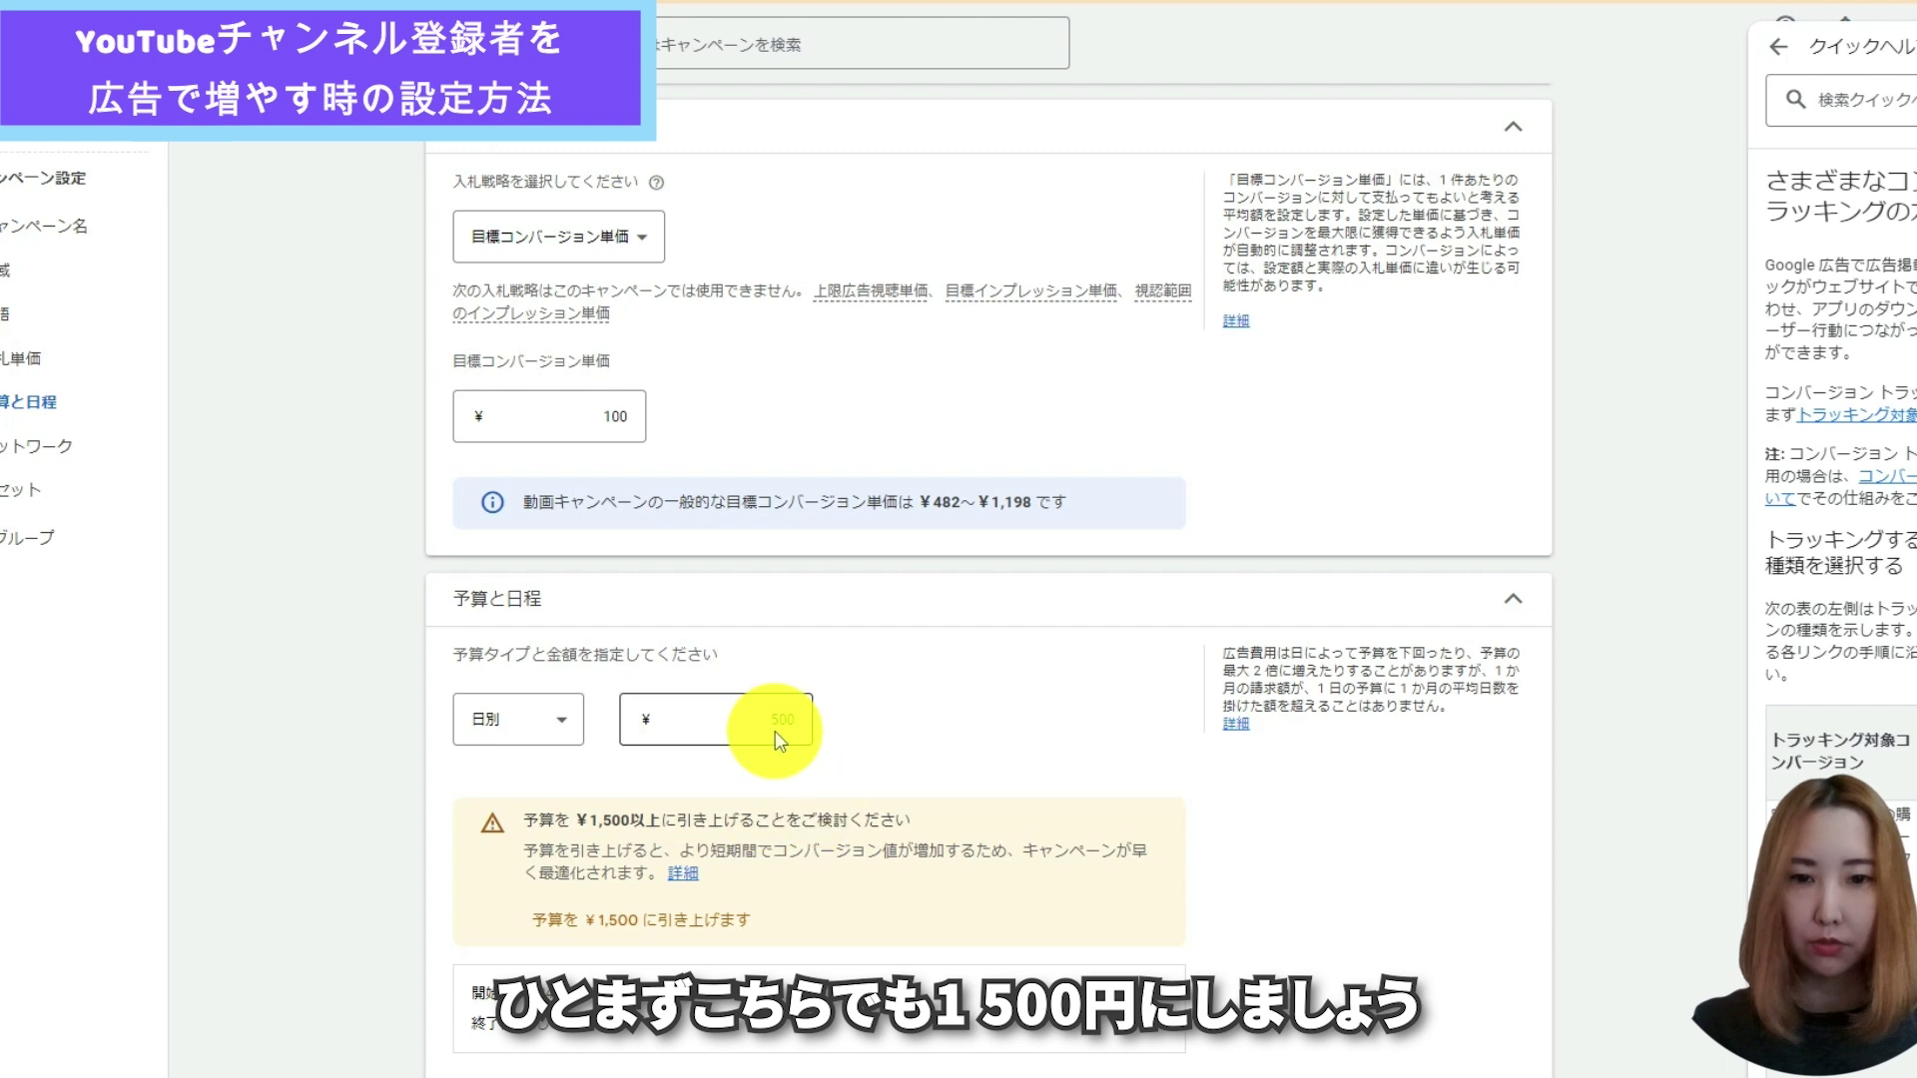
pyautogui.write('1')
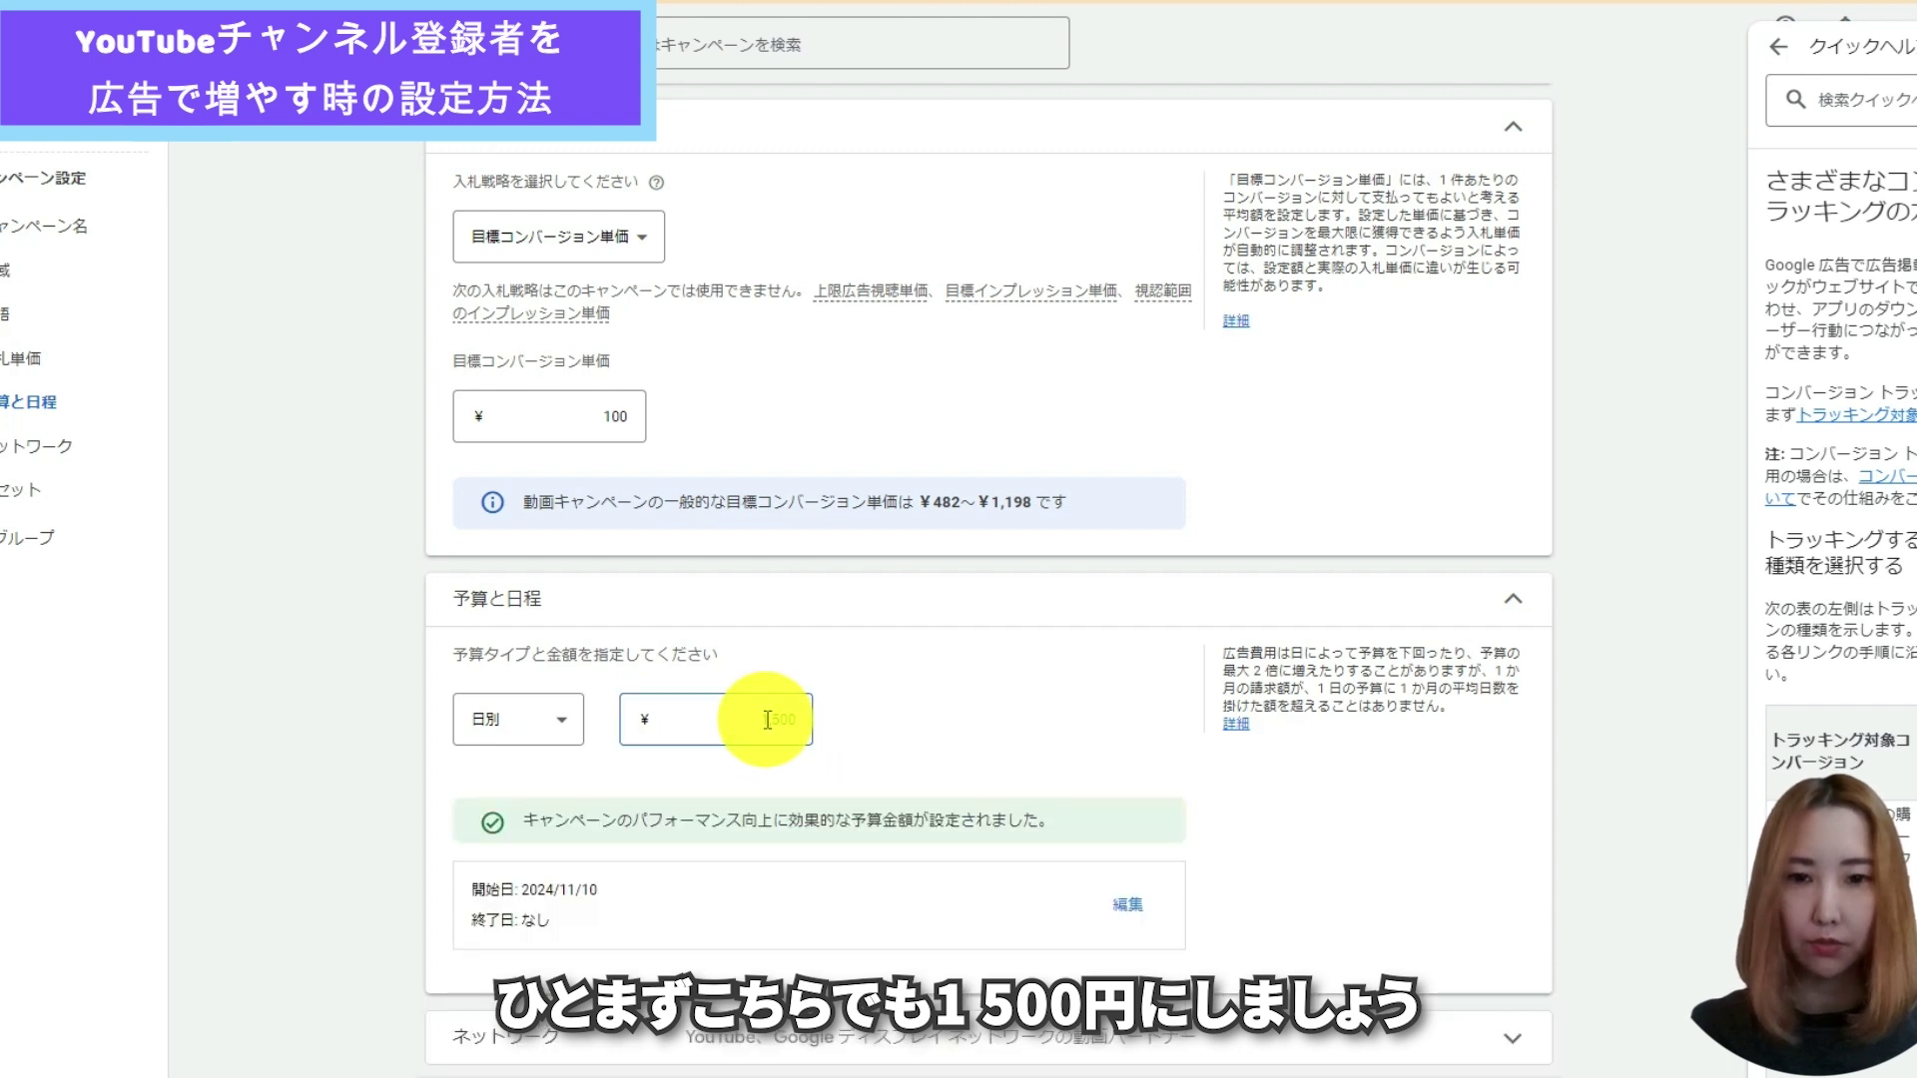
# - Skip the detailed creation of the ad group and ads for this campaign
pyautogui.scroll(-9, 989, 539)
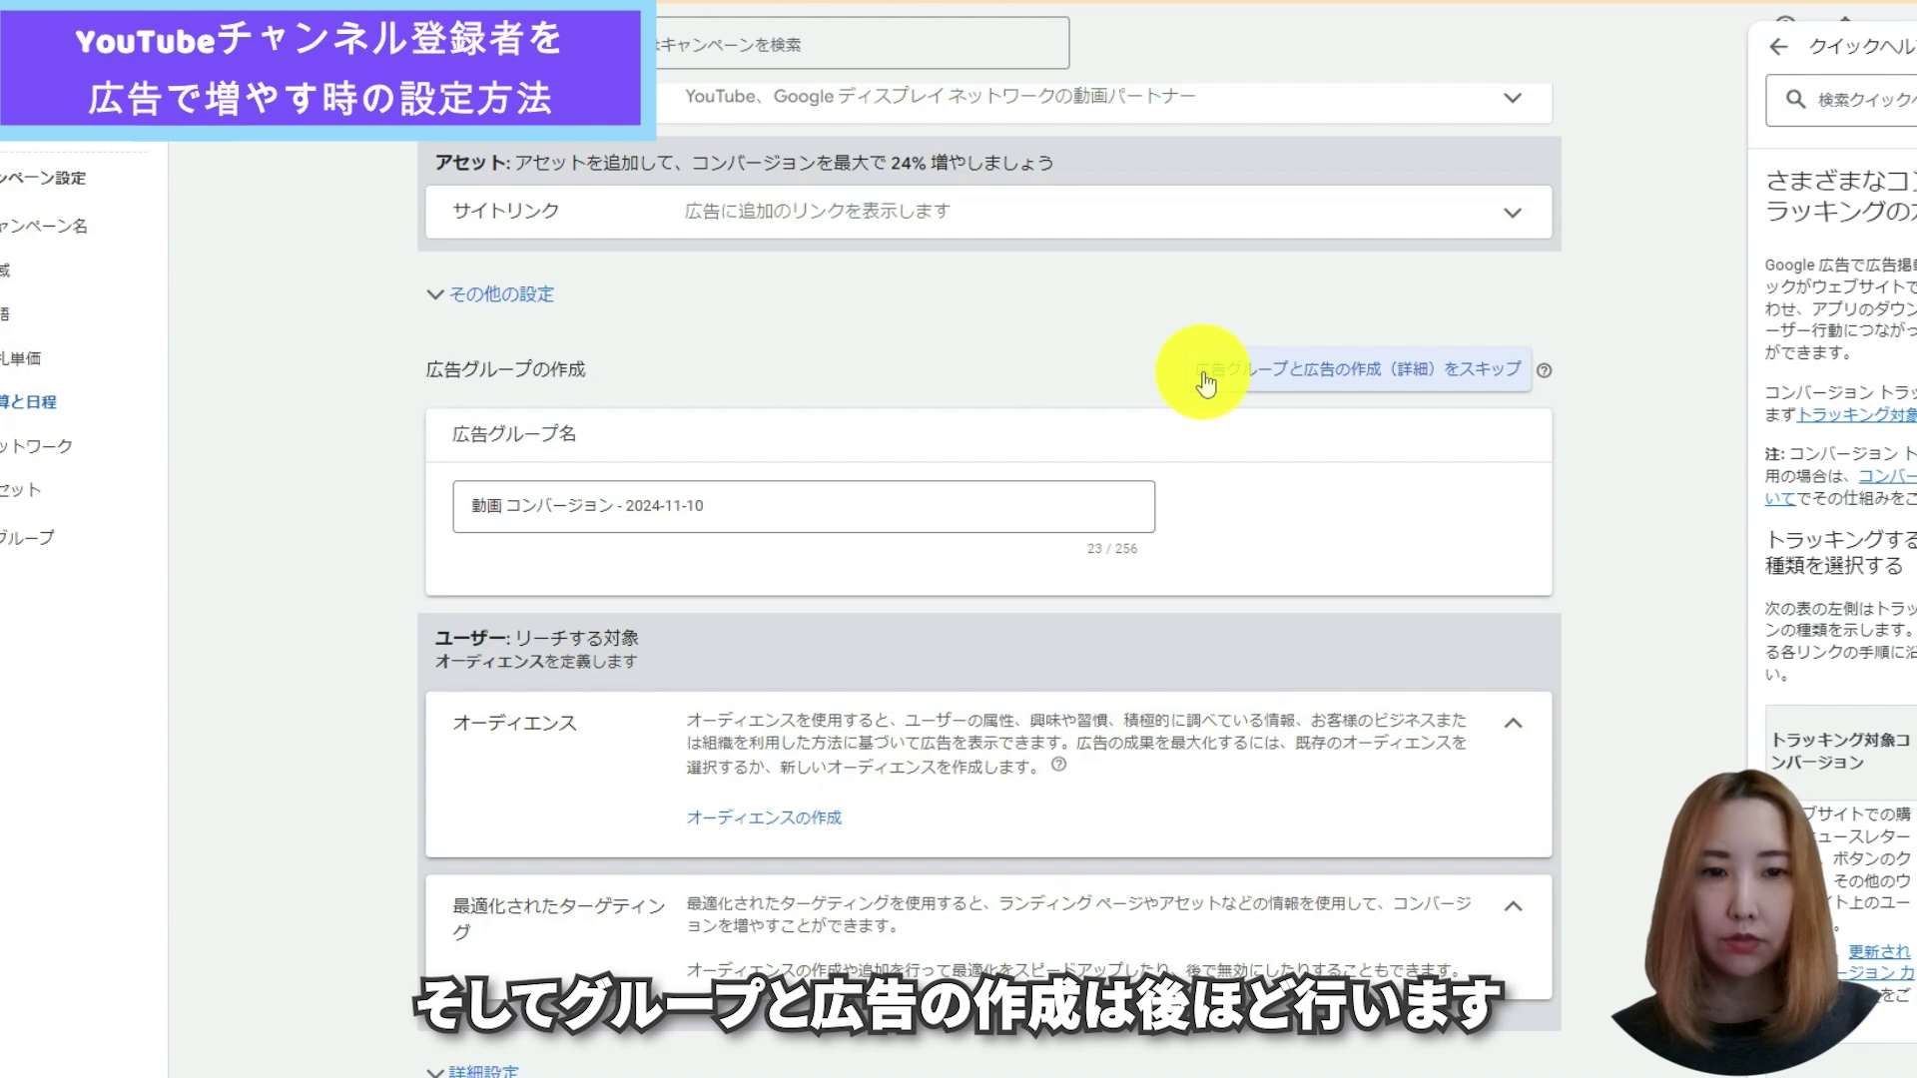
pyautogui.scroll(-4, 1029, 744)
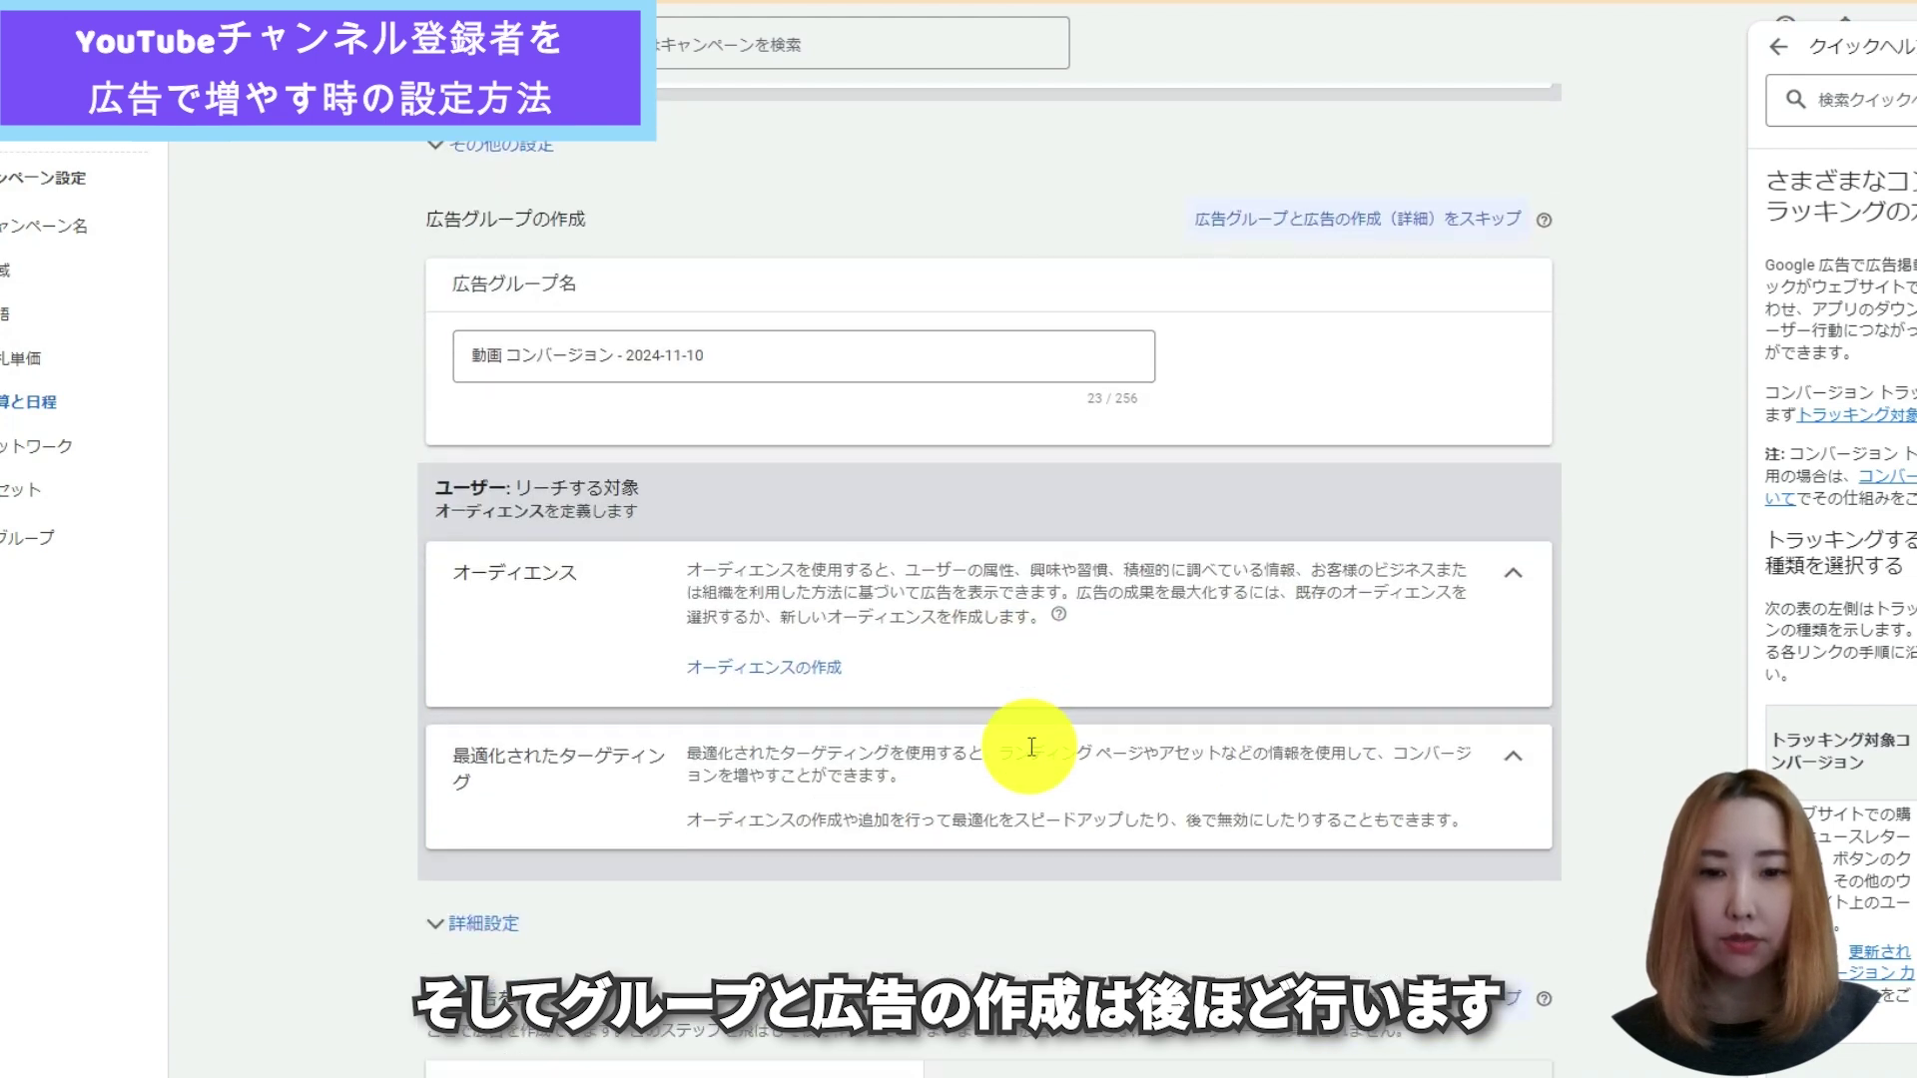
pyautogui.scroll(4, 567, 726)
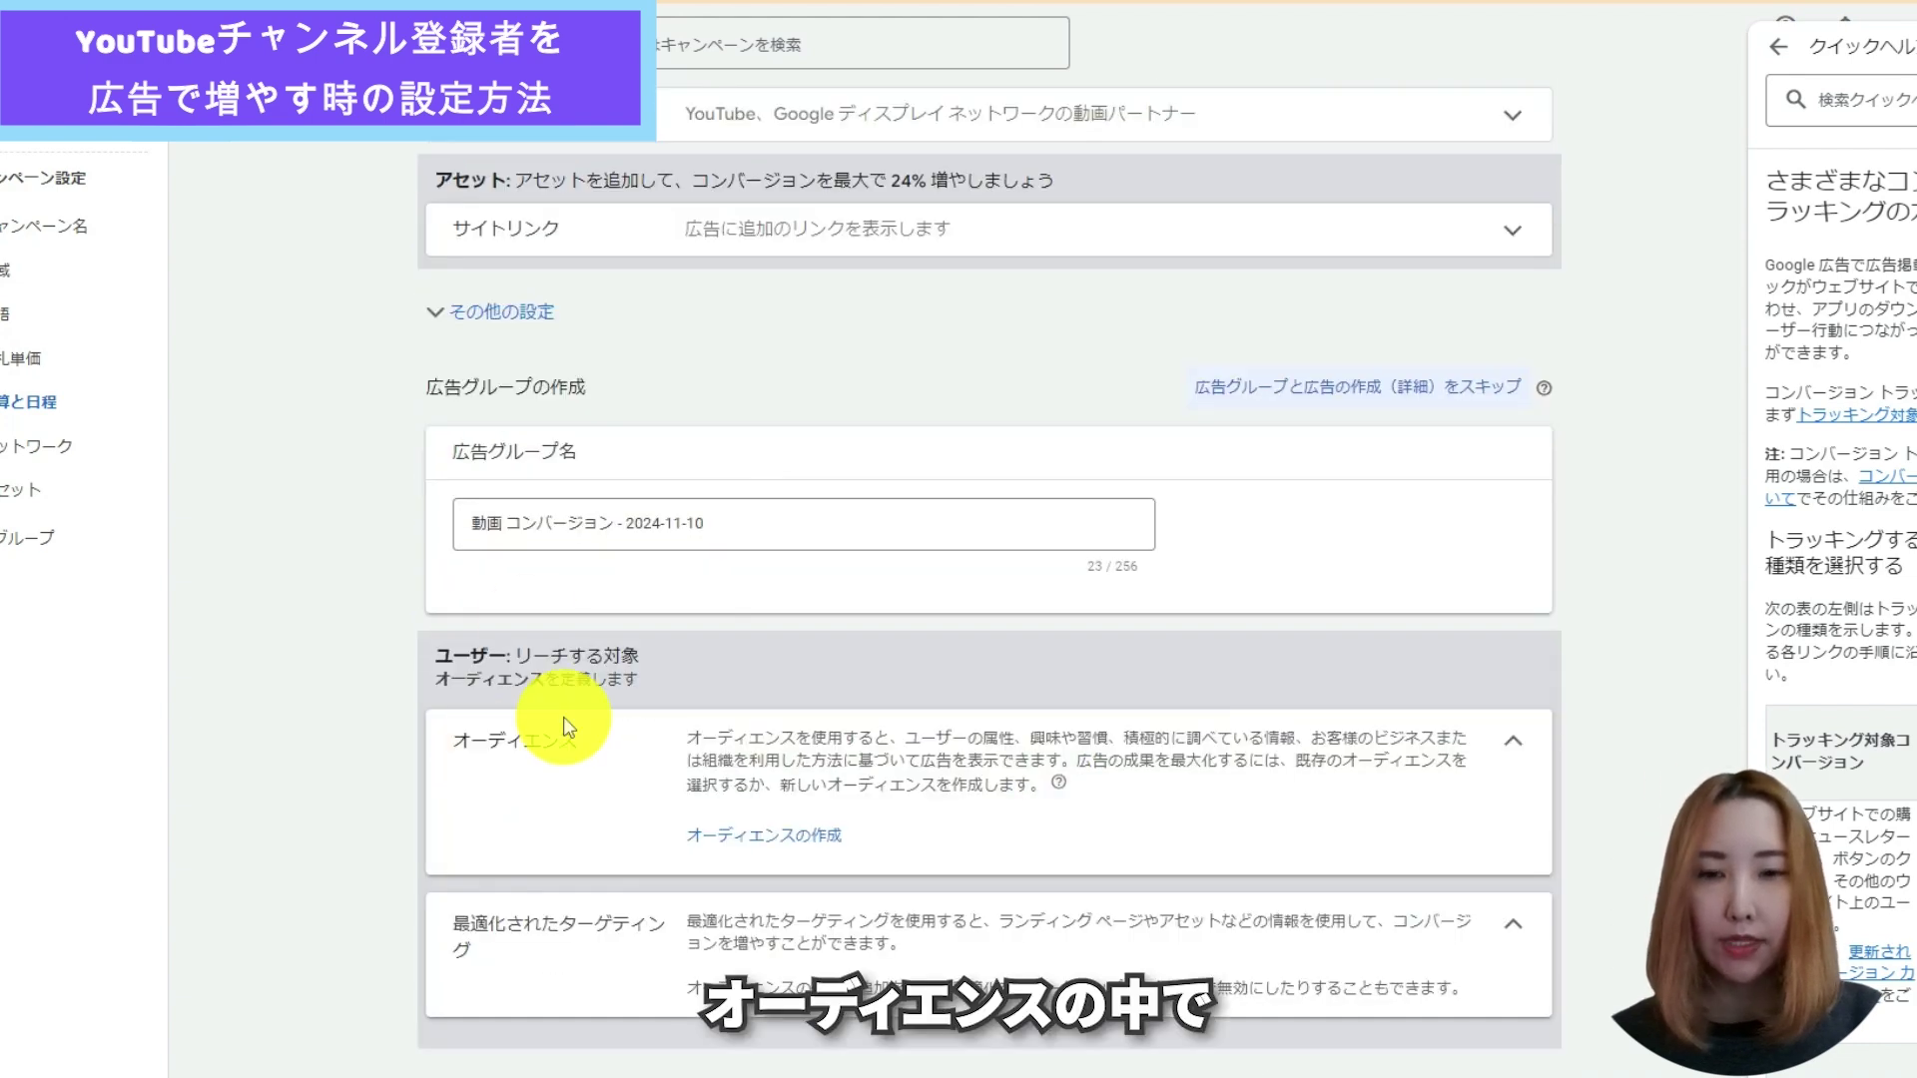
pyautogui.scroll(5, 567, 725)
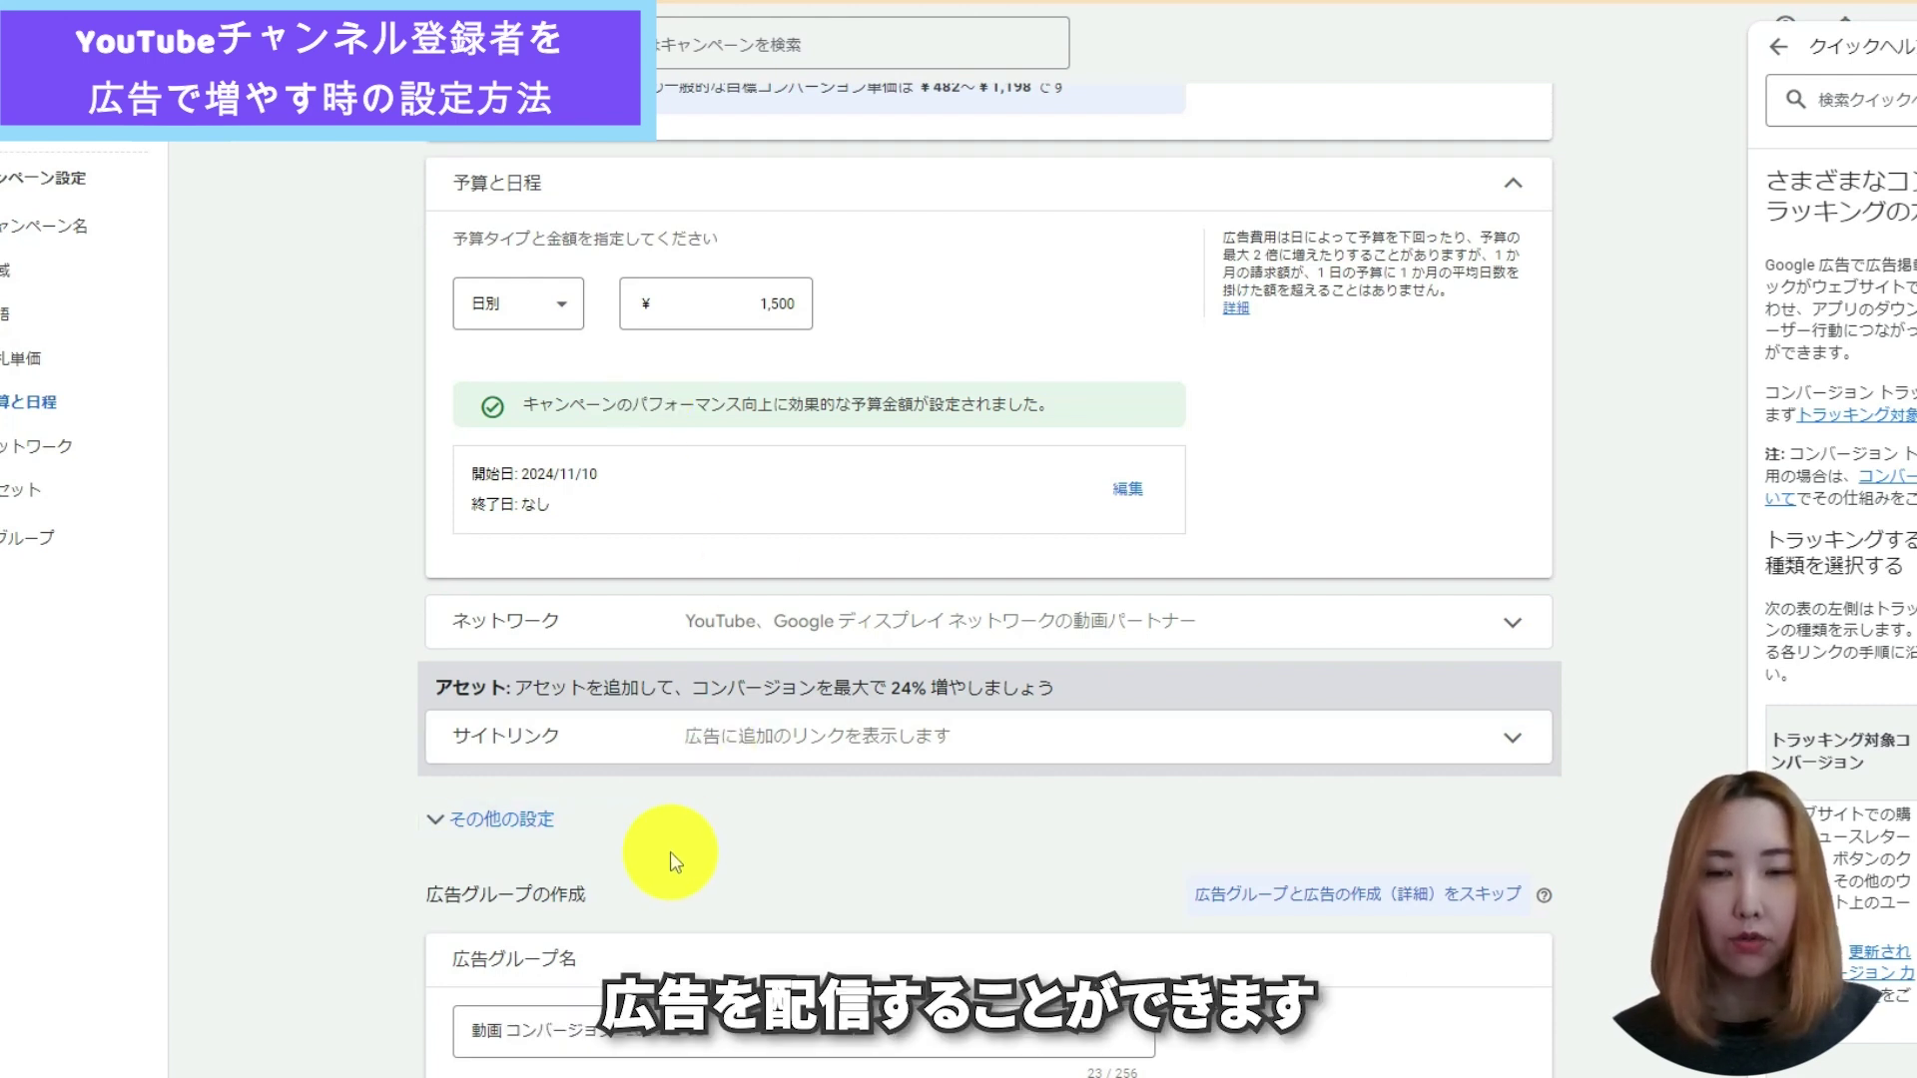
pyautogui.scroll(-5, 669, 853)
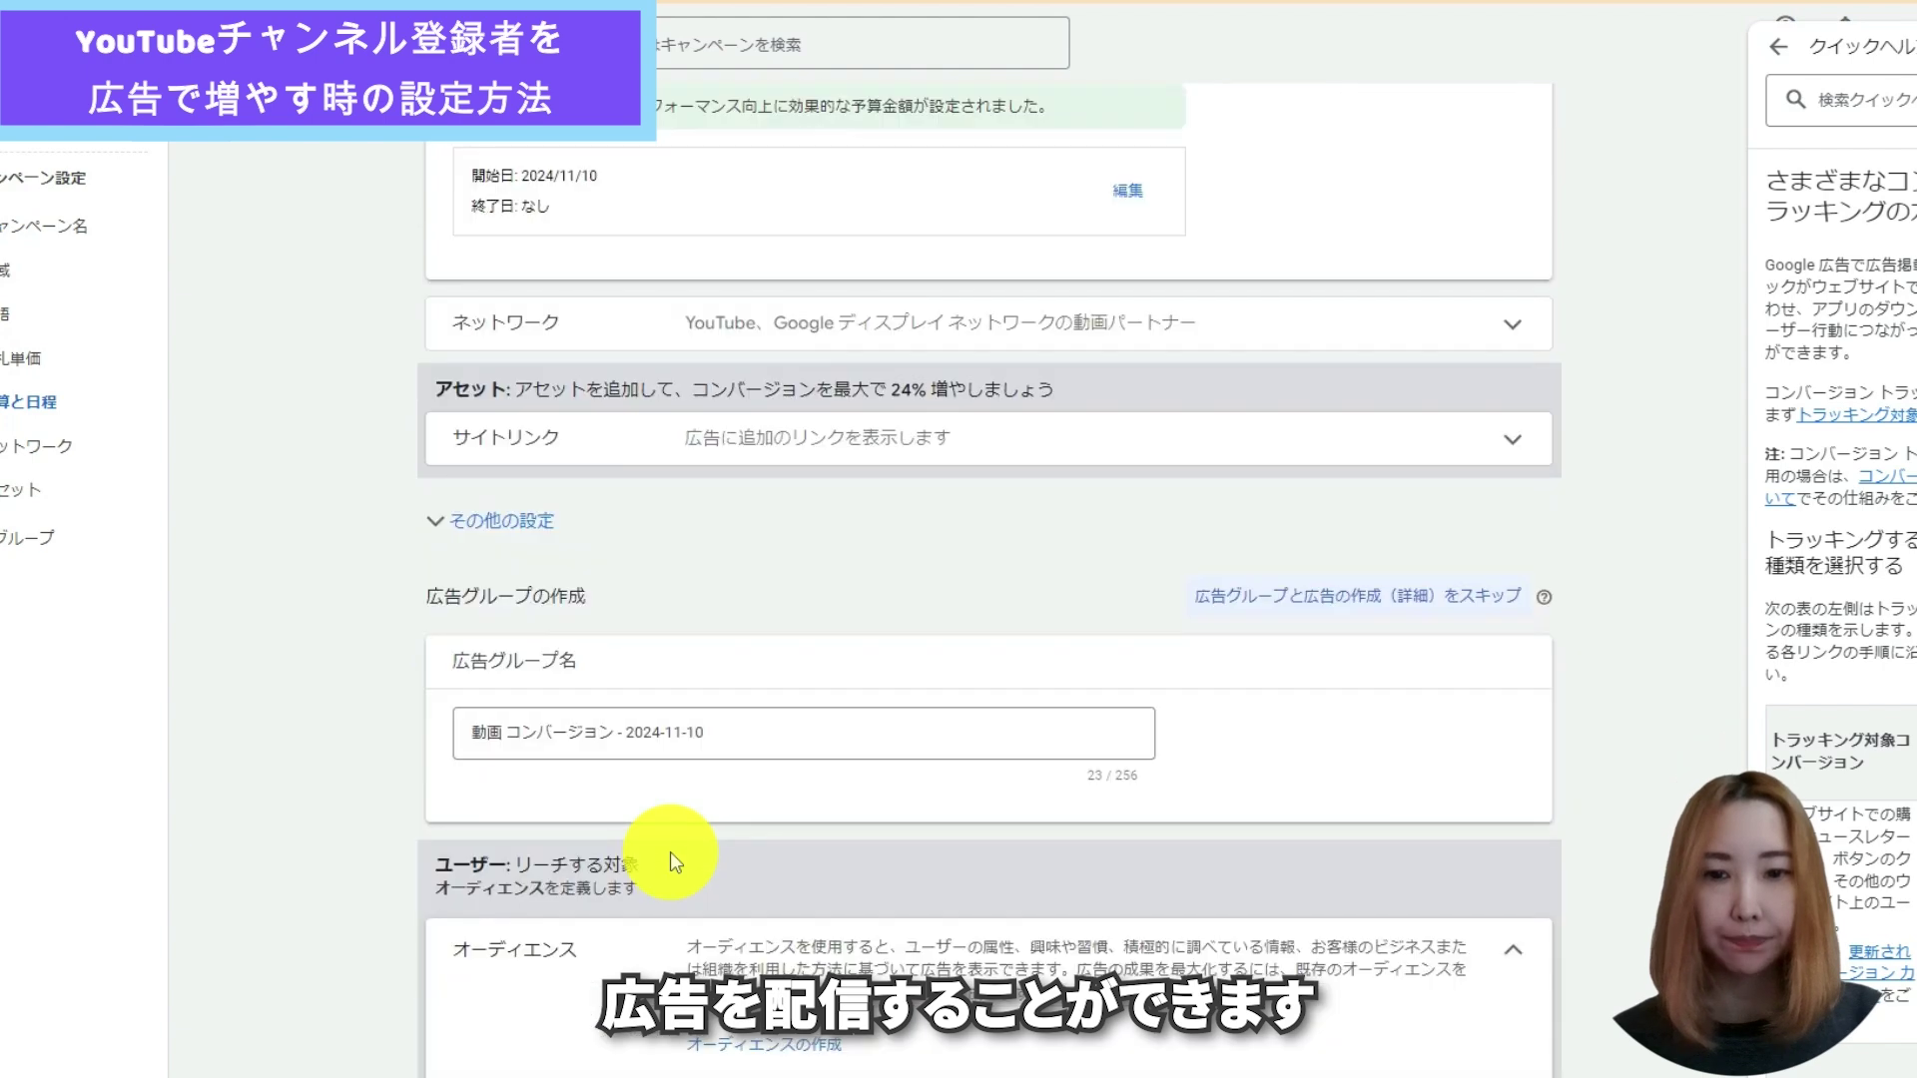
pyautogui.click(1433, 455)
pyautogui.click(1248, 685)
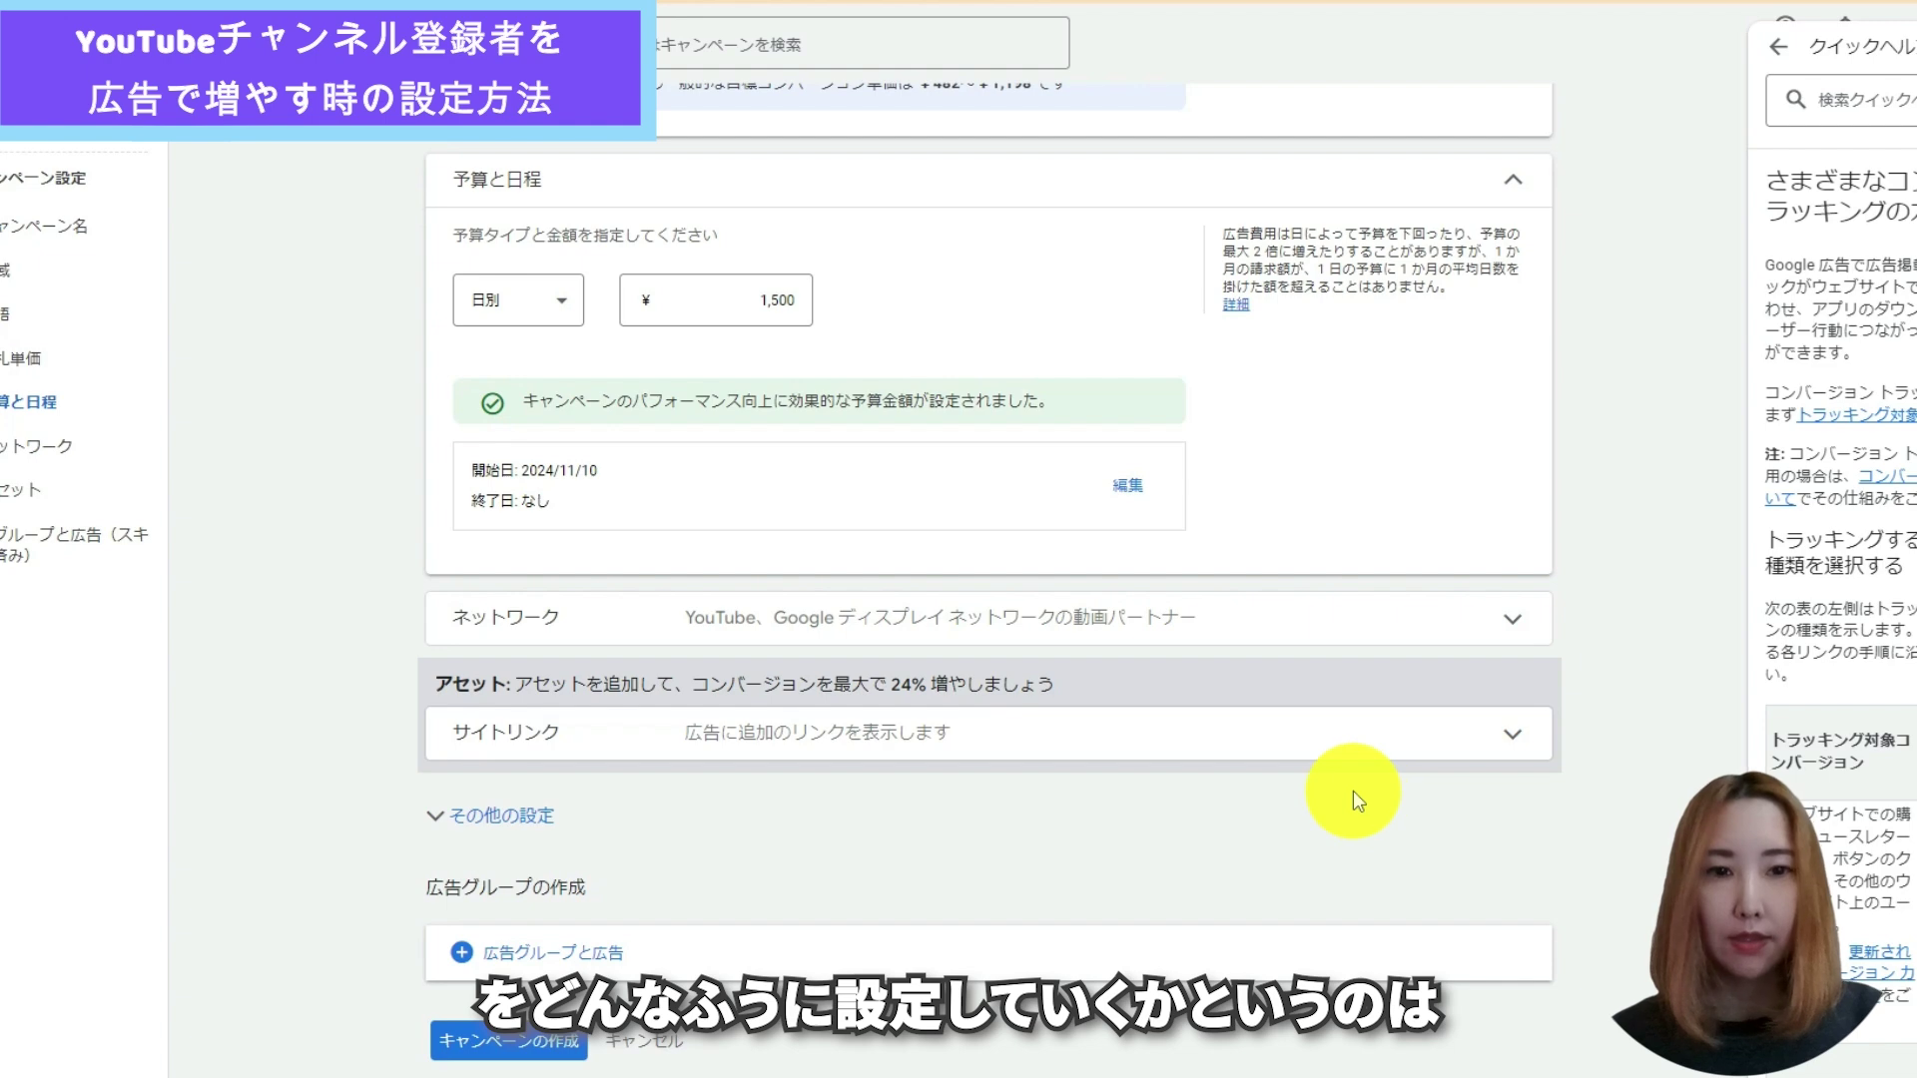
# - Create the campaign with the current settings and continue to its overview
pyautogui.scroll(3, 1351, 791)
pyautogui.scroll(-3, 1352, 790)
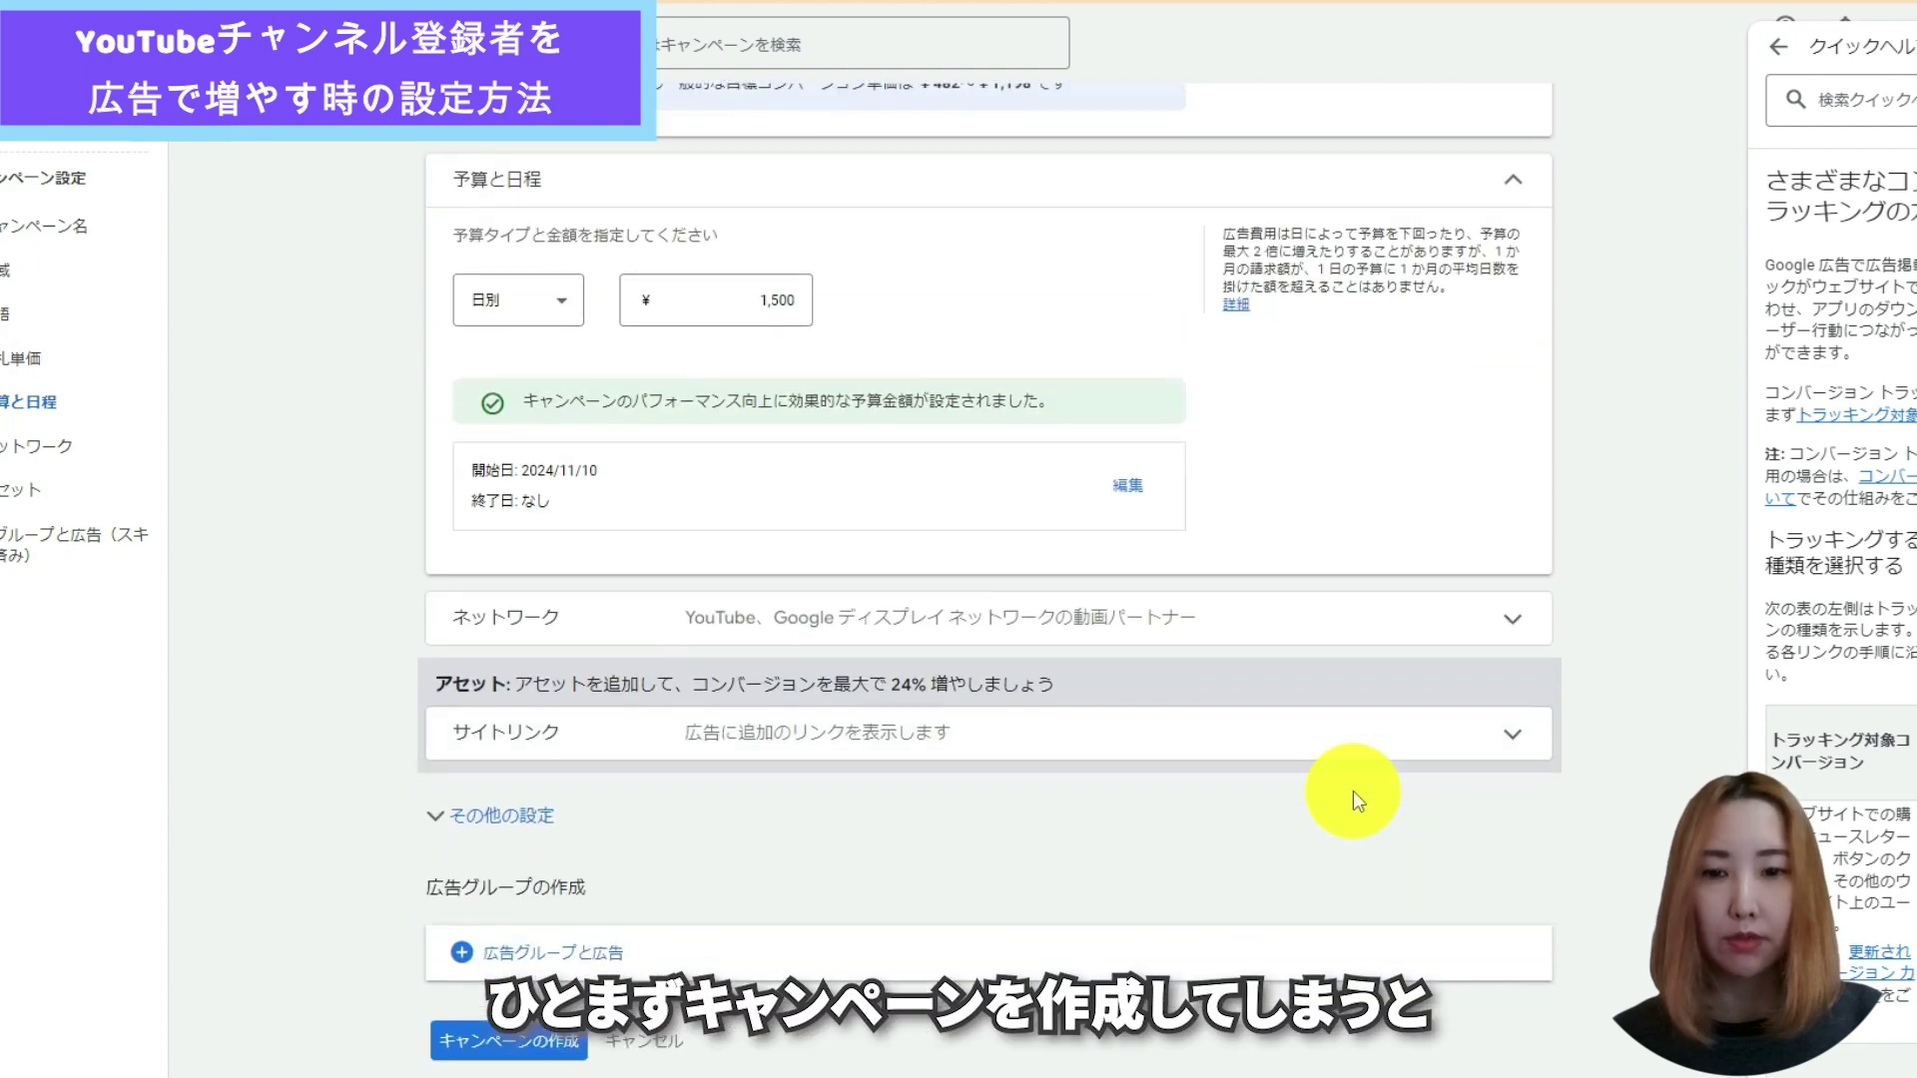
pyautogui.click(532, 1048)
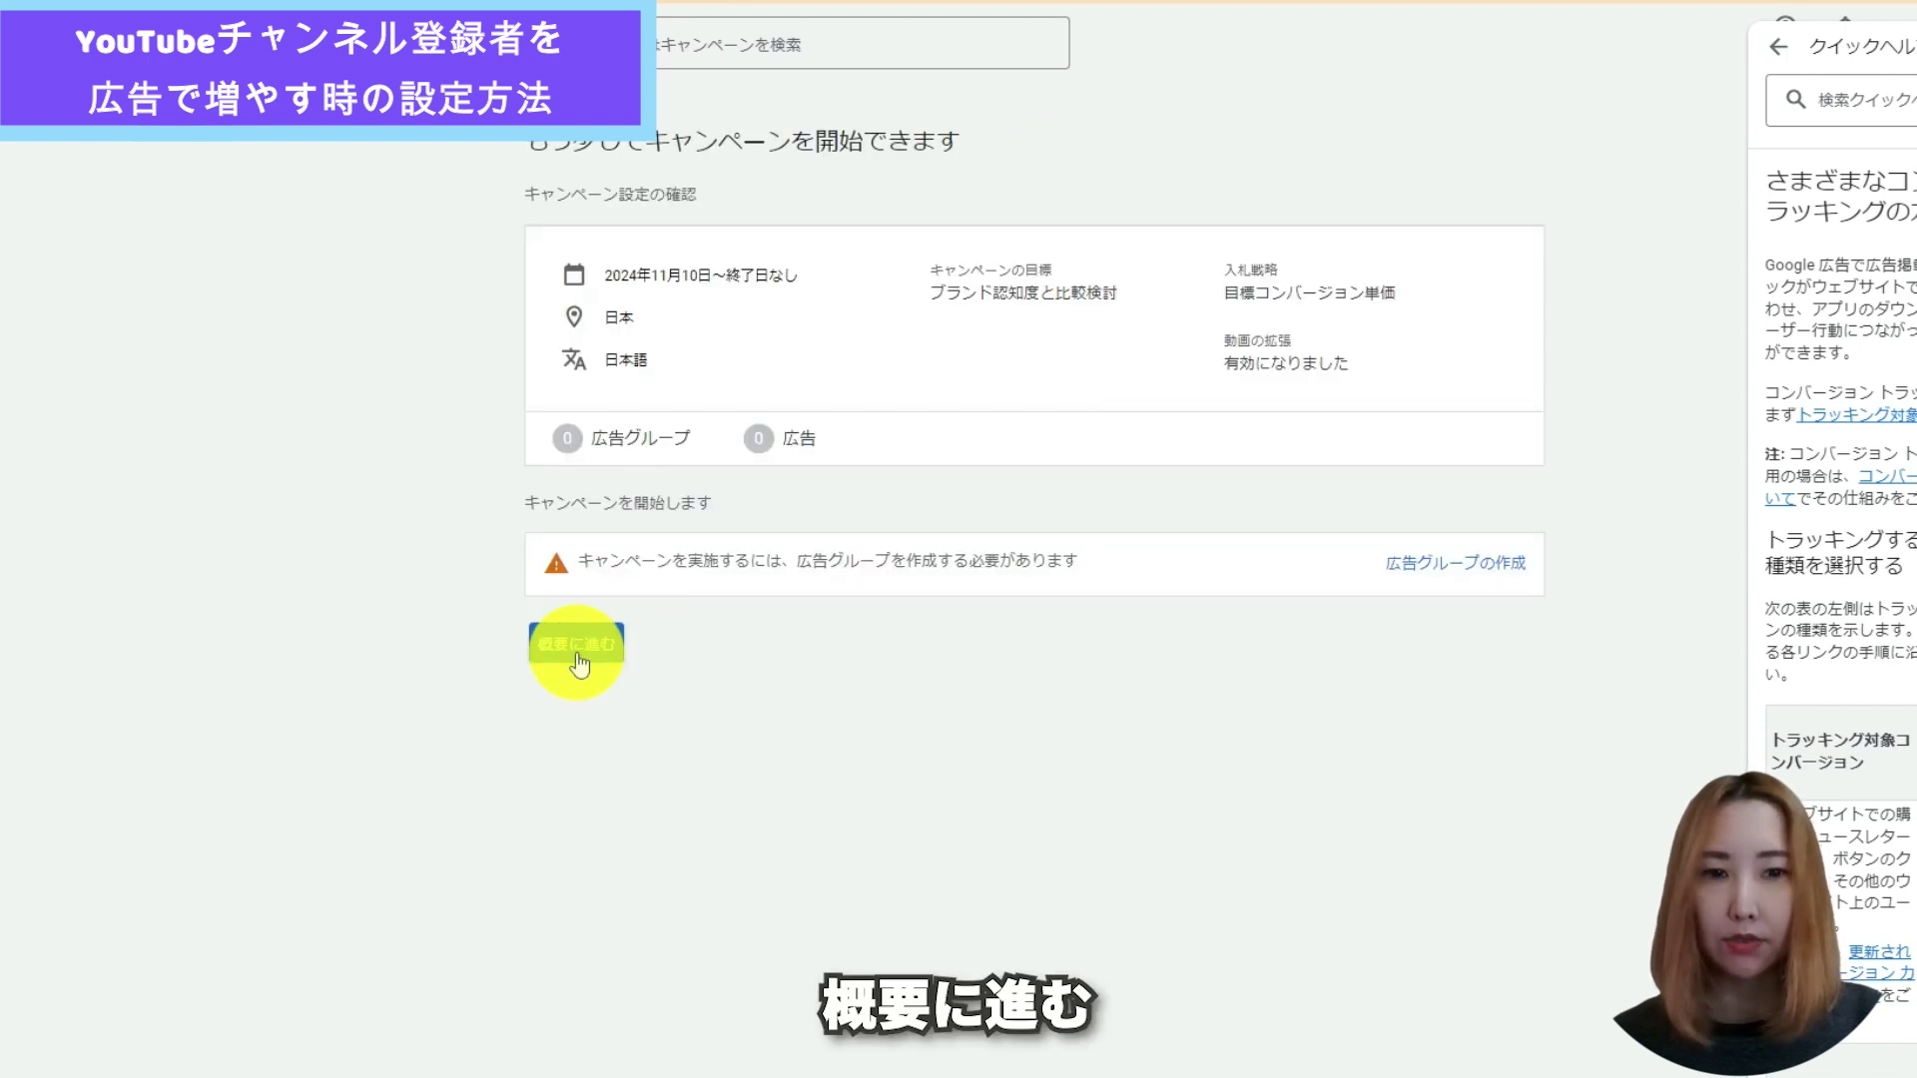
pyautogui.click(577, 644)
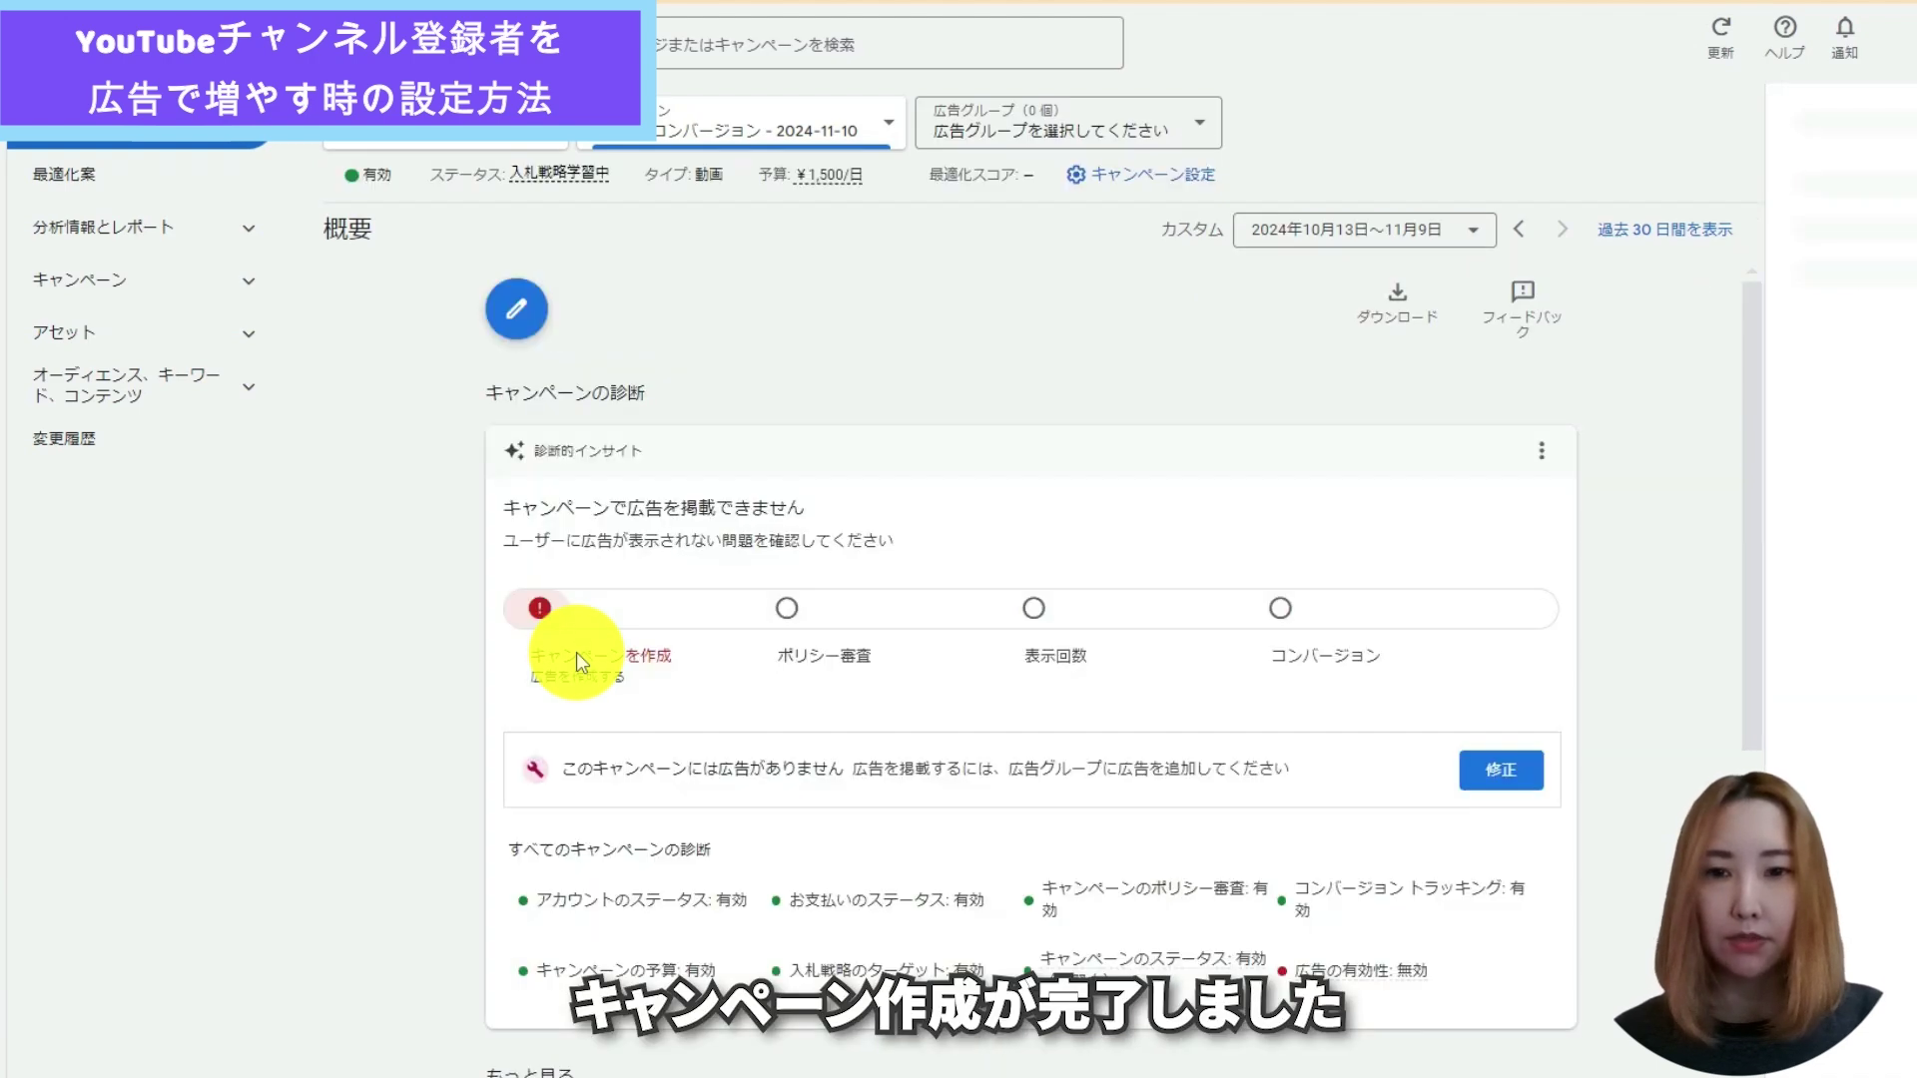
# - Open the list of campaigns and set the daily budget of the new 動画 コンバージョン campaign to ¥500
pyautogui.scroll(-4, 574, 627)
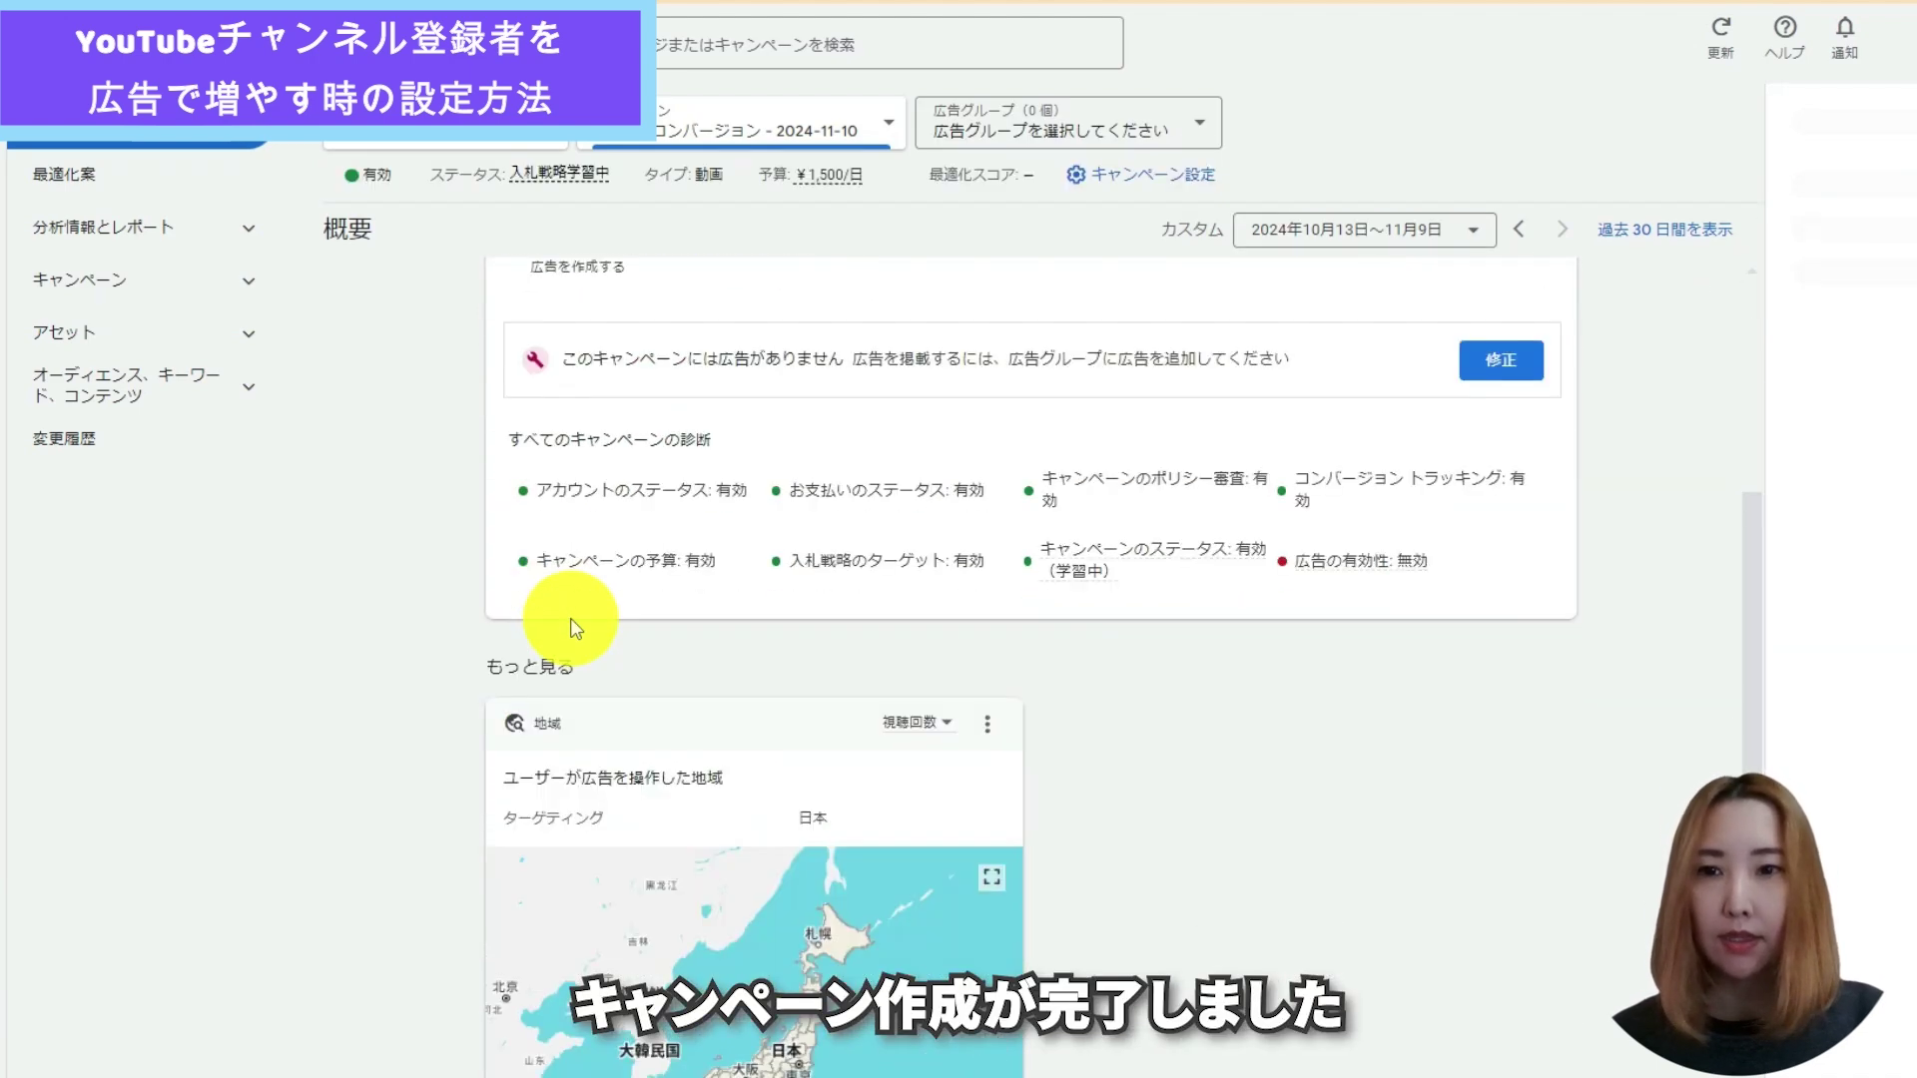
pyautogui.click(191, 298)
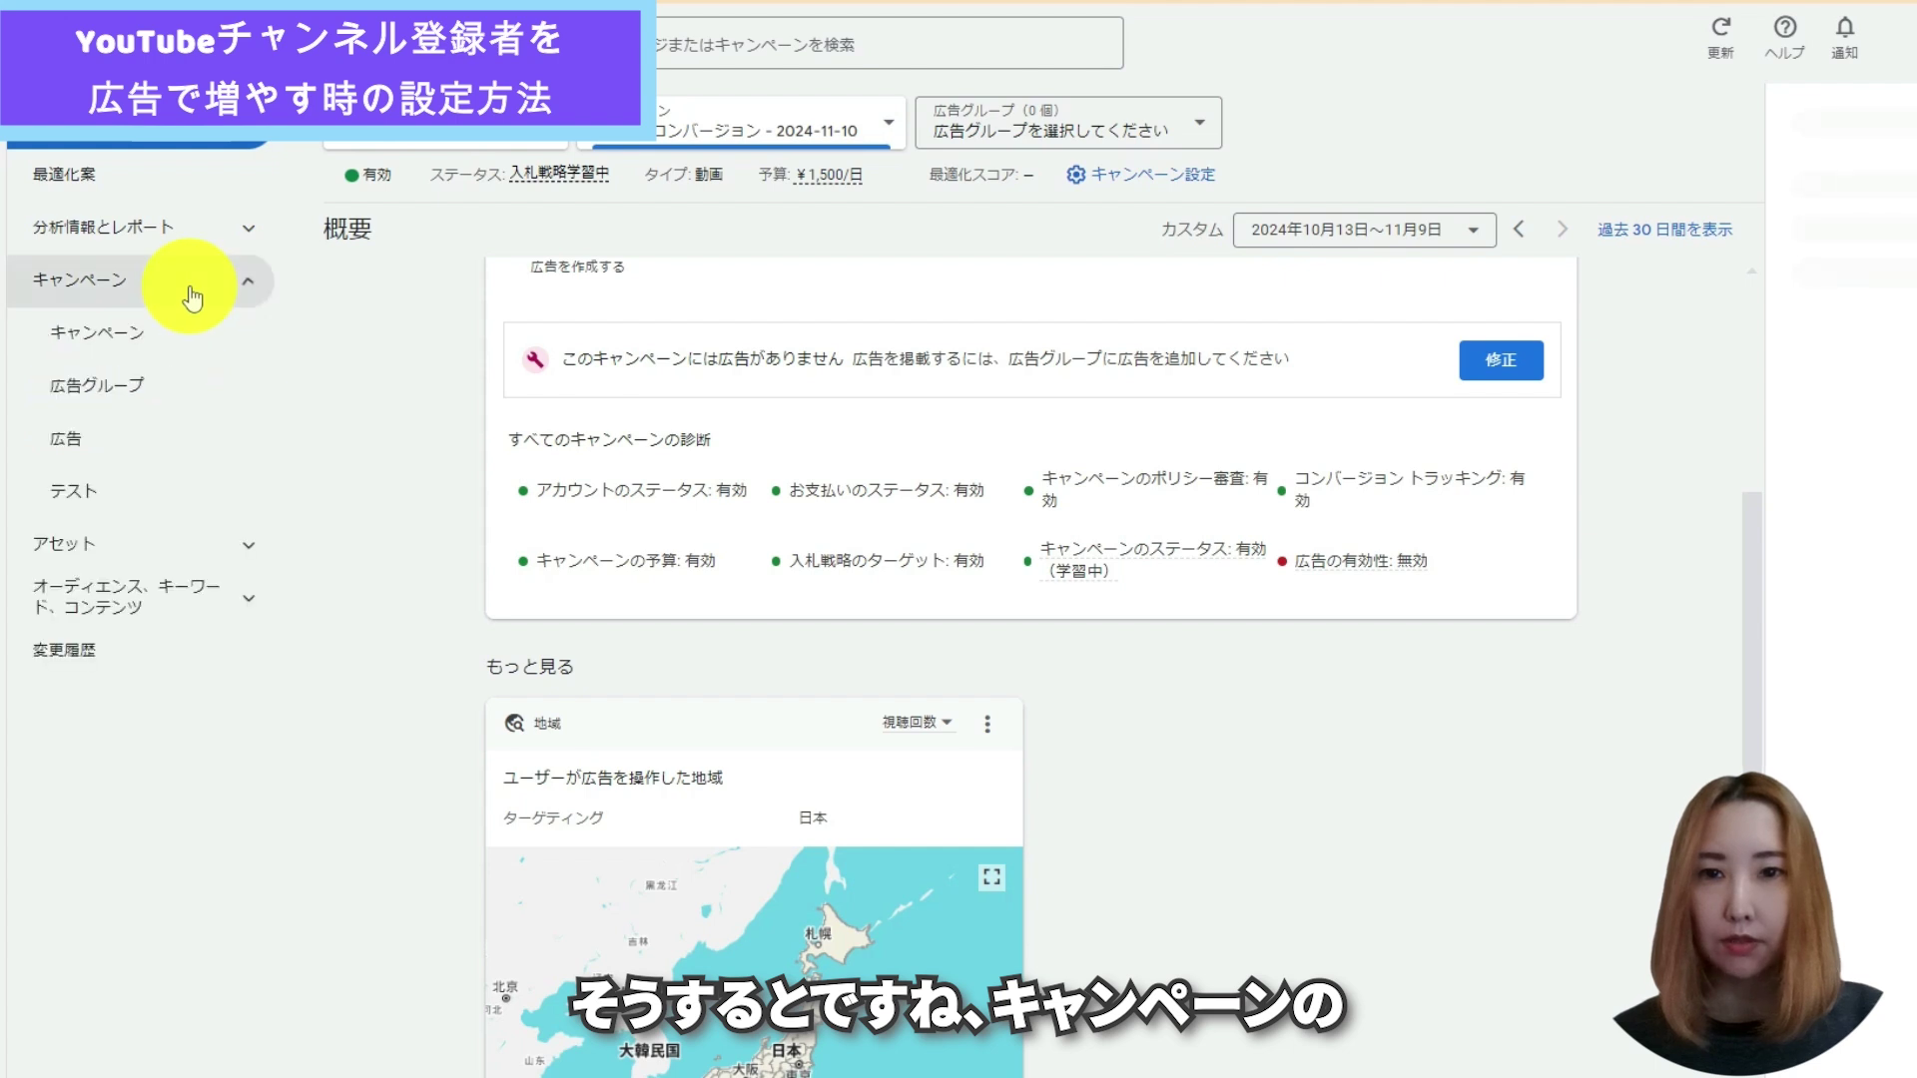
pyautogui.click(202, 362)
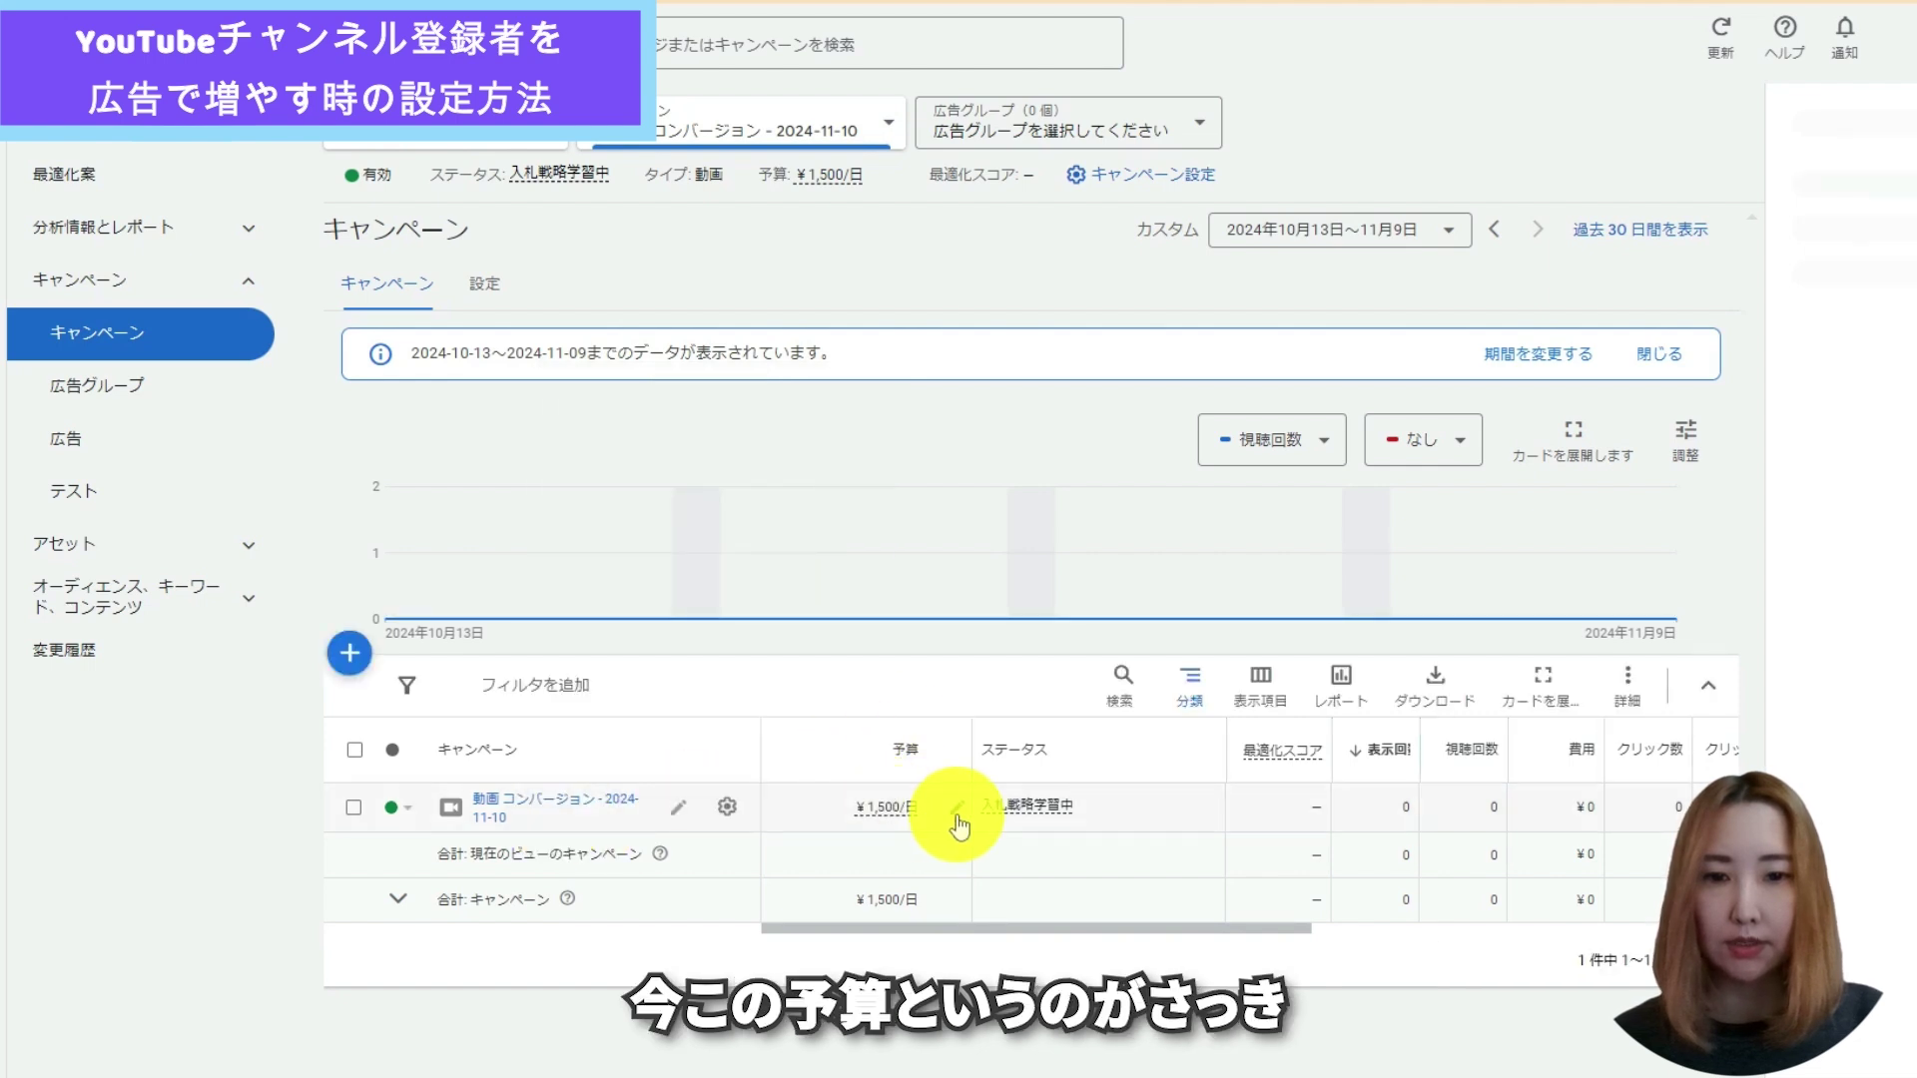
pyautogui.click(957, 812)
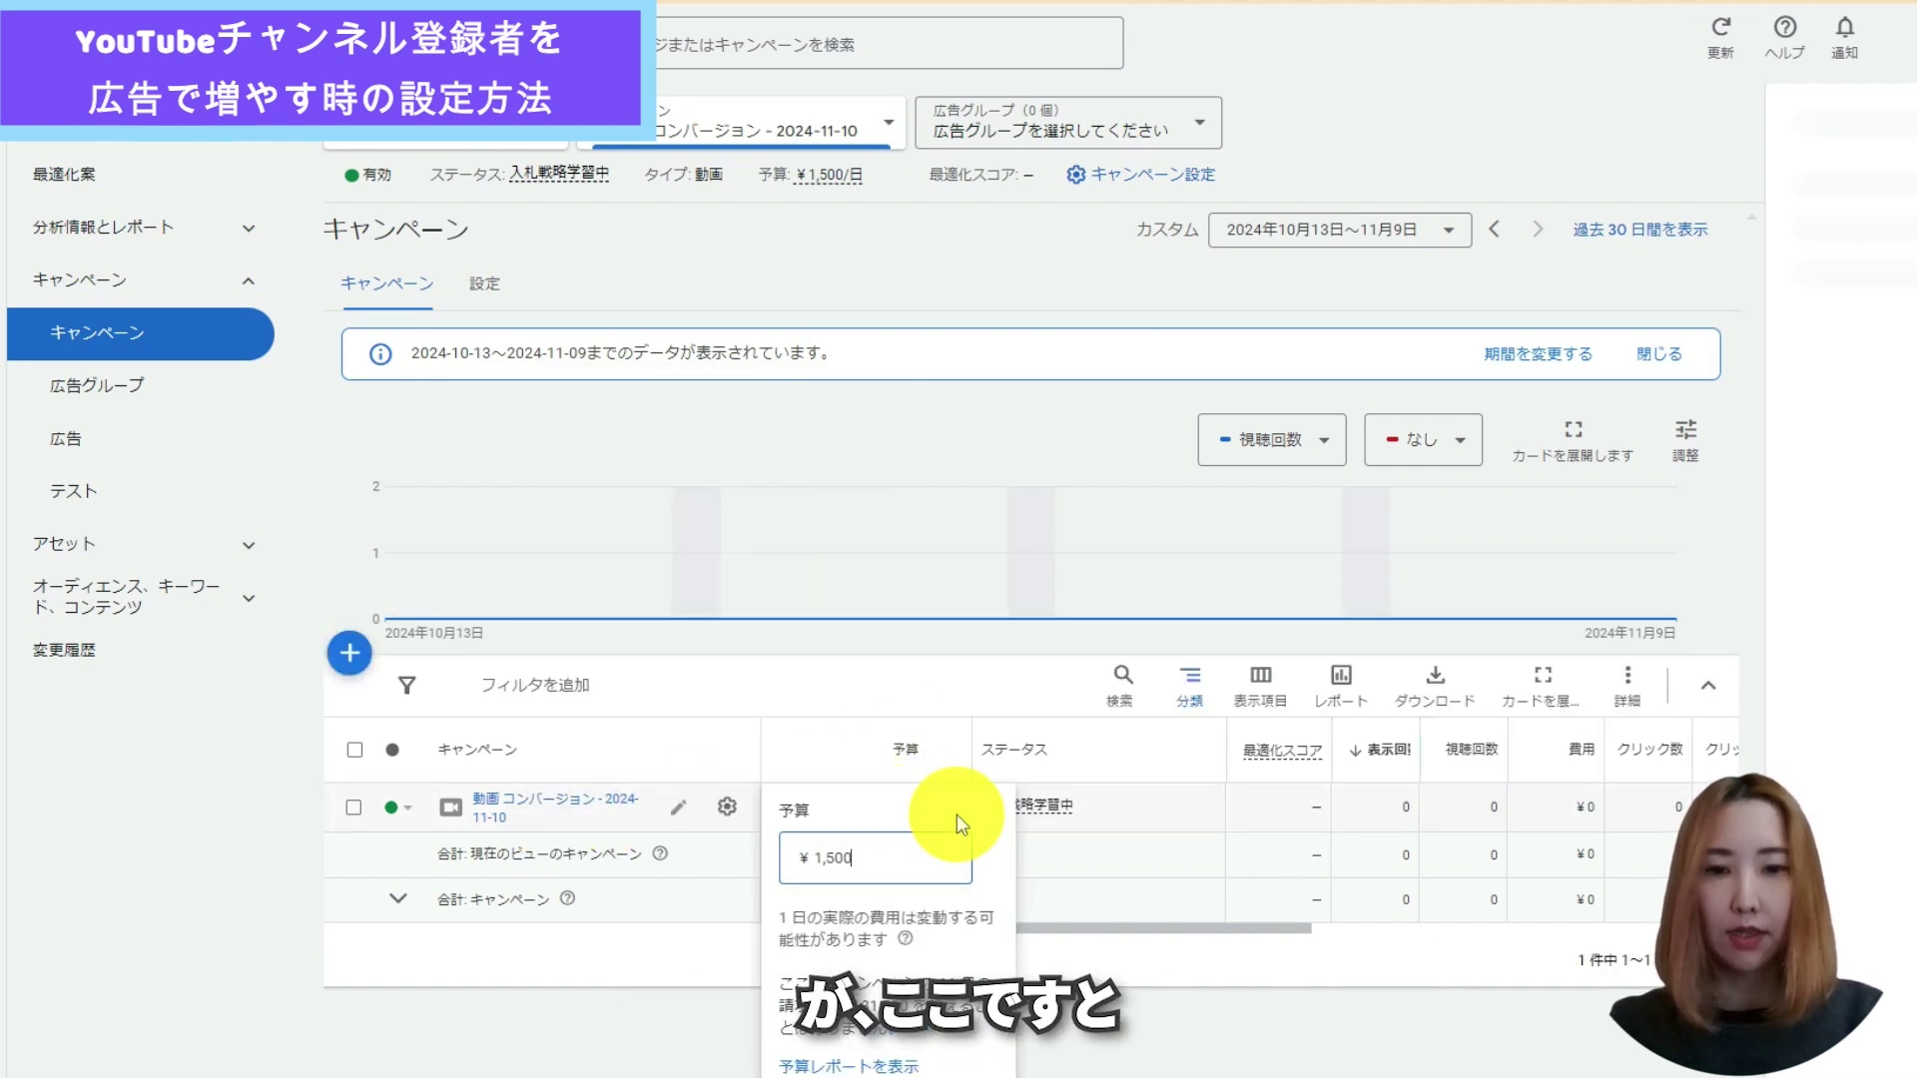
pyautogui.press('BackSpace')
pyautogui.press('BackSpace')
pyautogui.press('BackSpace')
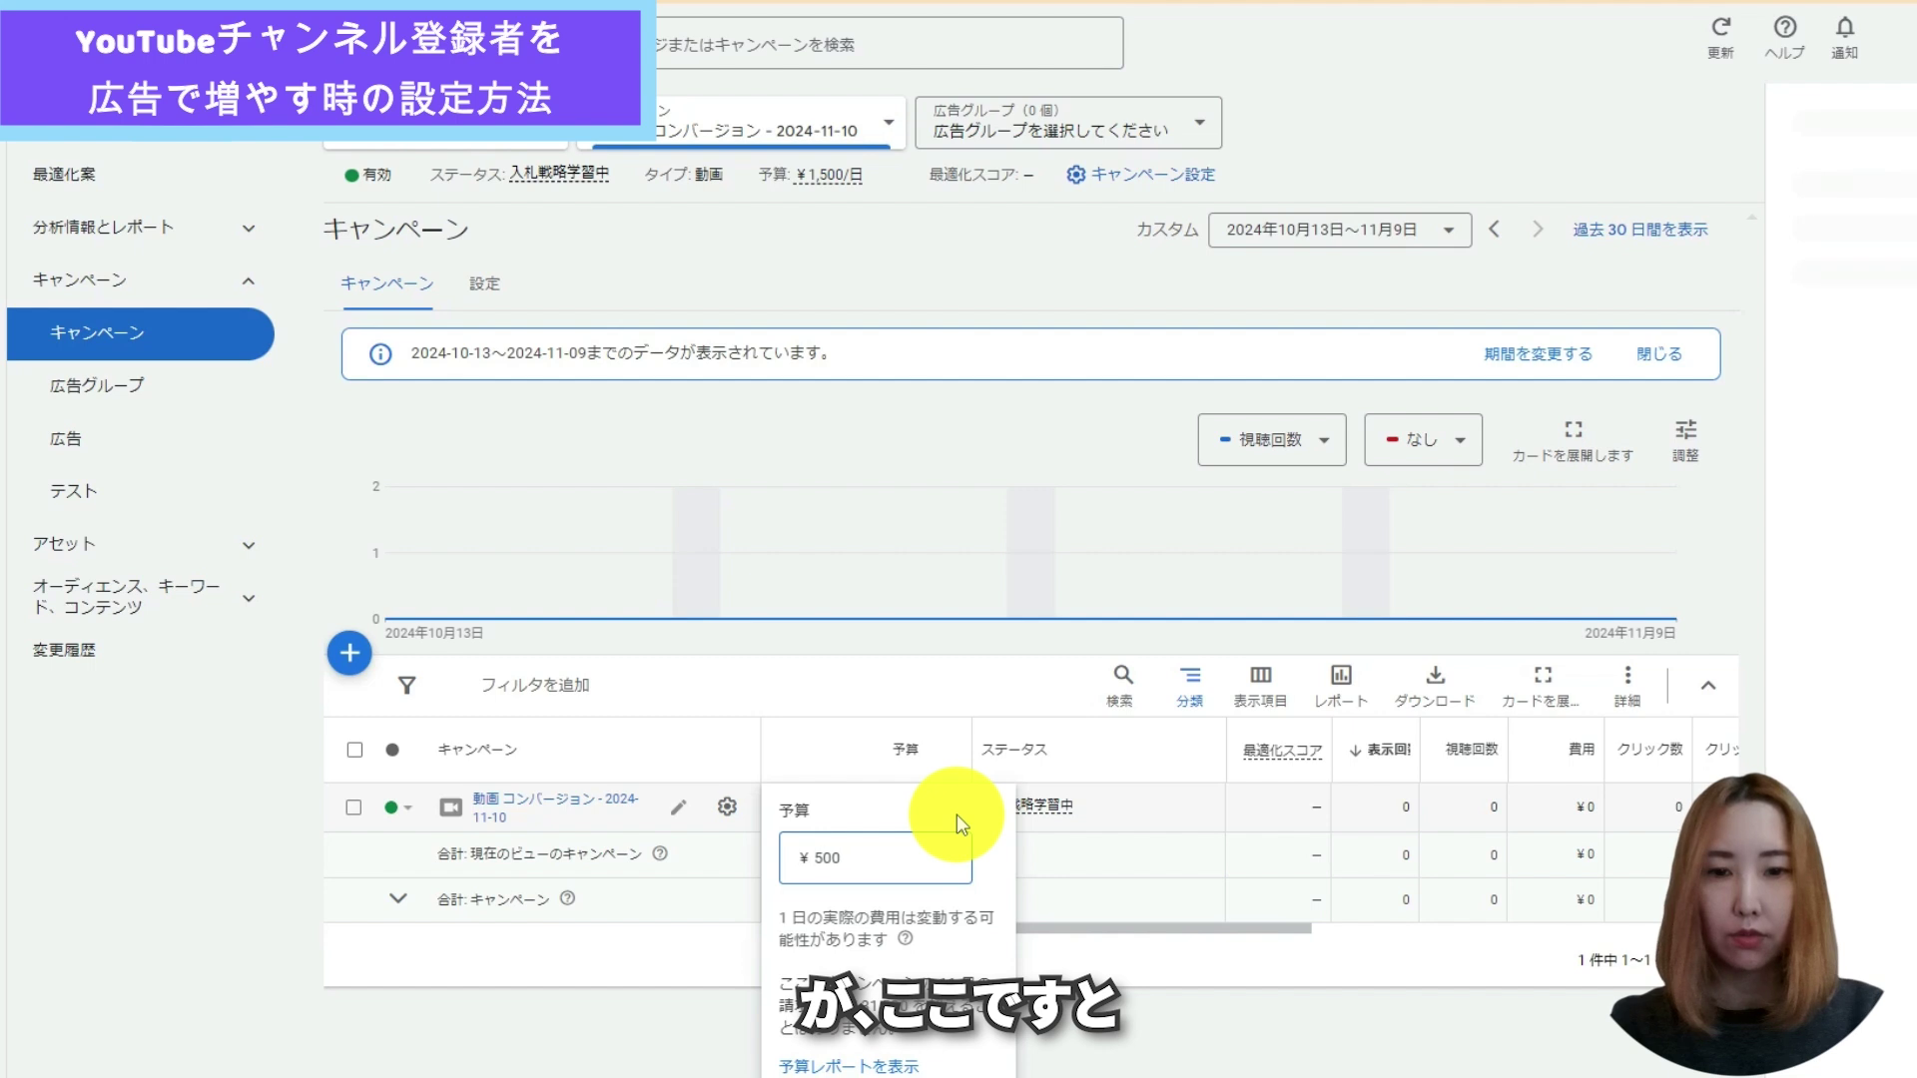
pyautogui.write('5')
pyautogui.click(947, 1074)
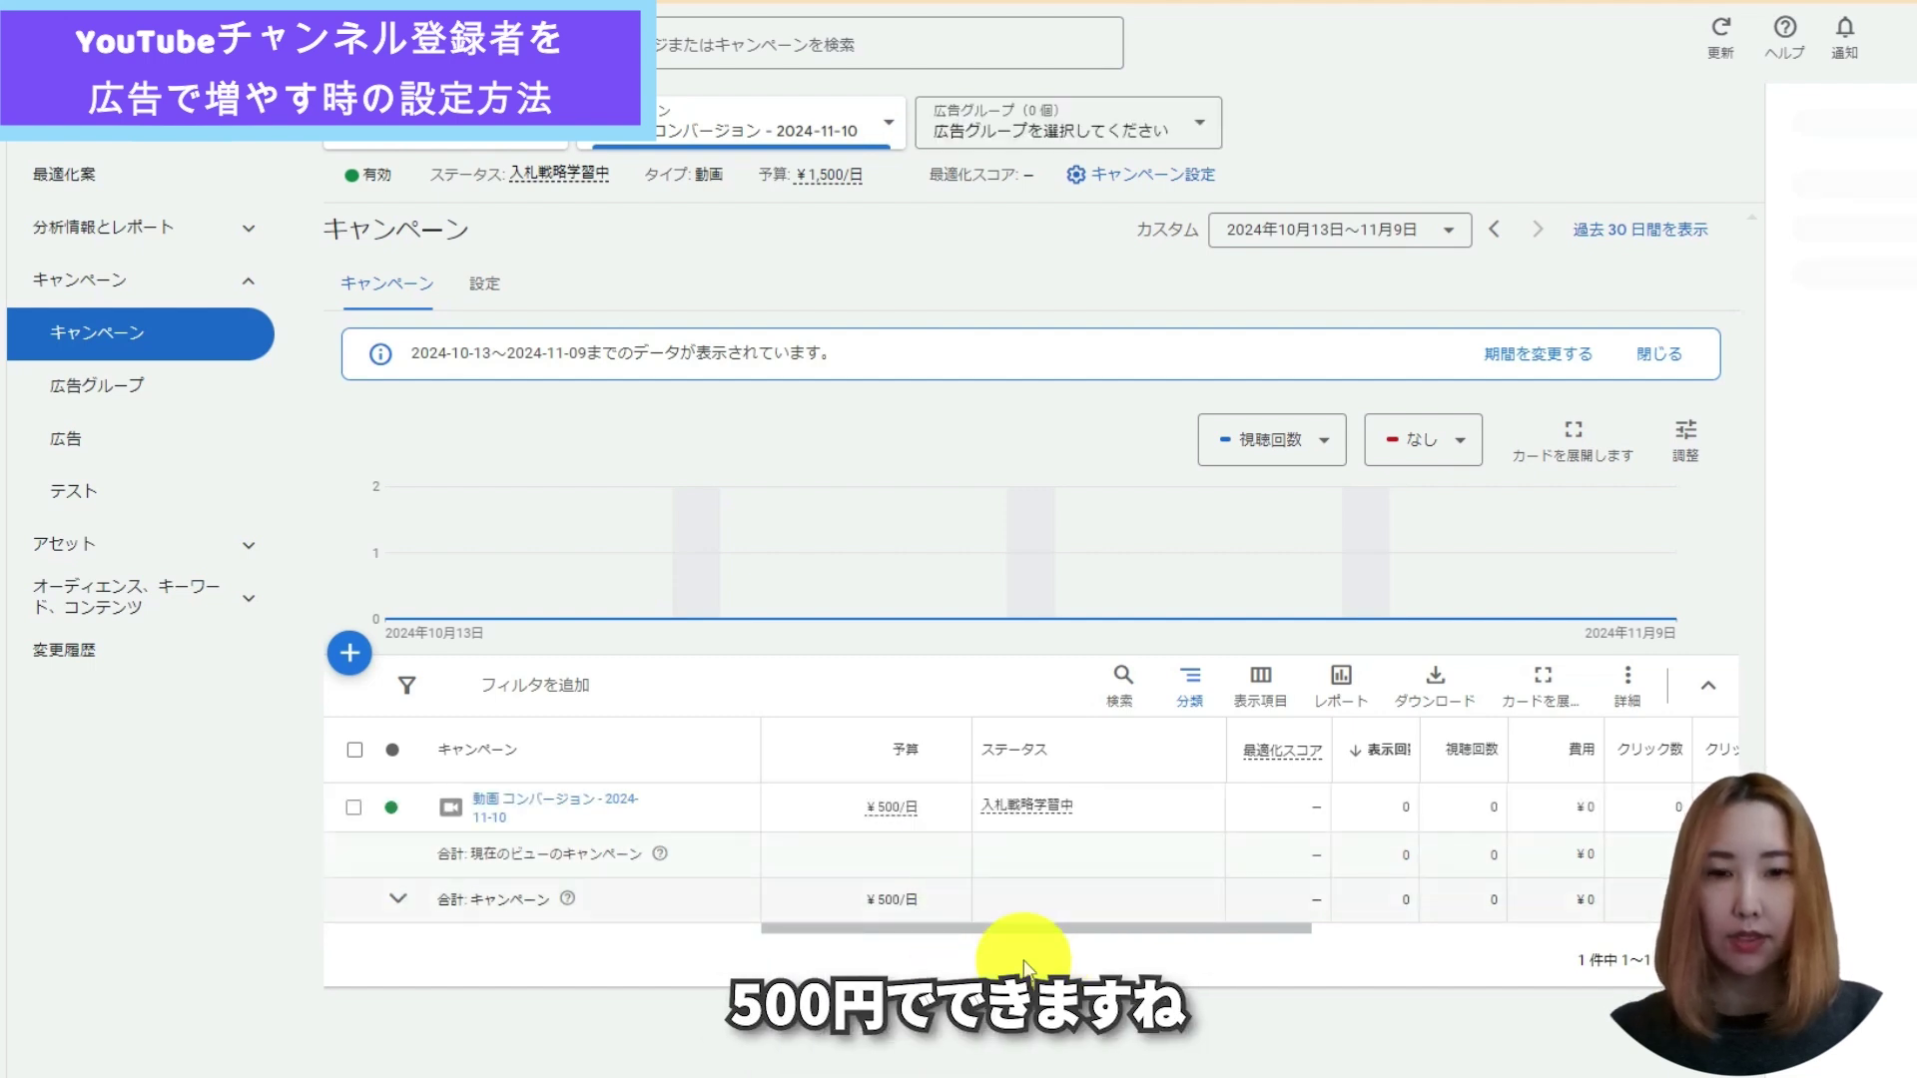
# - Lower the campaign's daily budget to ¥100 in the campaign list and save it
pyautogui.click(950, 807)
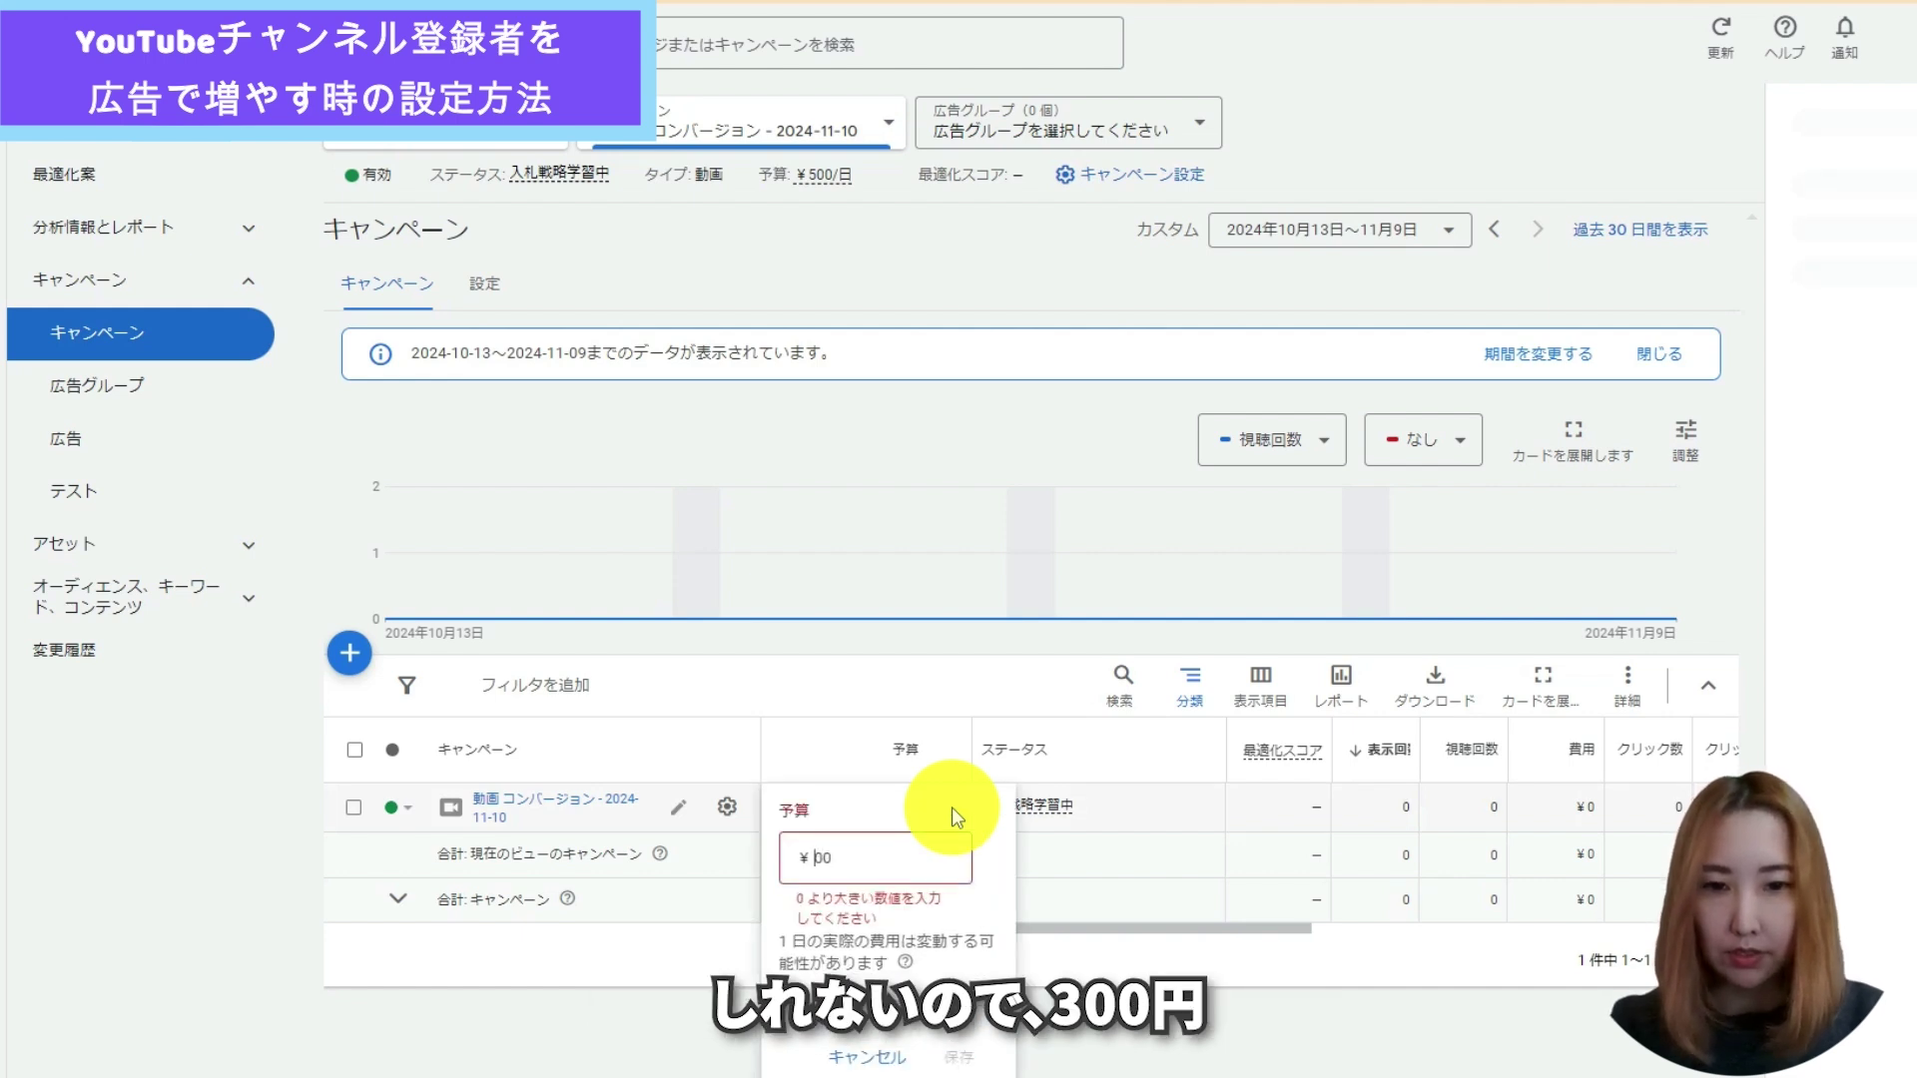
pyautogui.press('BackSpace')
pyautogui.write('3')
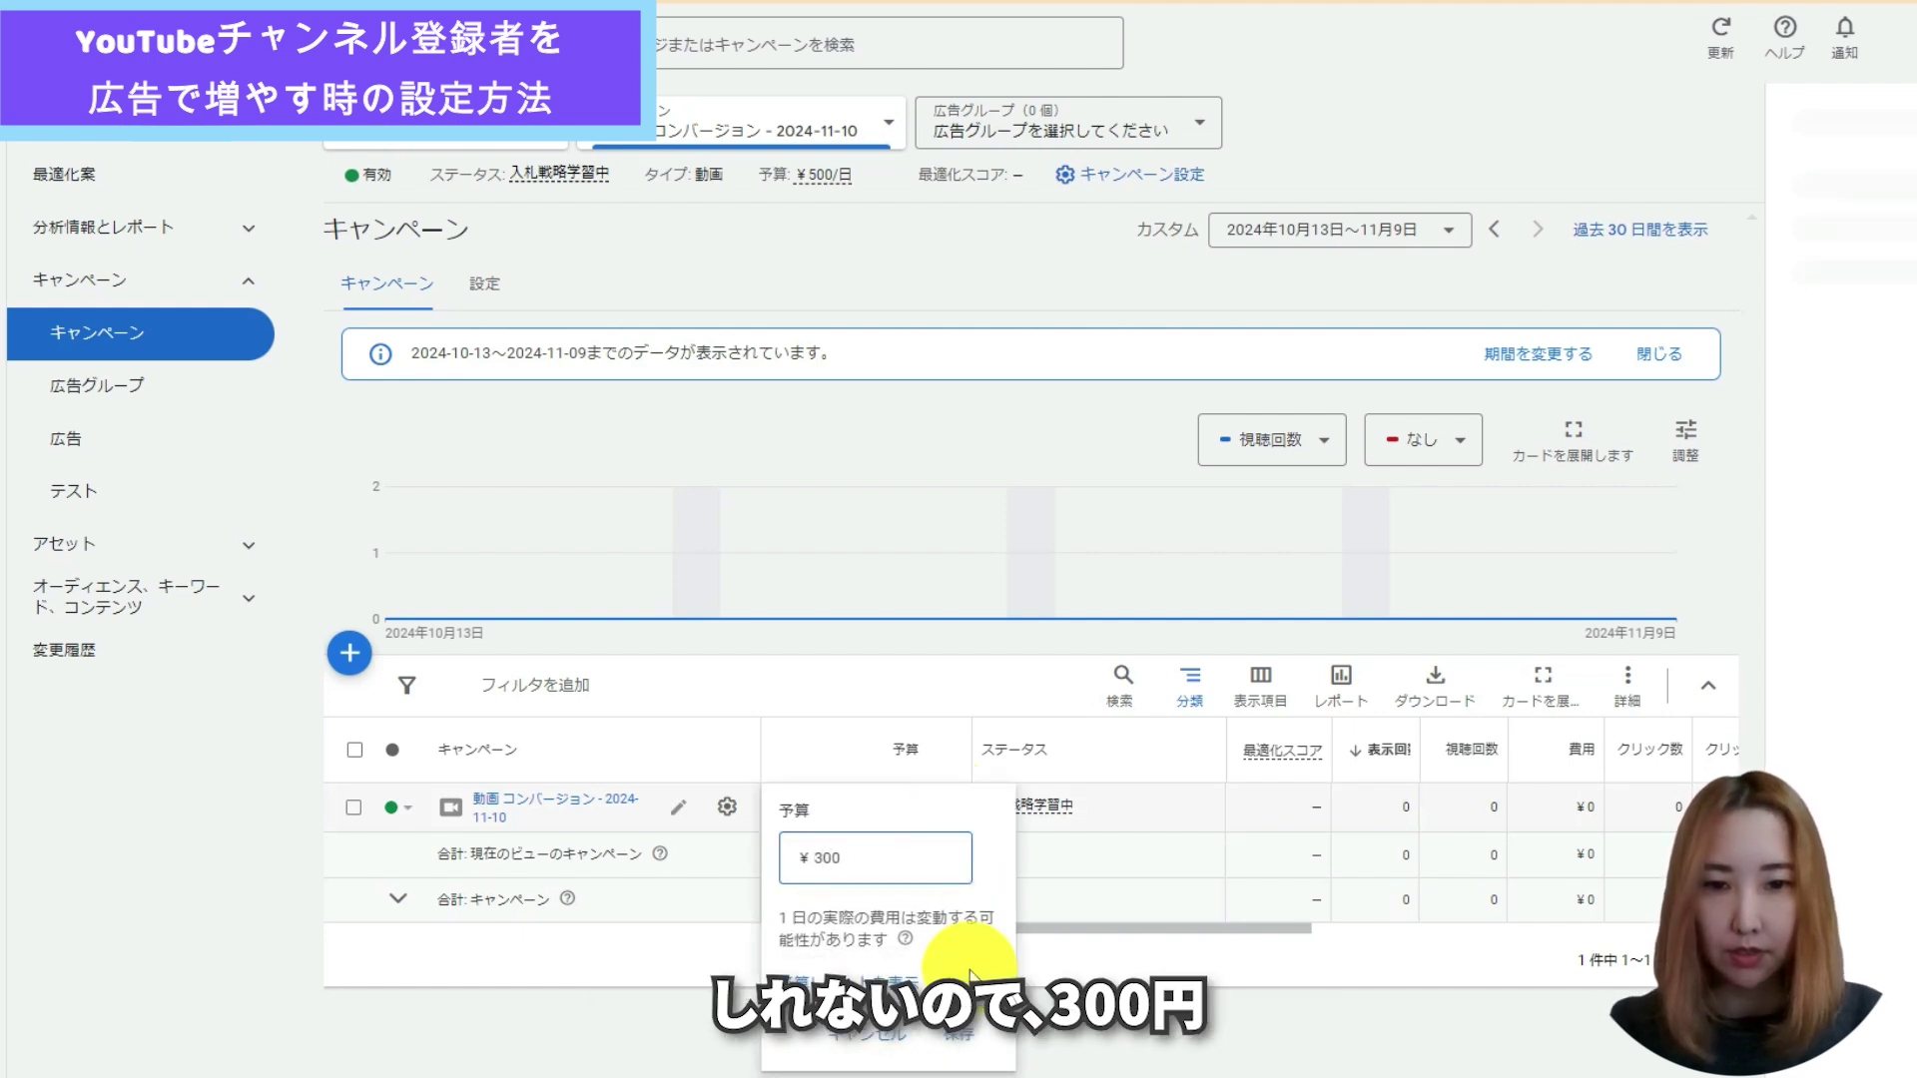
pyautogui.press('BackSpace')
pyautogui.write('1')
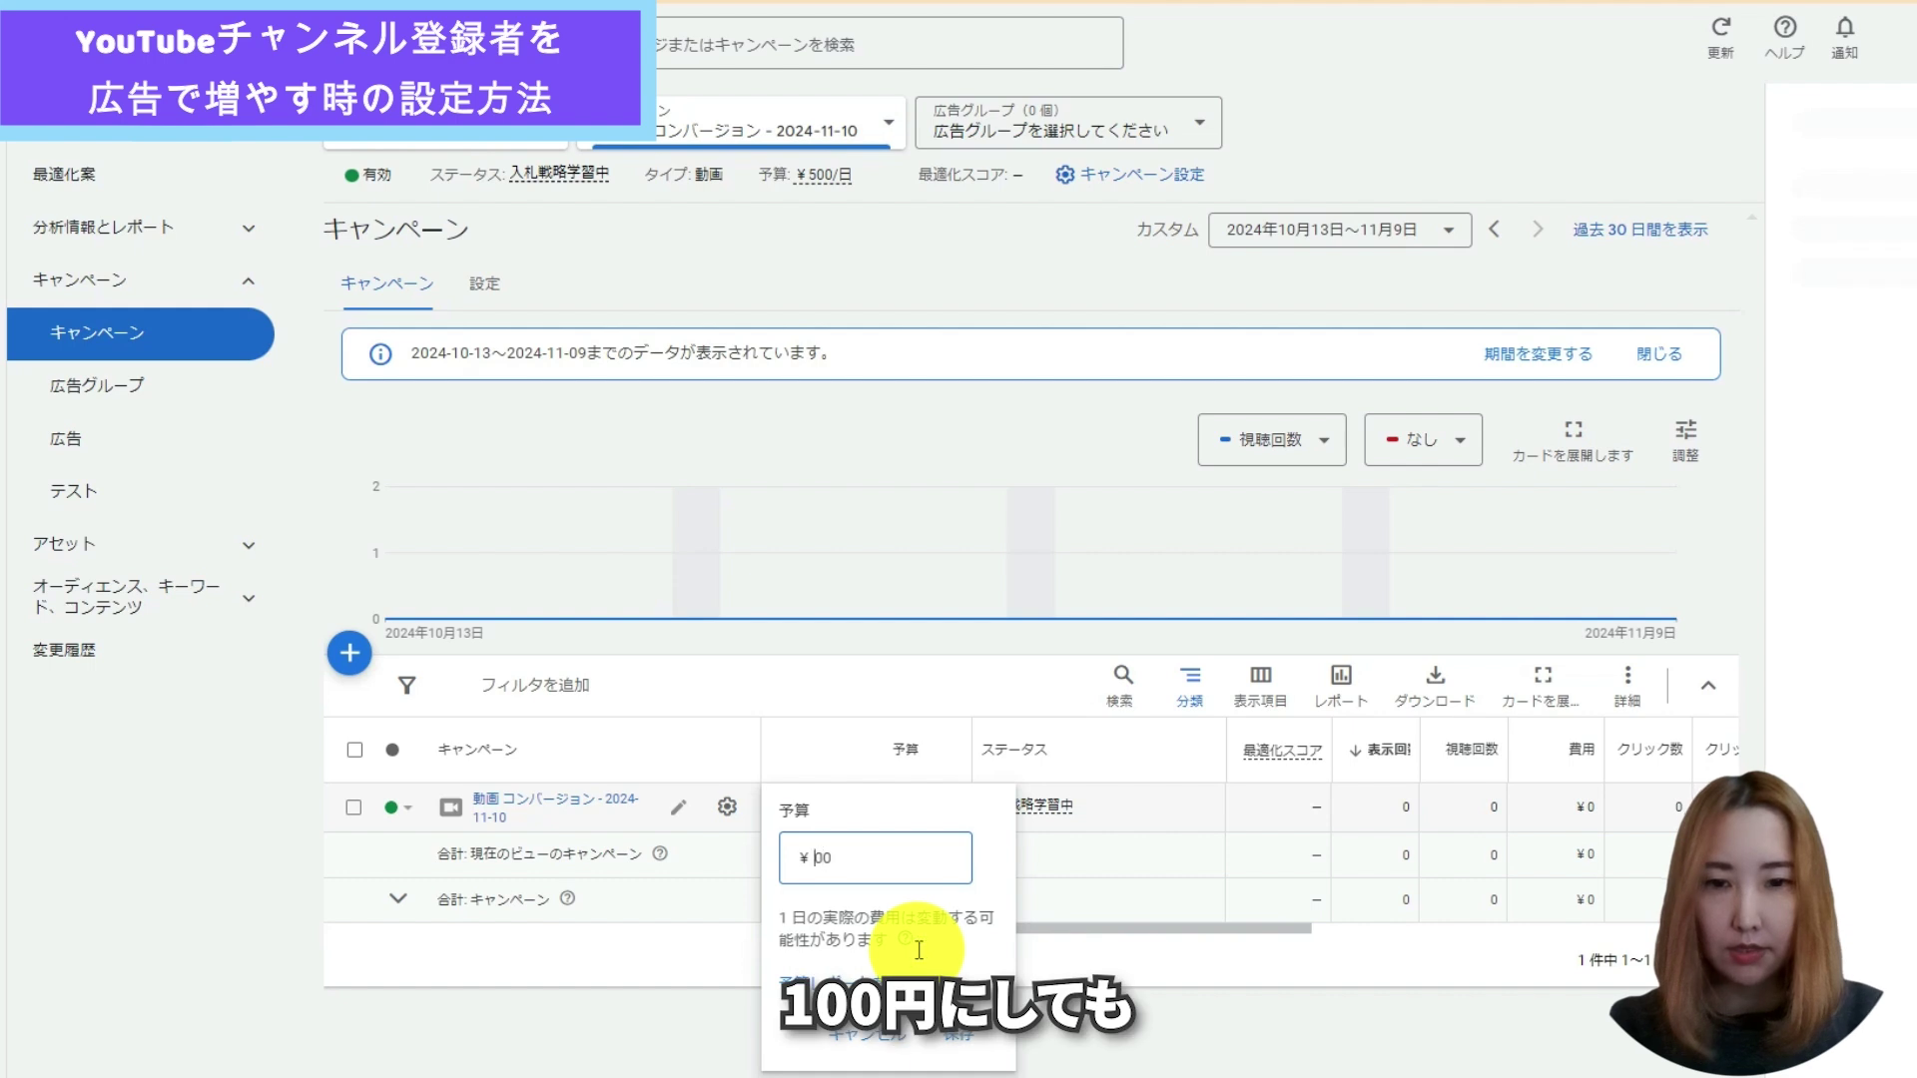
pyautogui.click(981, 1048)
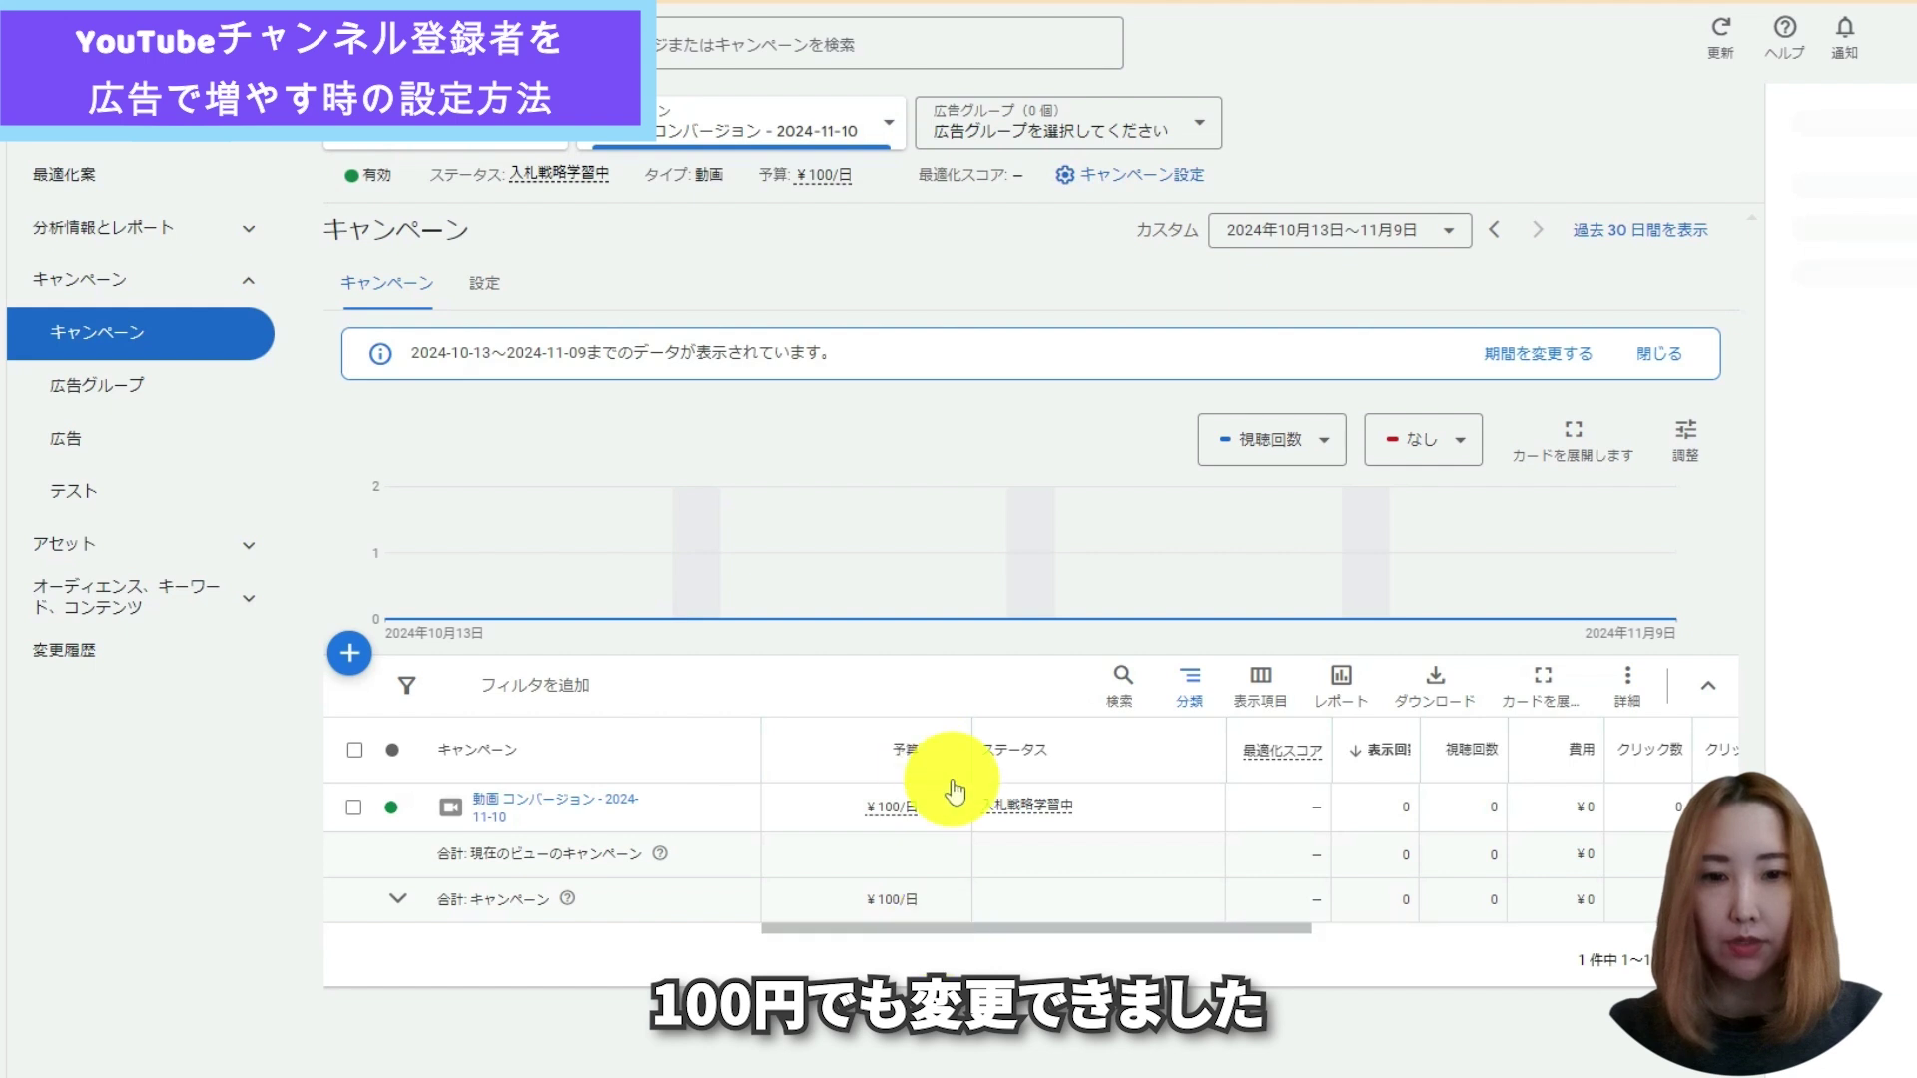
# - Set the campaign's daily budget back to ¥500 and save it
pyautogui.click(943, 819)
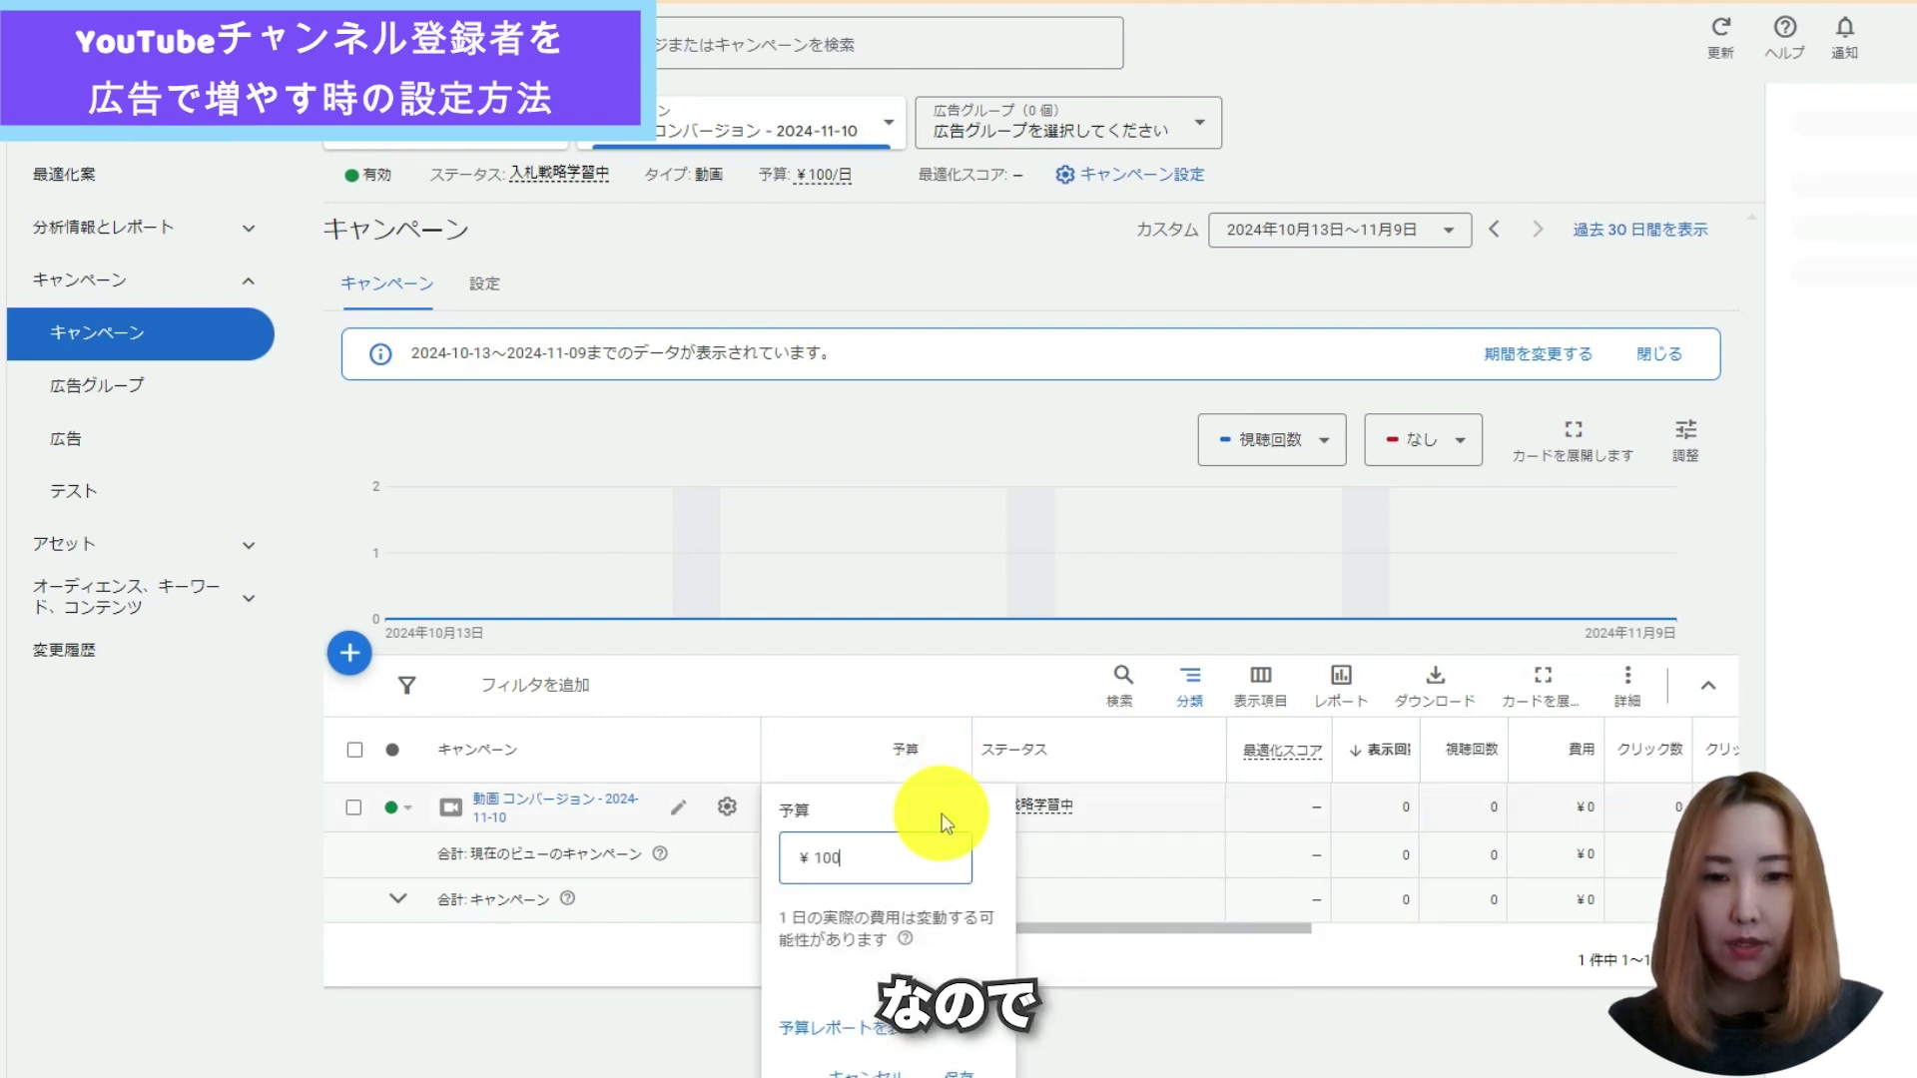
pyautogui.press('BackSpace')
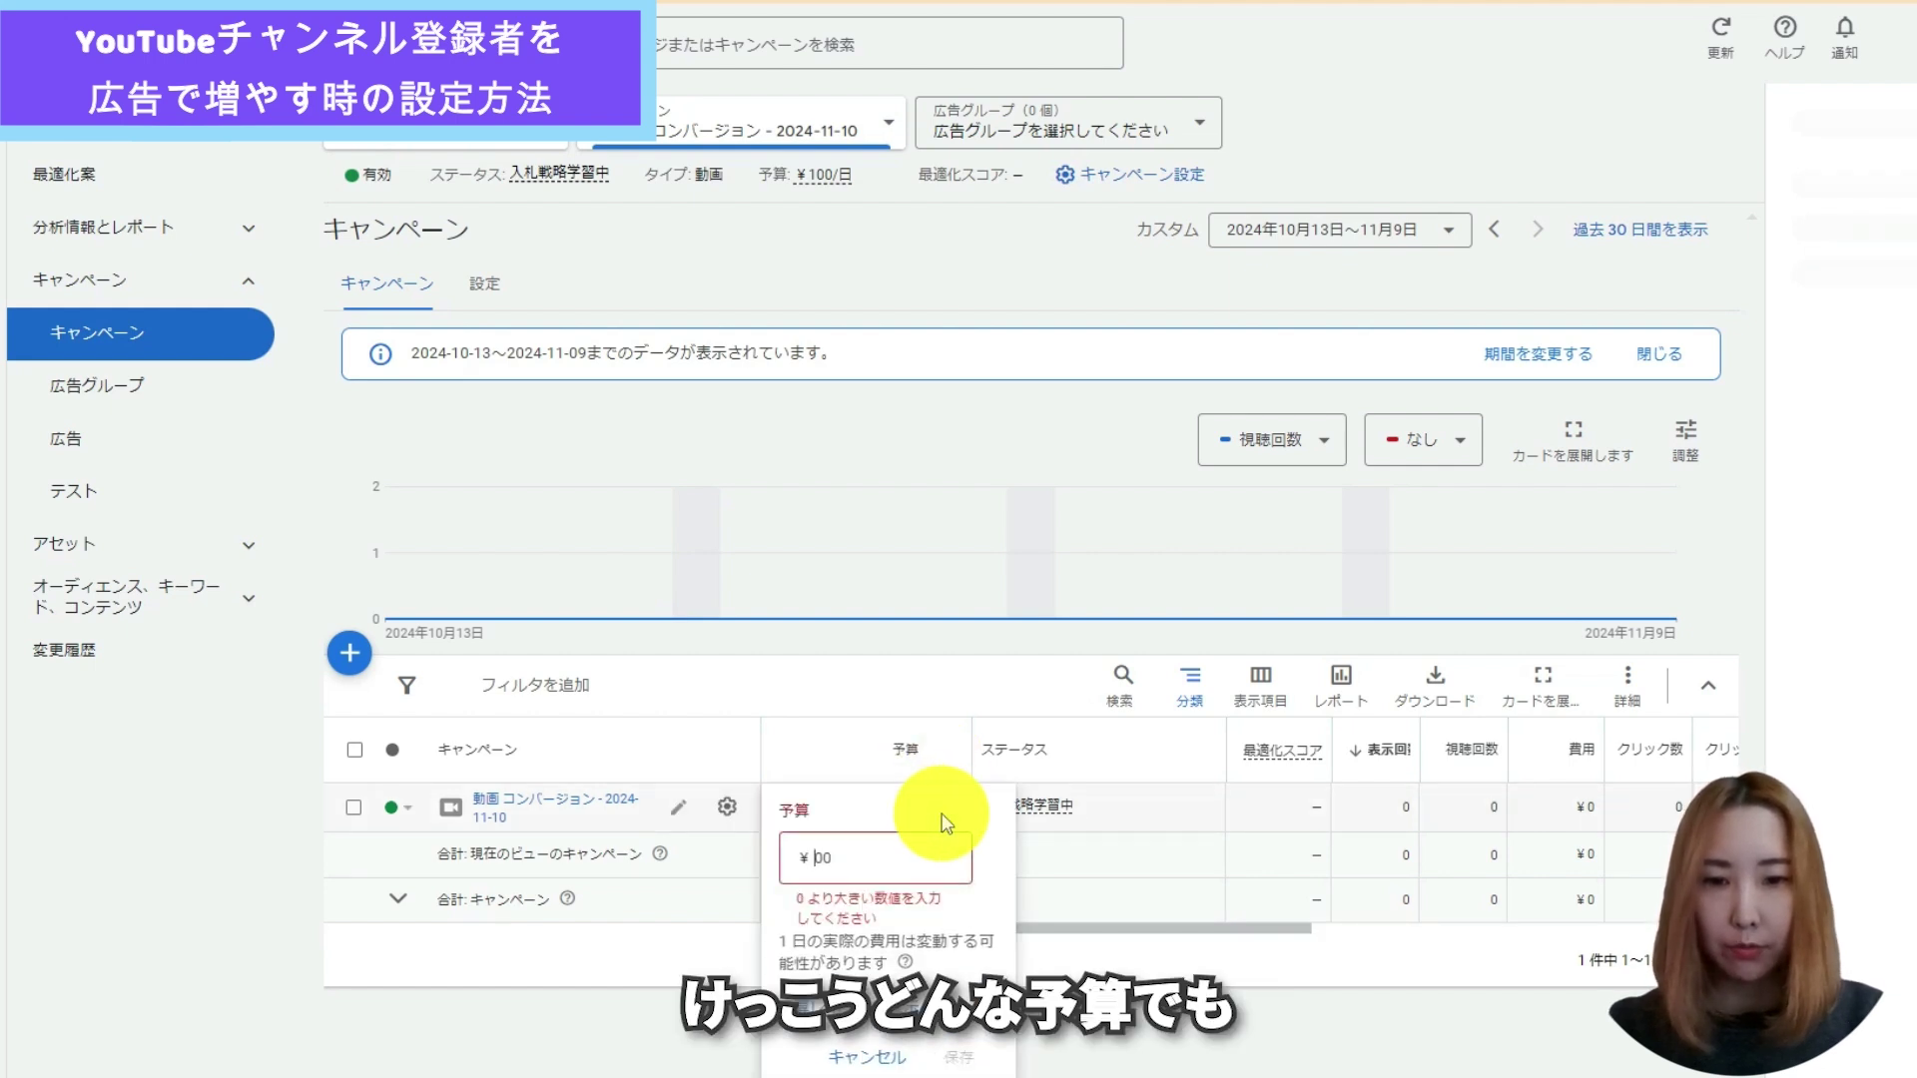
pyautogui.write('5')
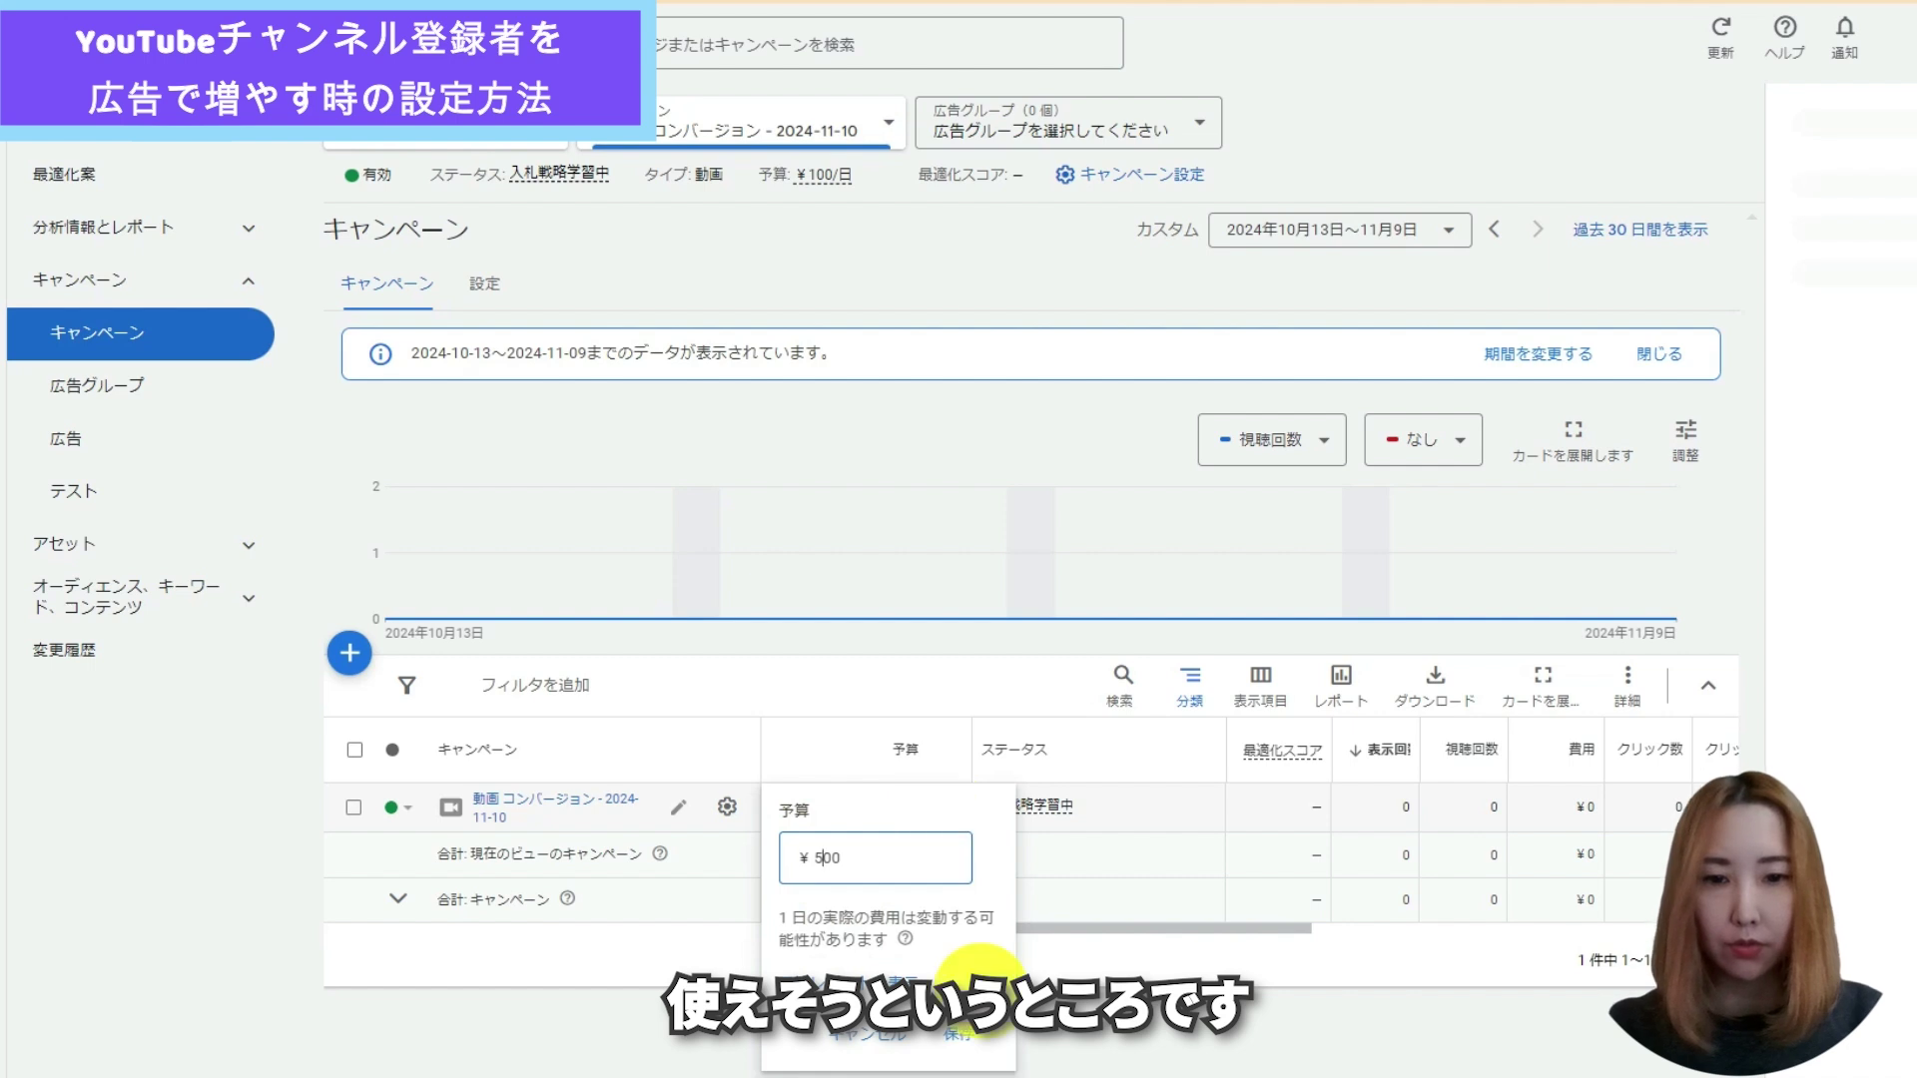
pyautogui.click(967, 1057)
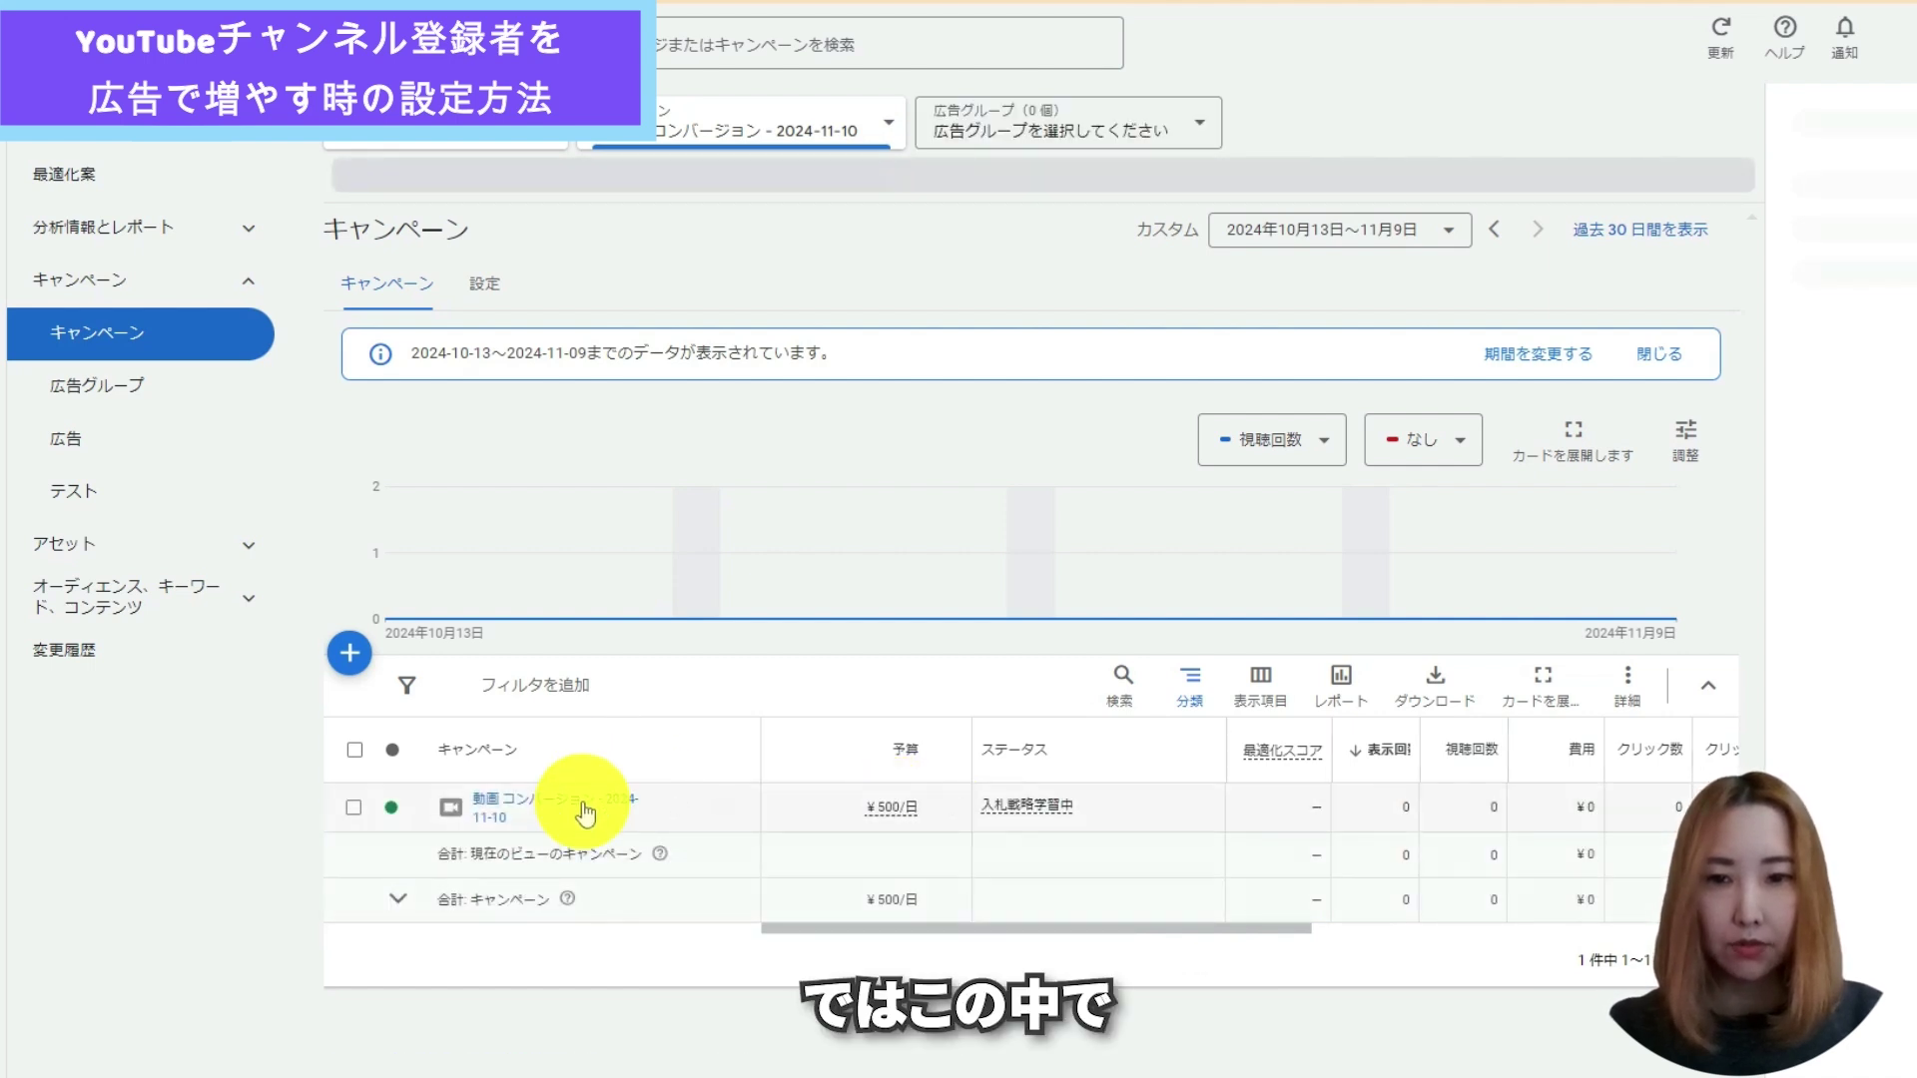
# - Start a new ad group in the 動画 コンバージョン campaign and begin its audience with a new カスタム セグメント
pyautogui.click(583, 804)
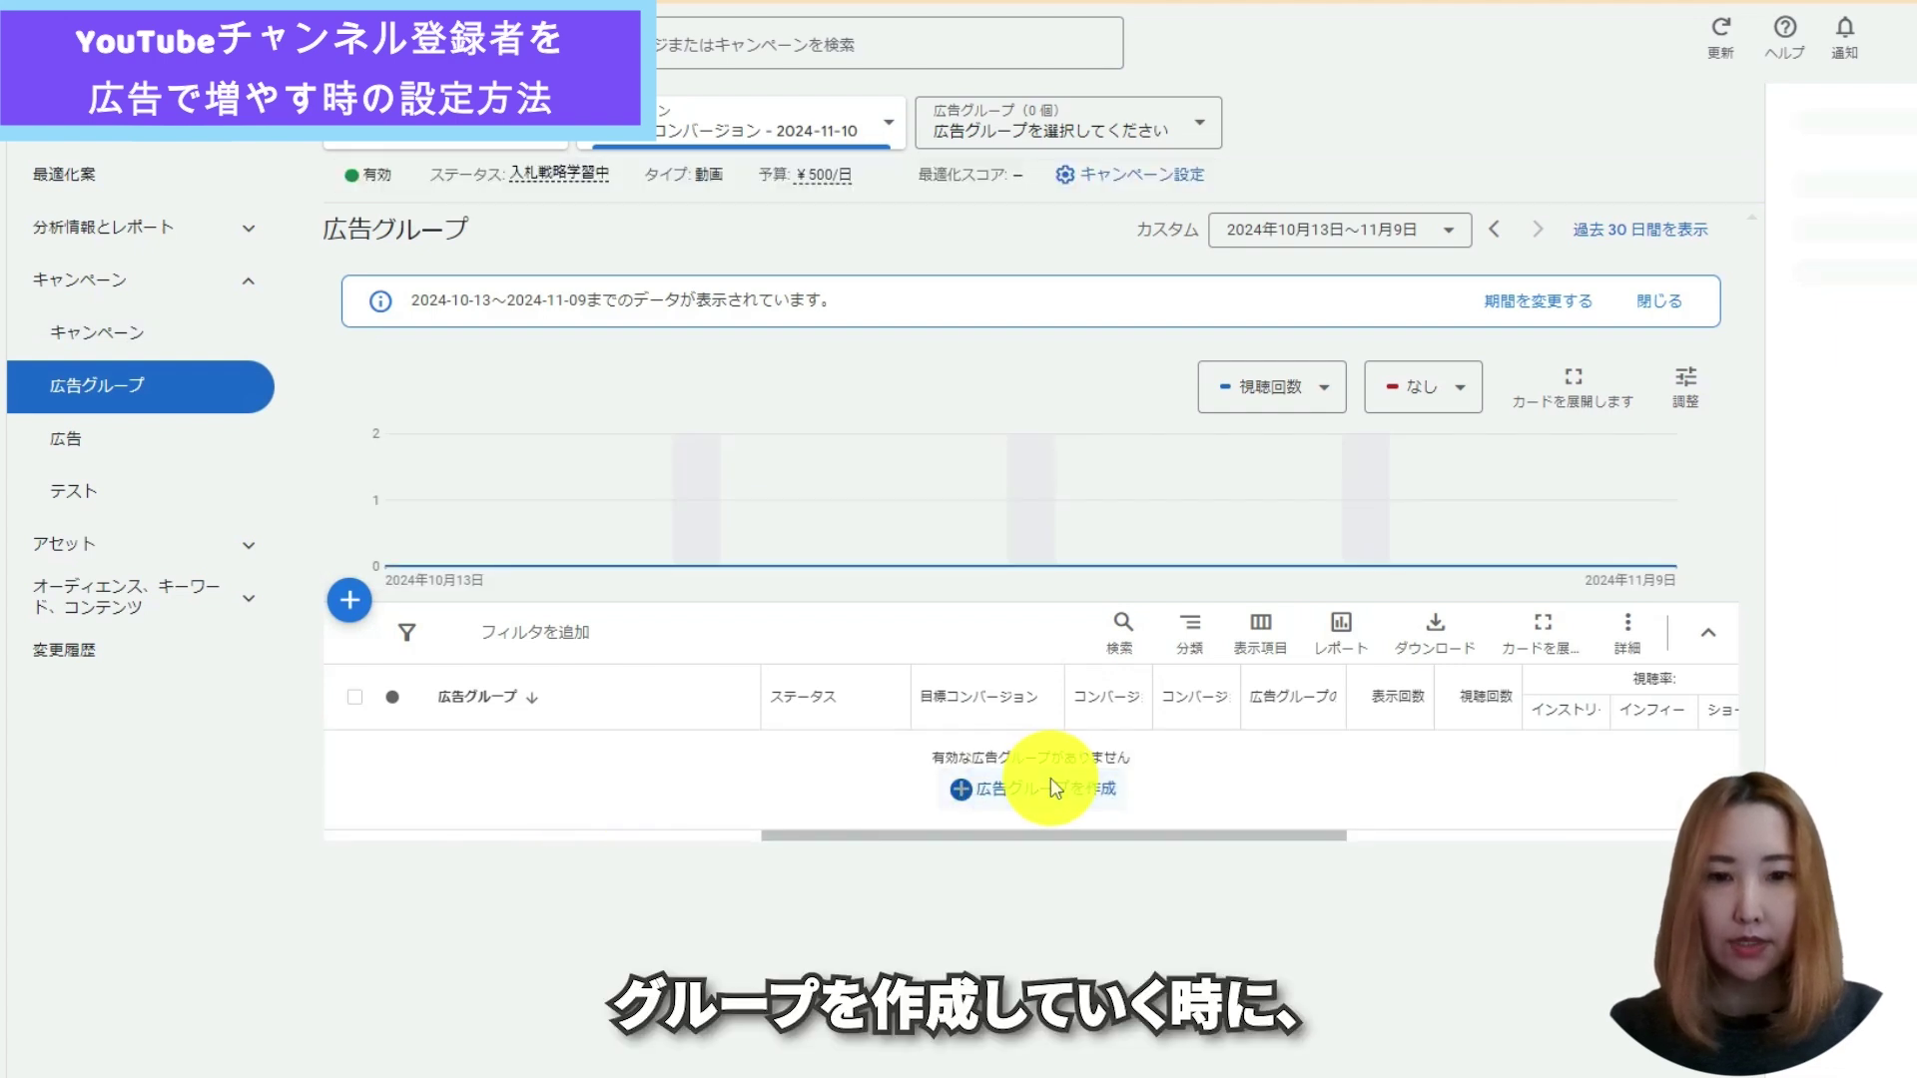
pyautogui.click(1051, 777)
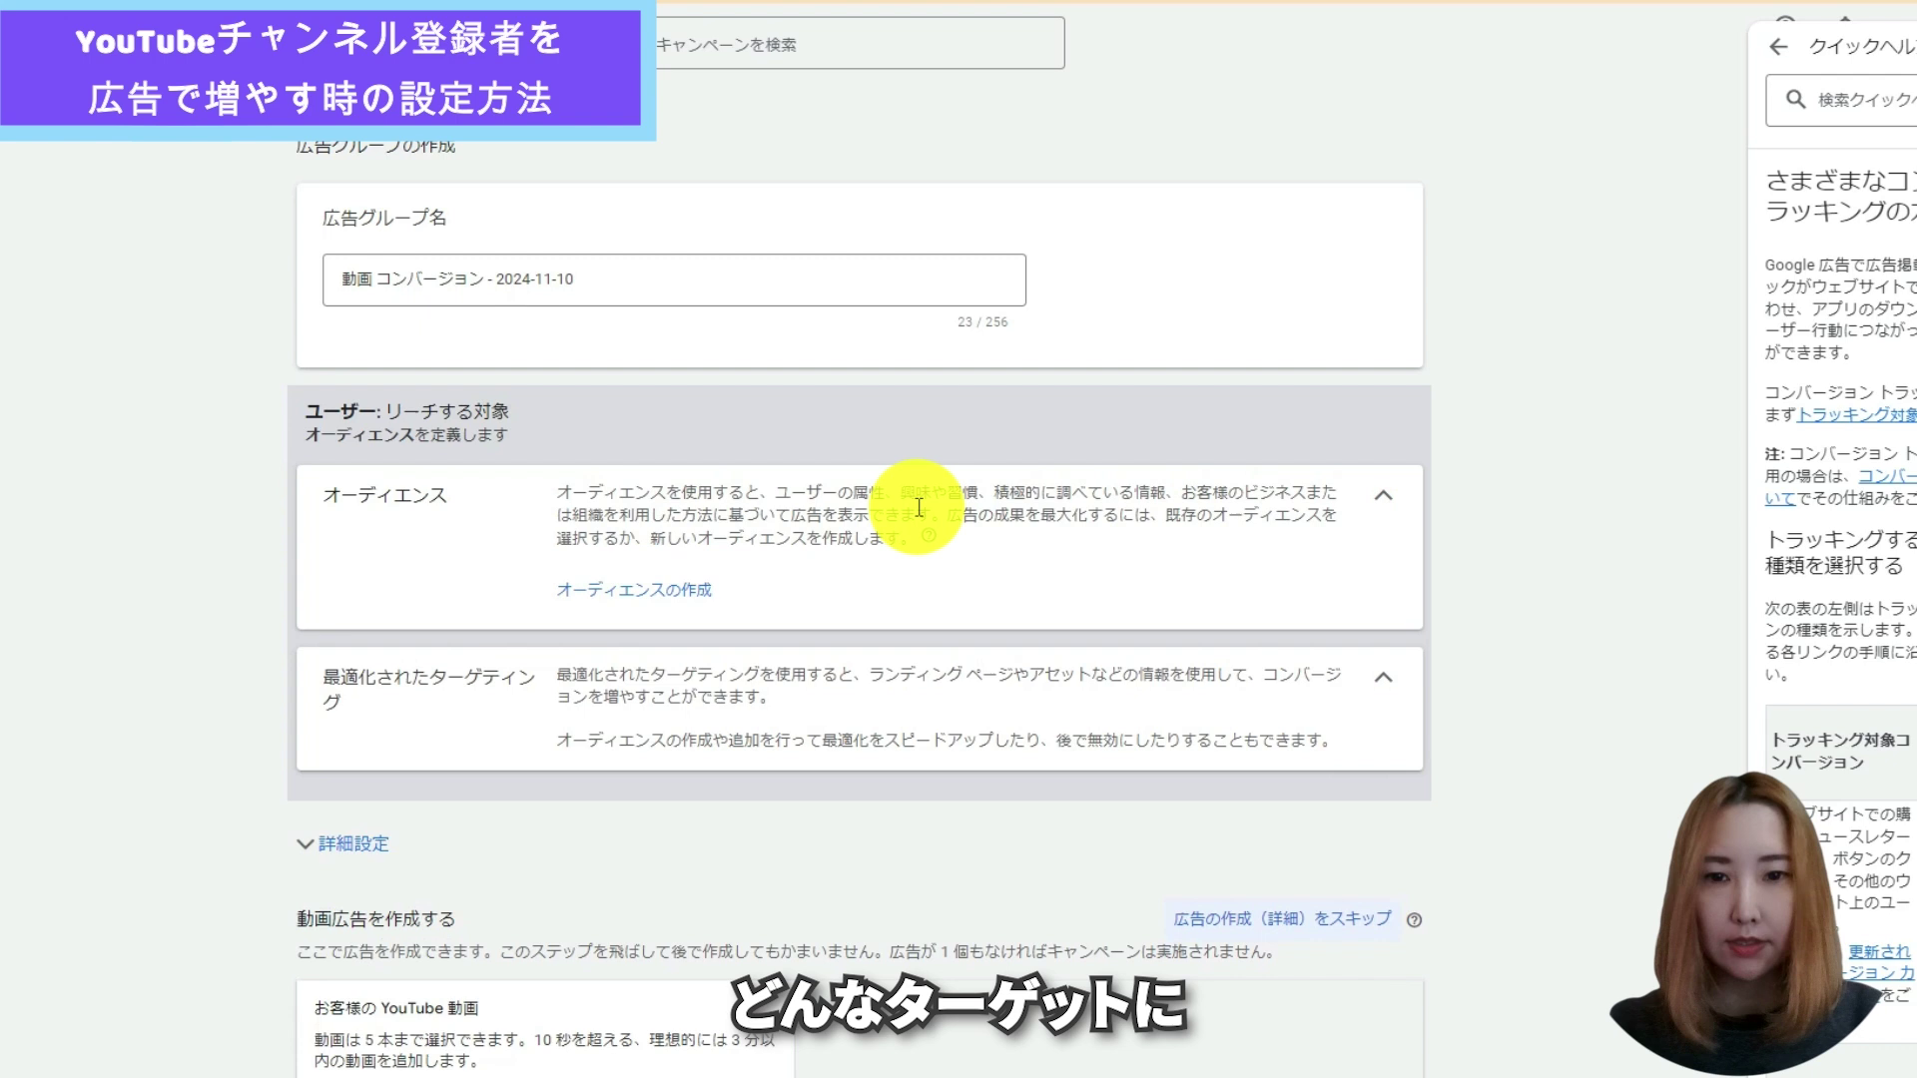
pyautogui.click(686, 590)
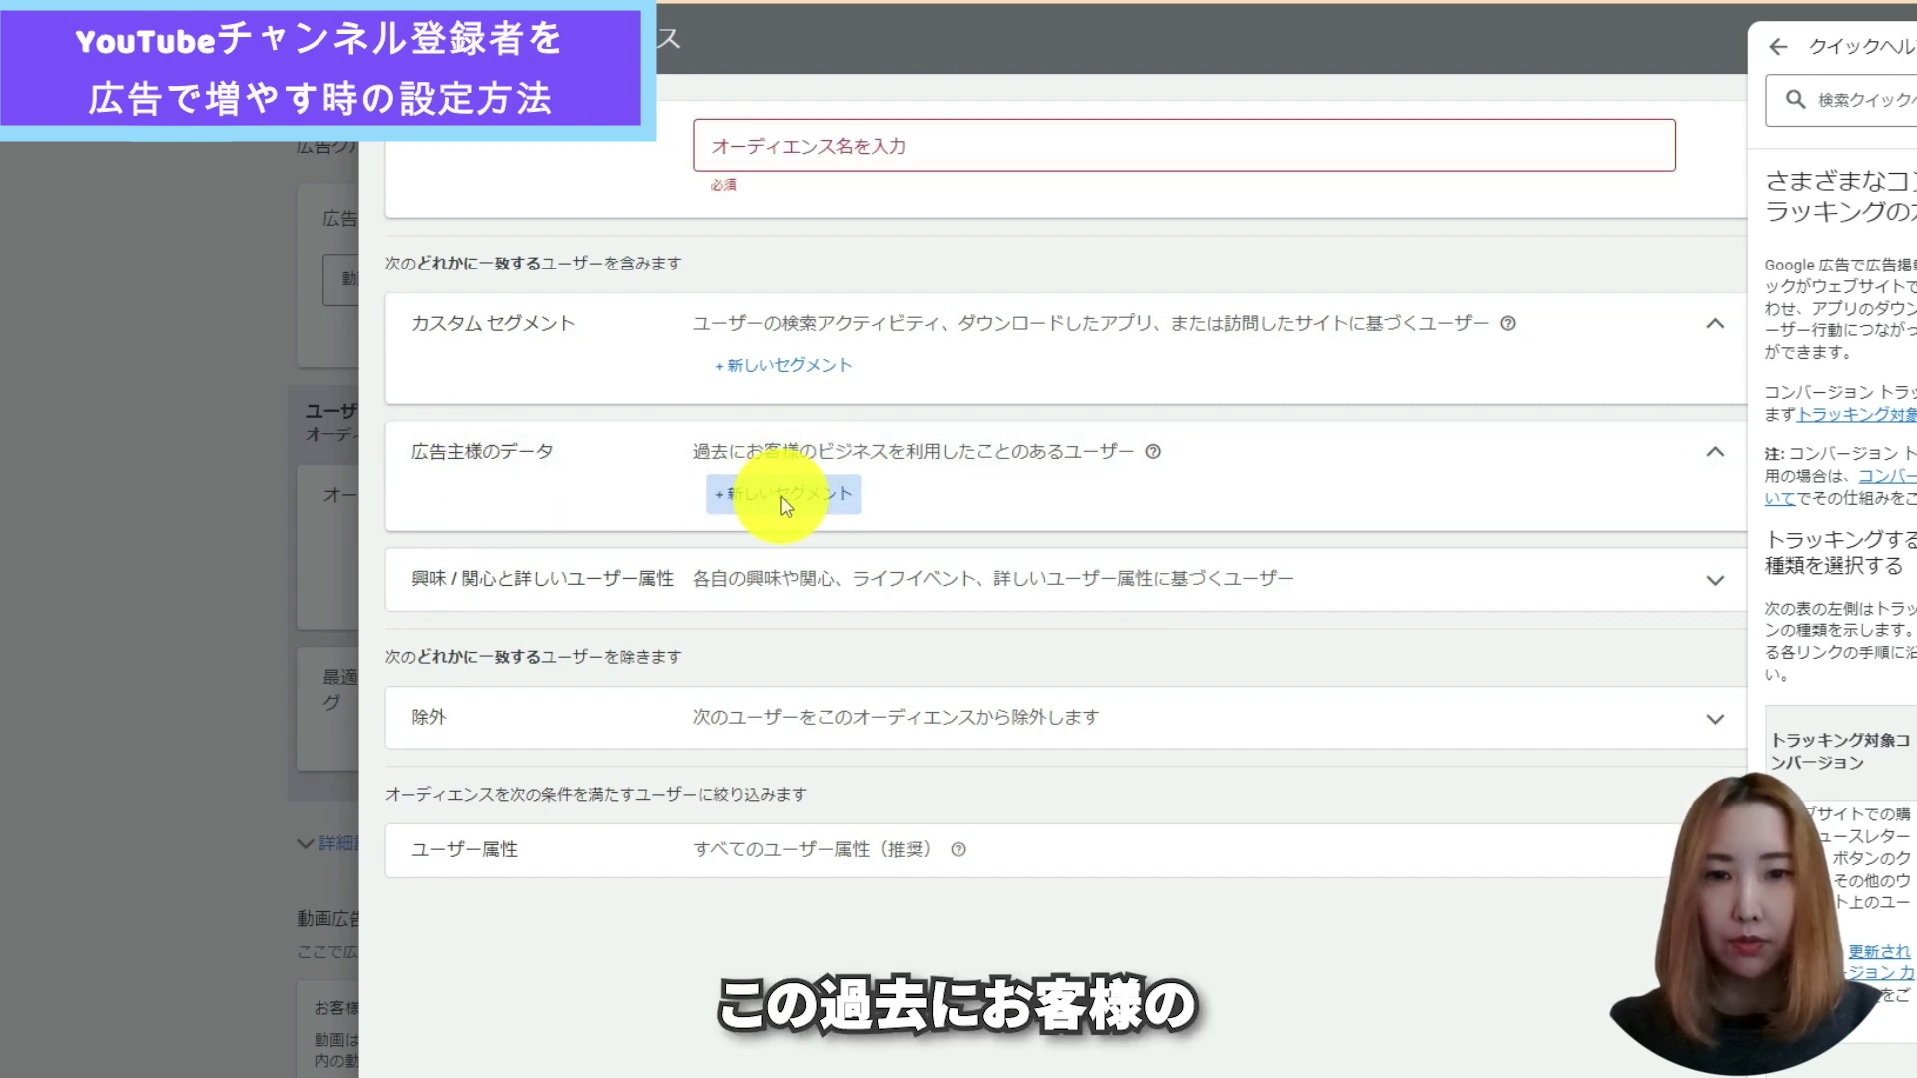
pyautogui.click(788, 493)
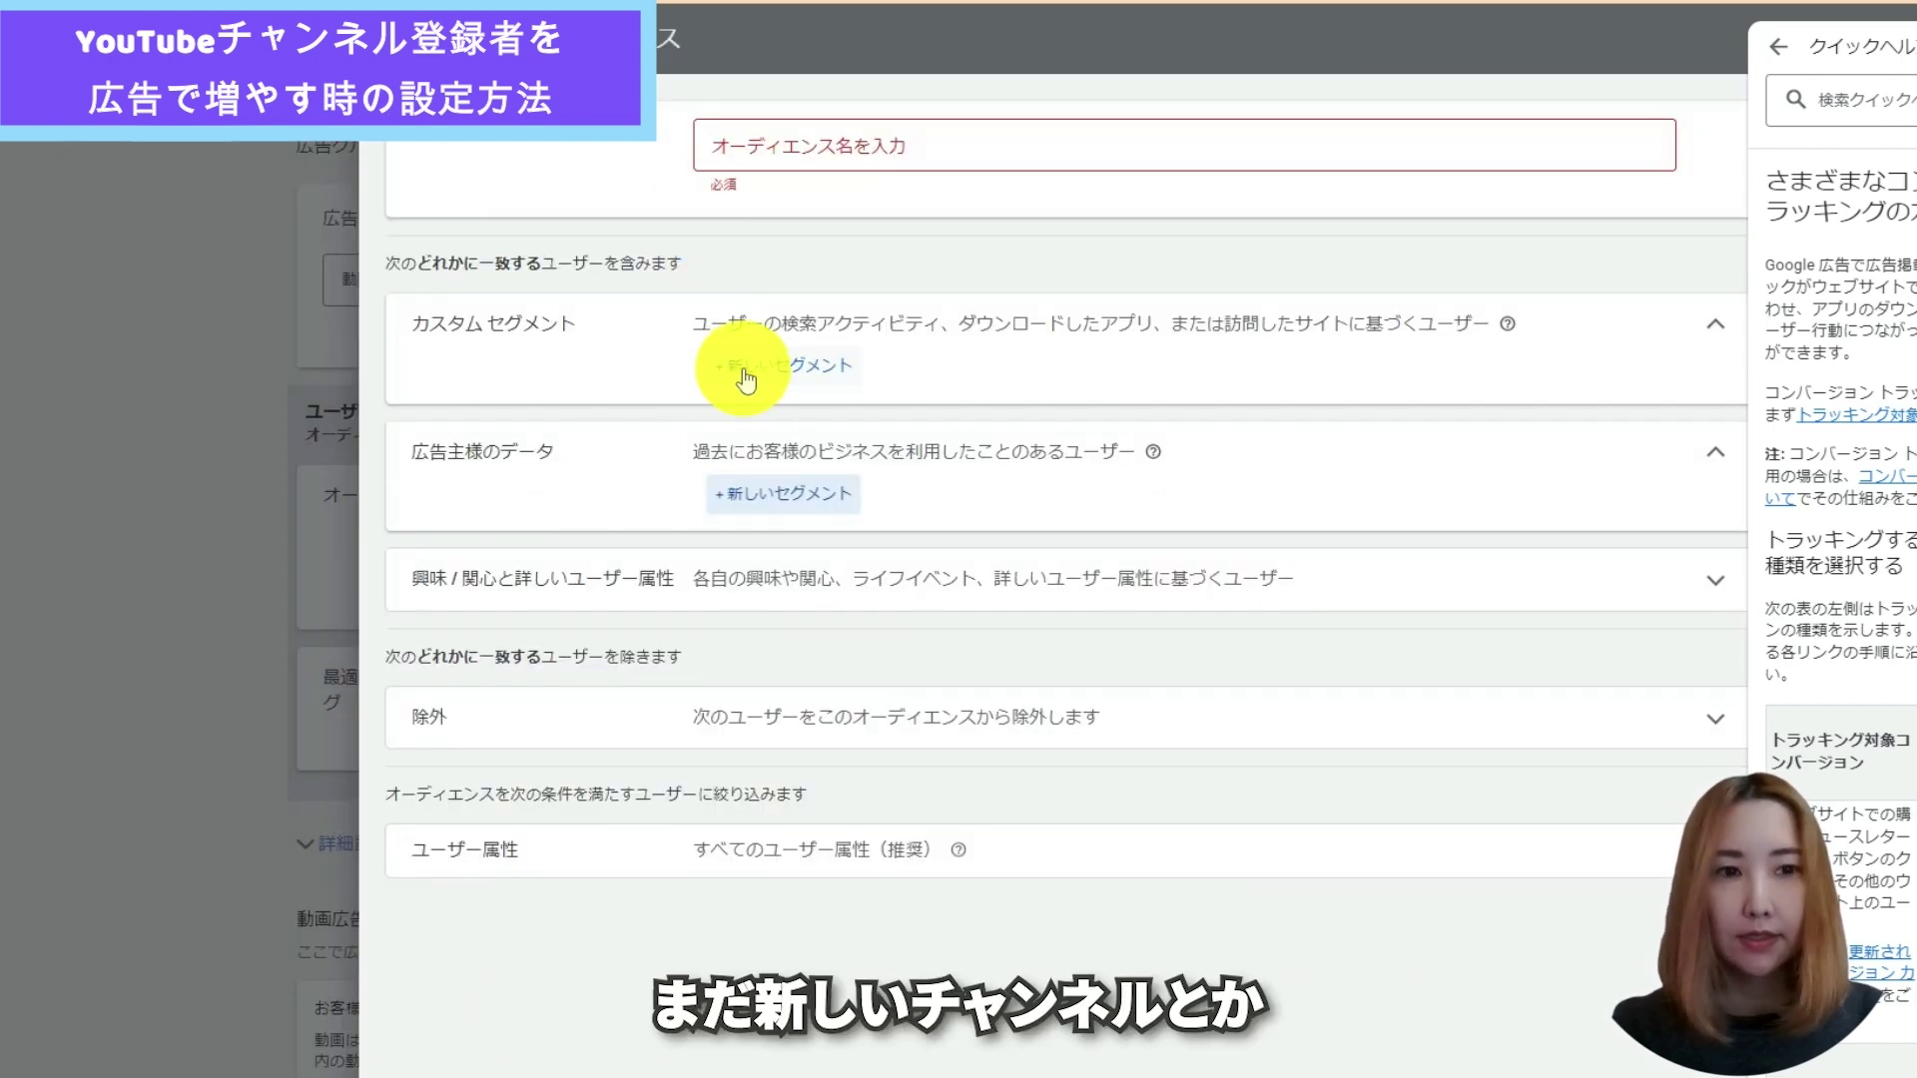
pyautogui.click(744, 380)
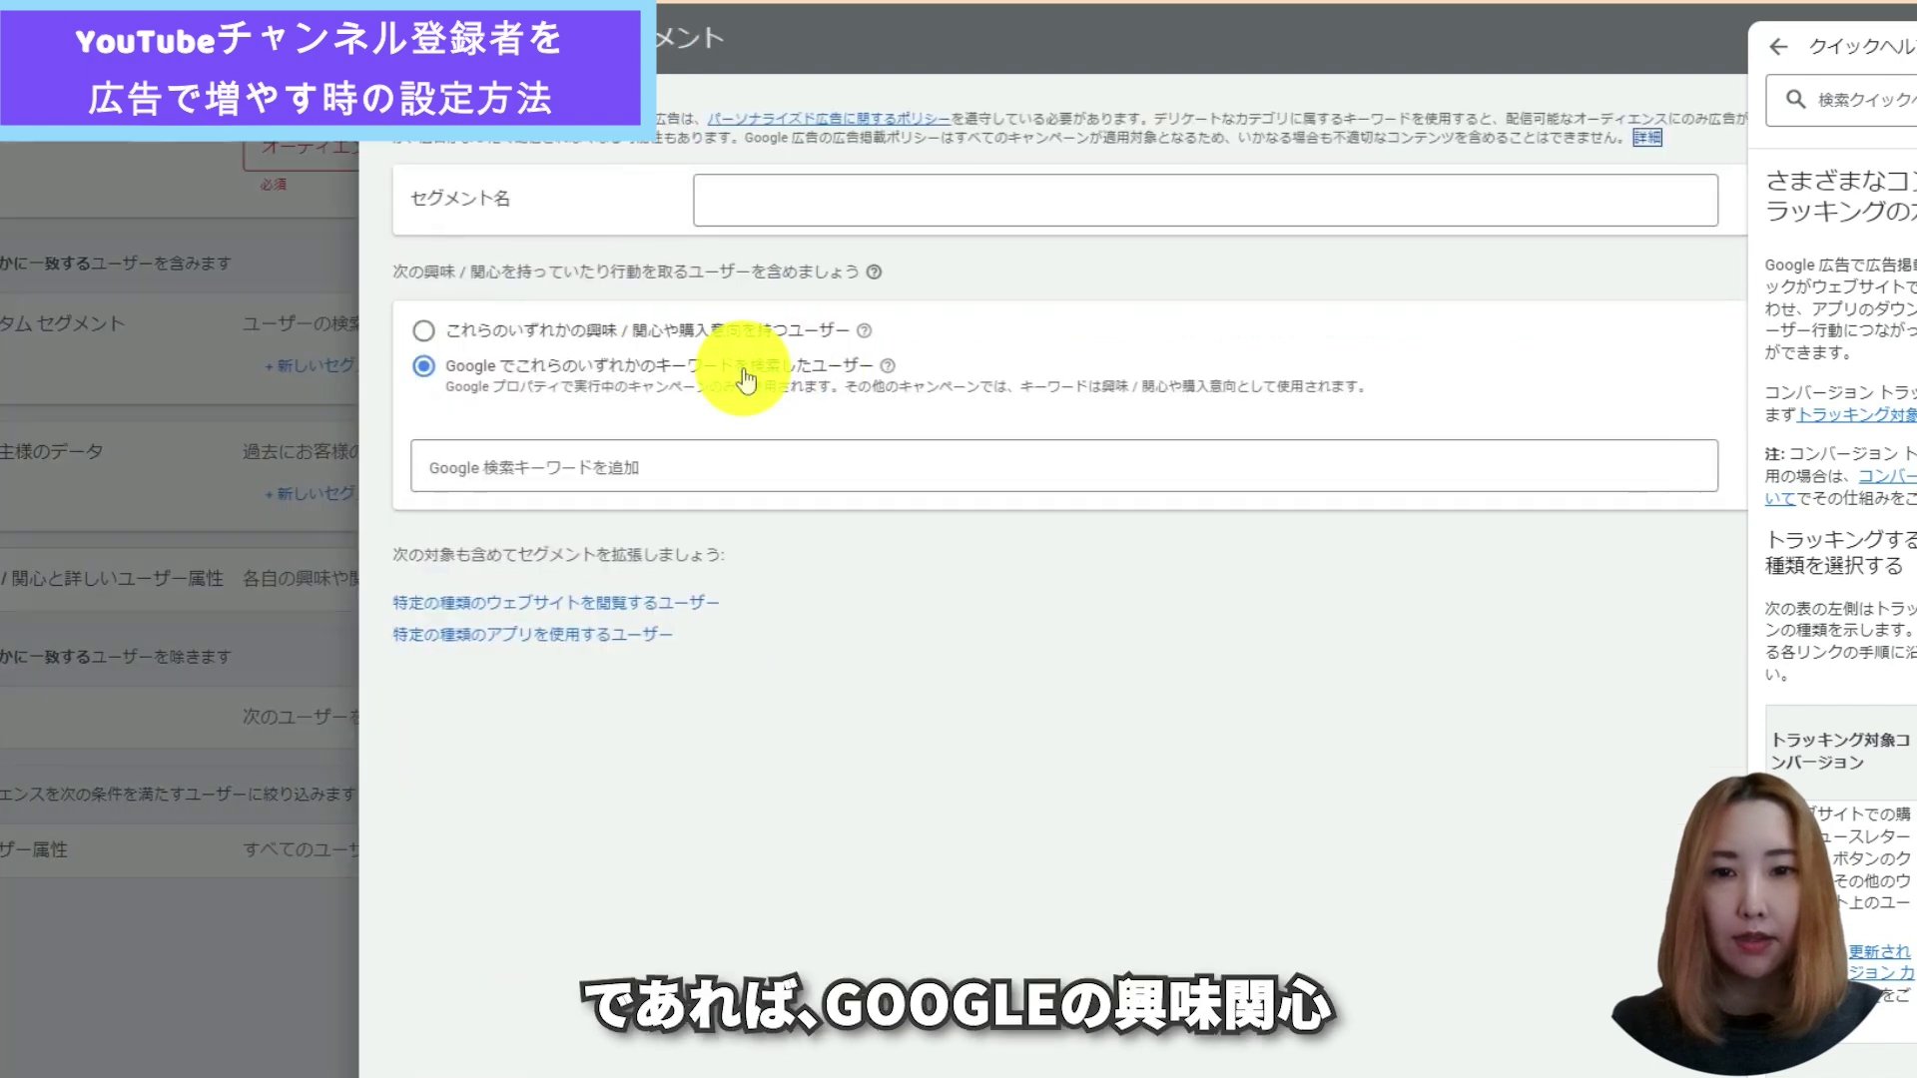
# - Set the custom segment to users with these interests or purchase intent and add the term "YouTube チャンネル登録者 増やす"
pyautogui.click(745, 374)
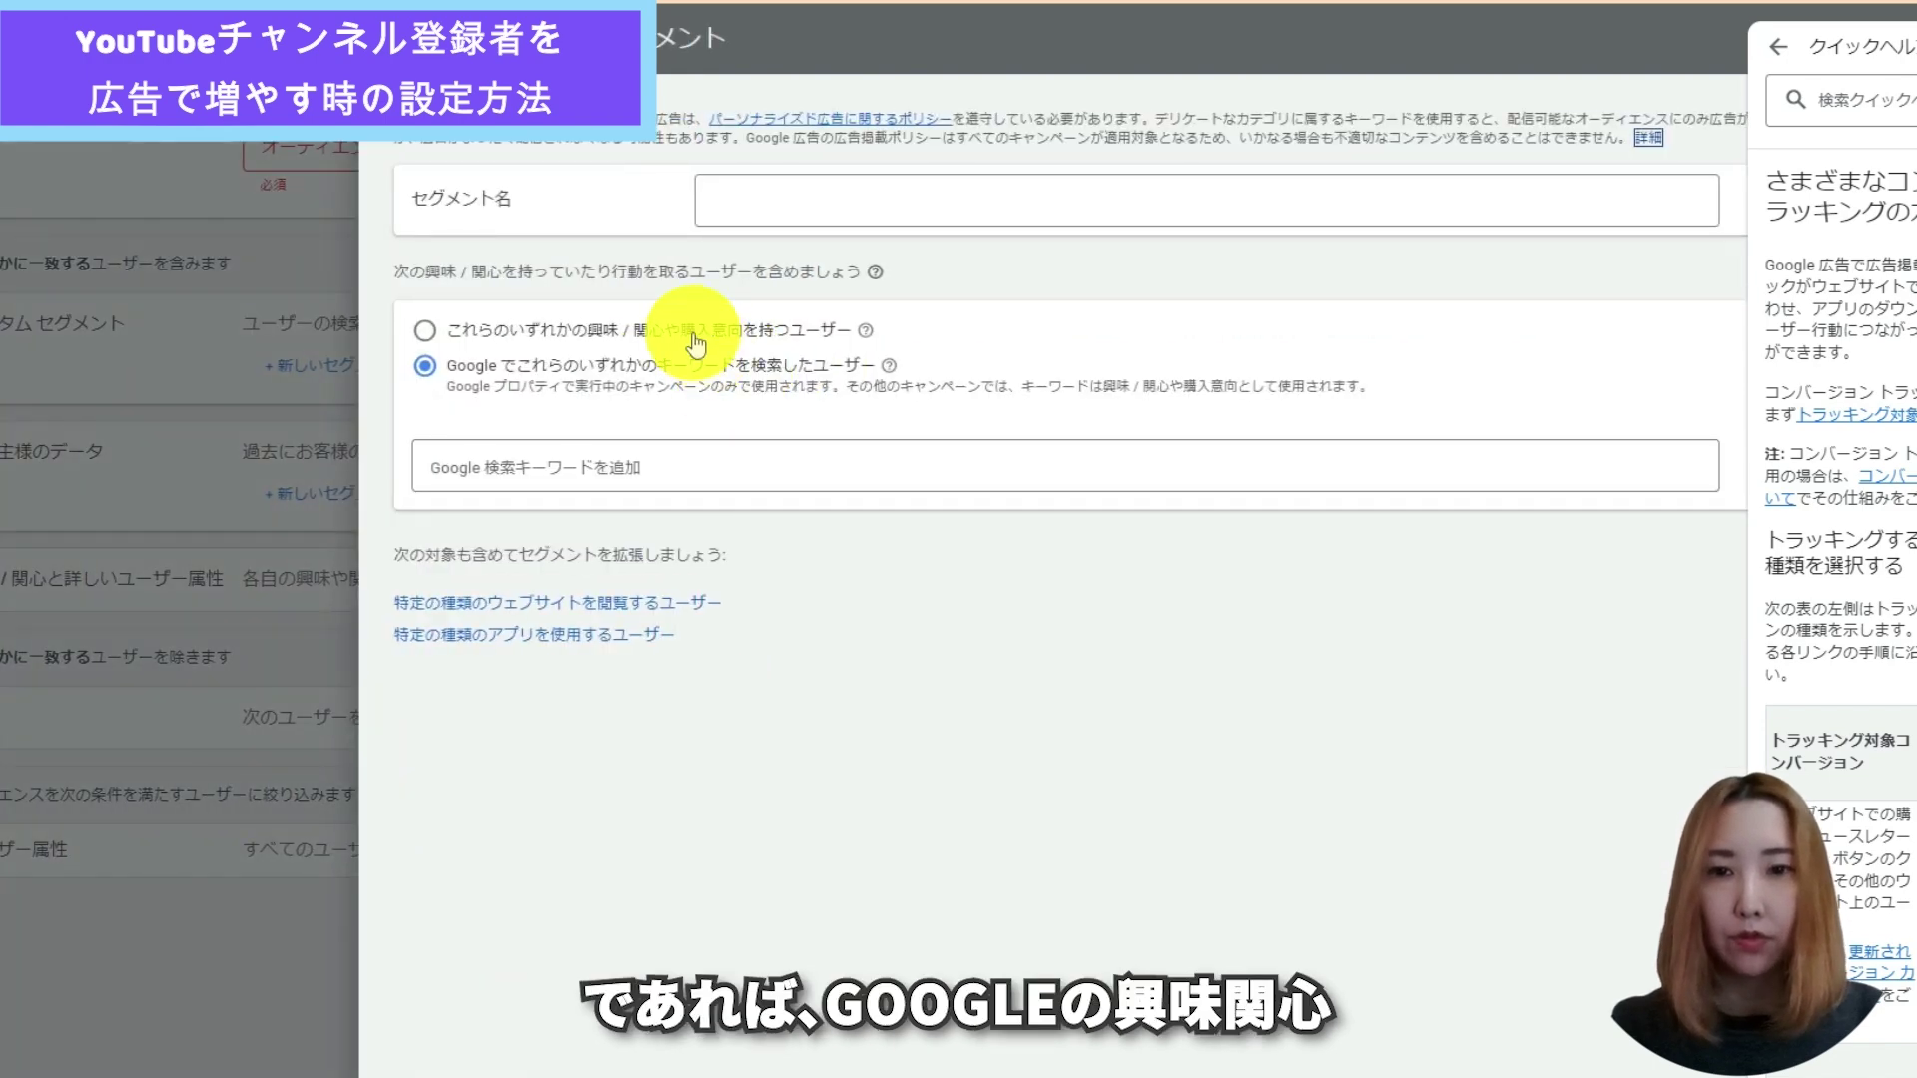
pyautogui.click(696, 340)
pyautogui.click(704, 377)
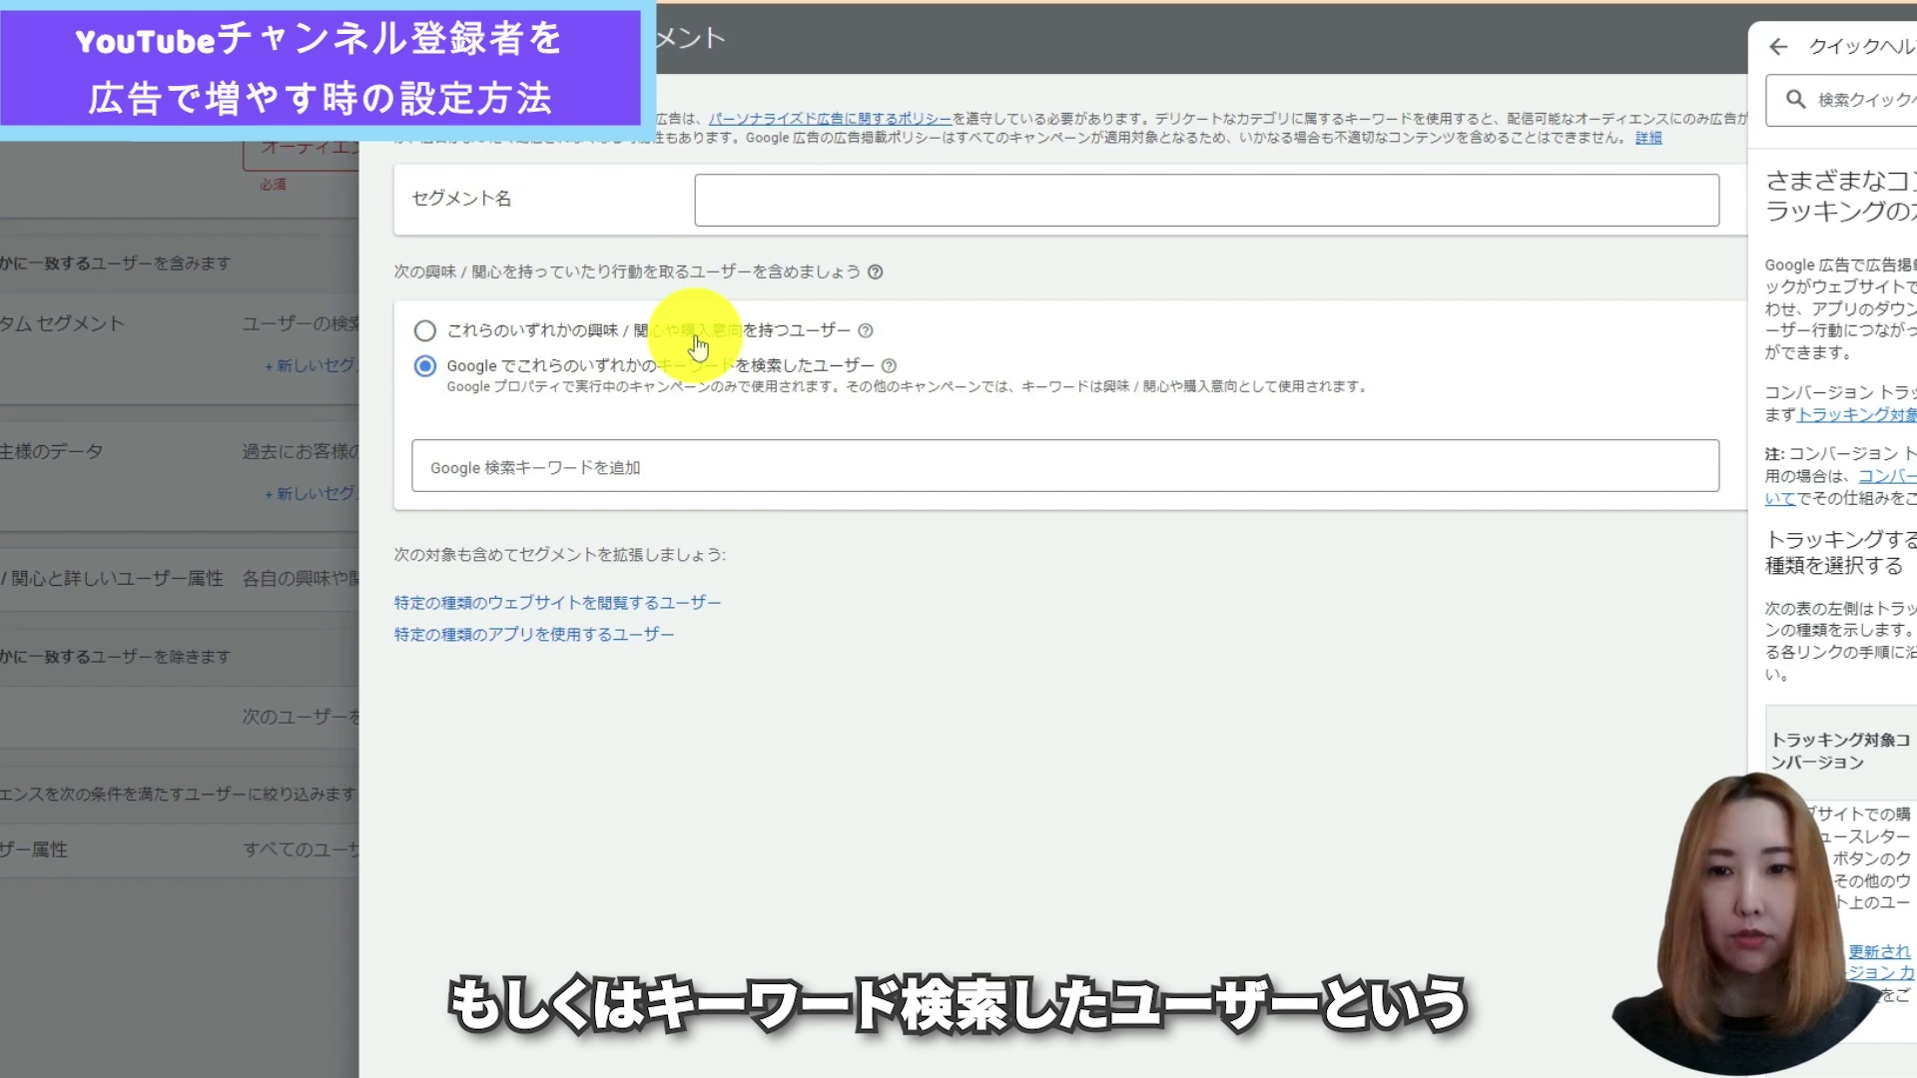
pyautogui.click(696, 339)
pyautogui.click(714, 467)
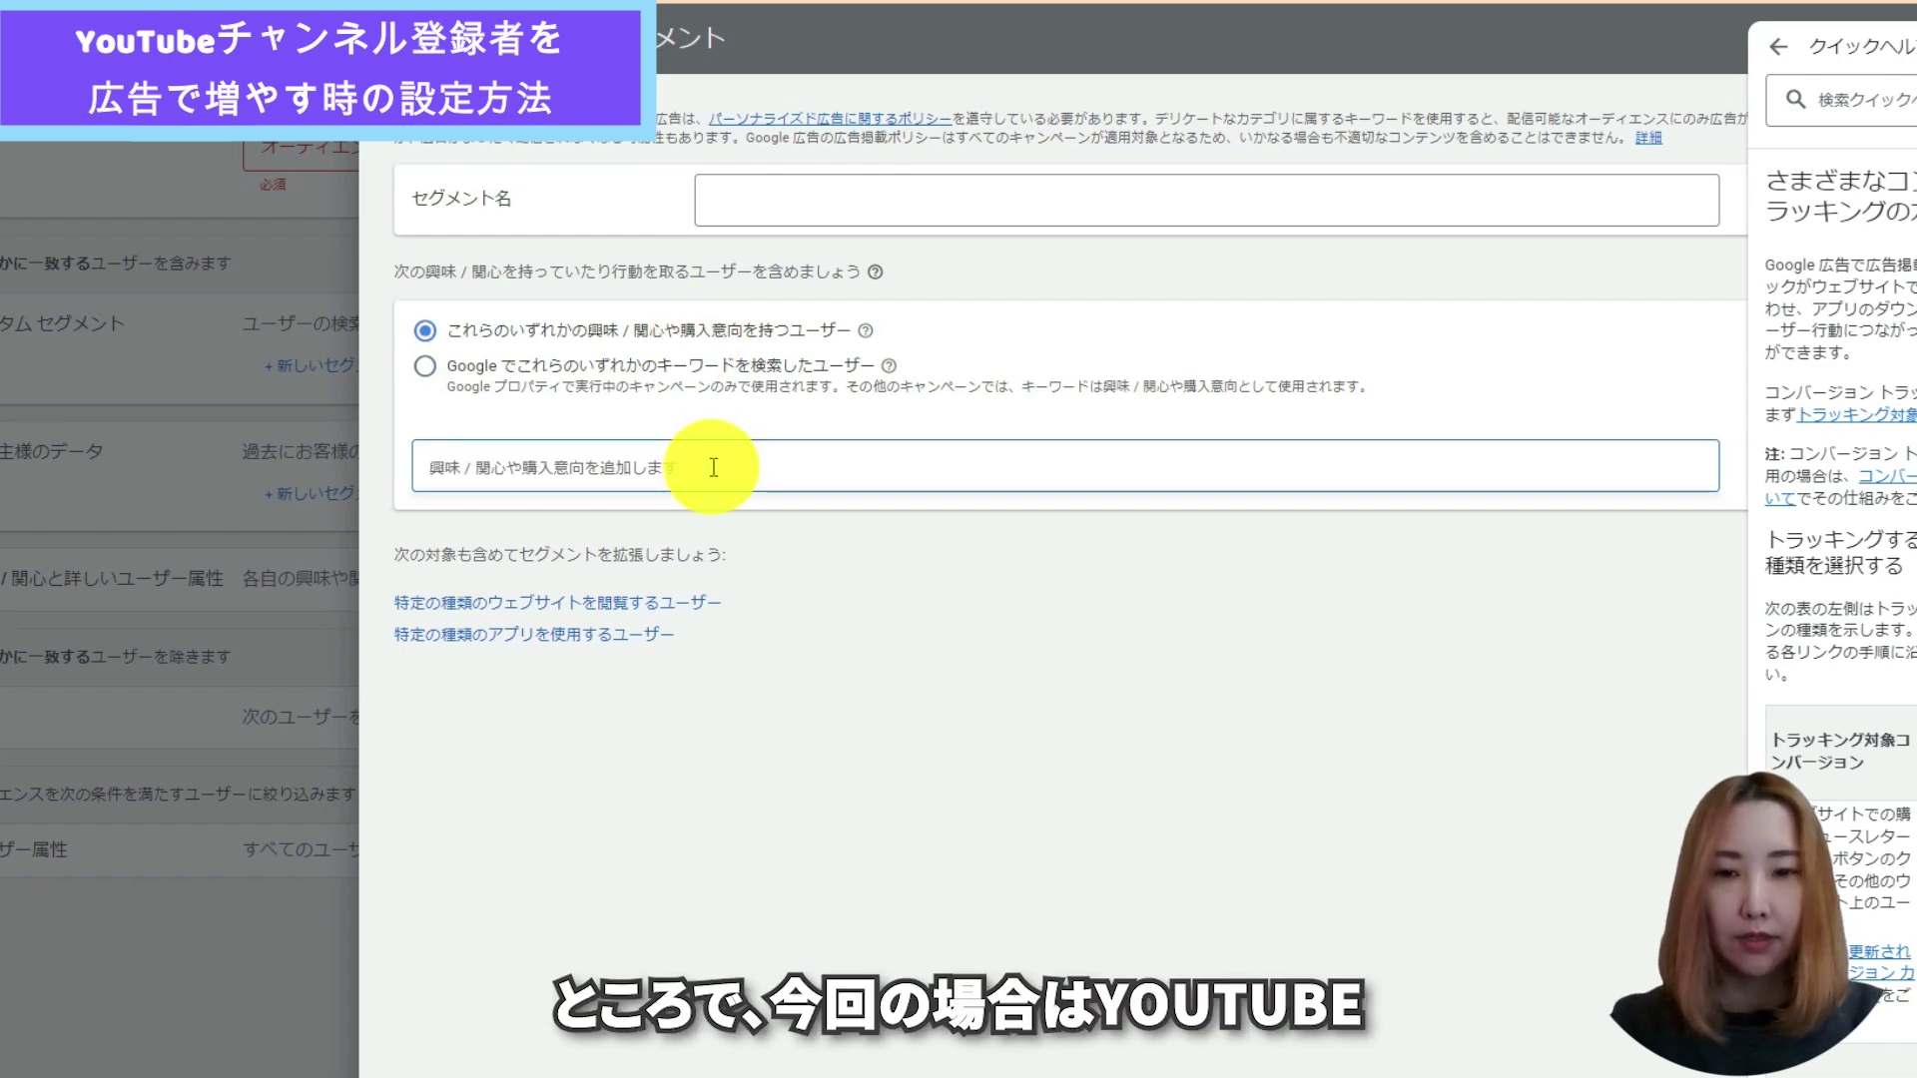
pyautogui.write('YouTube')
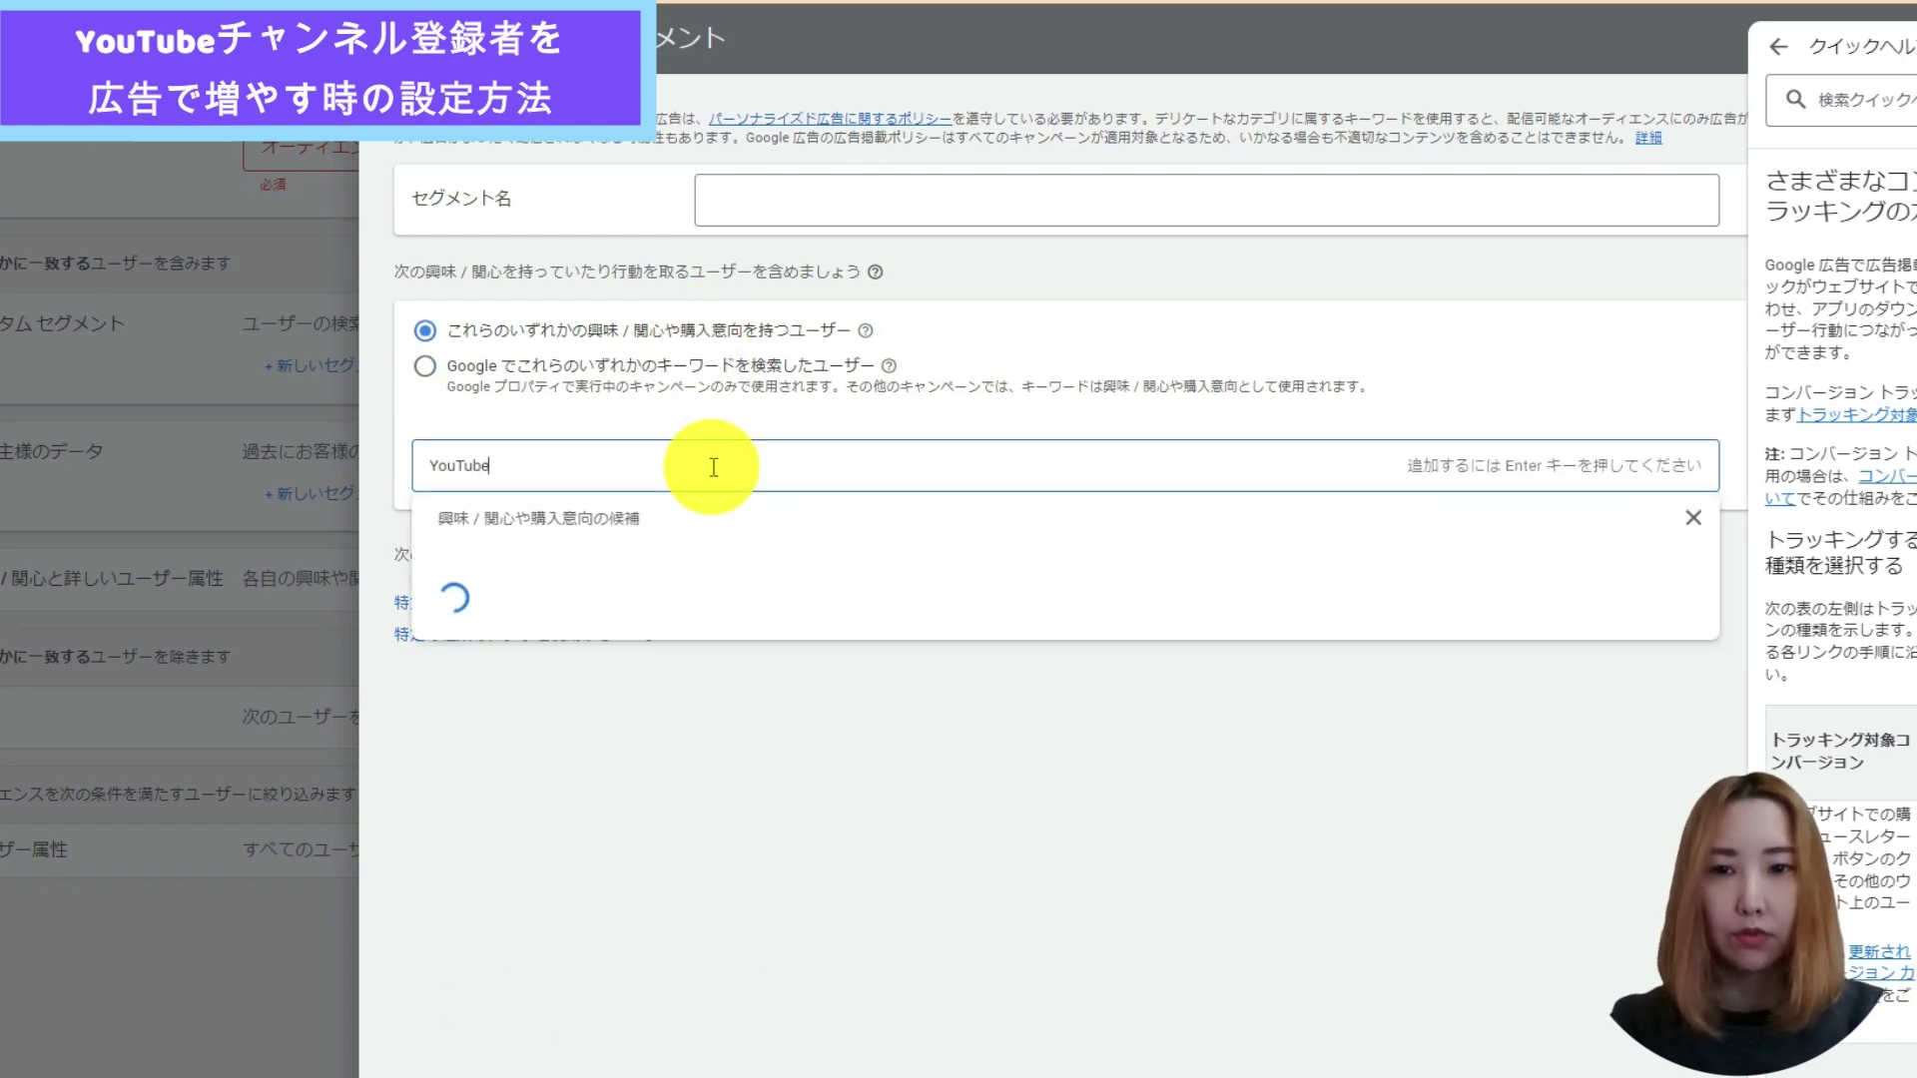
pyautogui.write(' チャンネル登録者\u3000増やす')
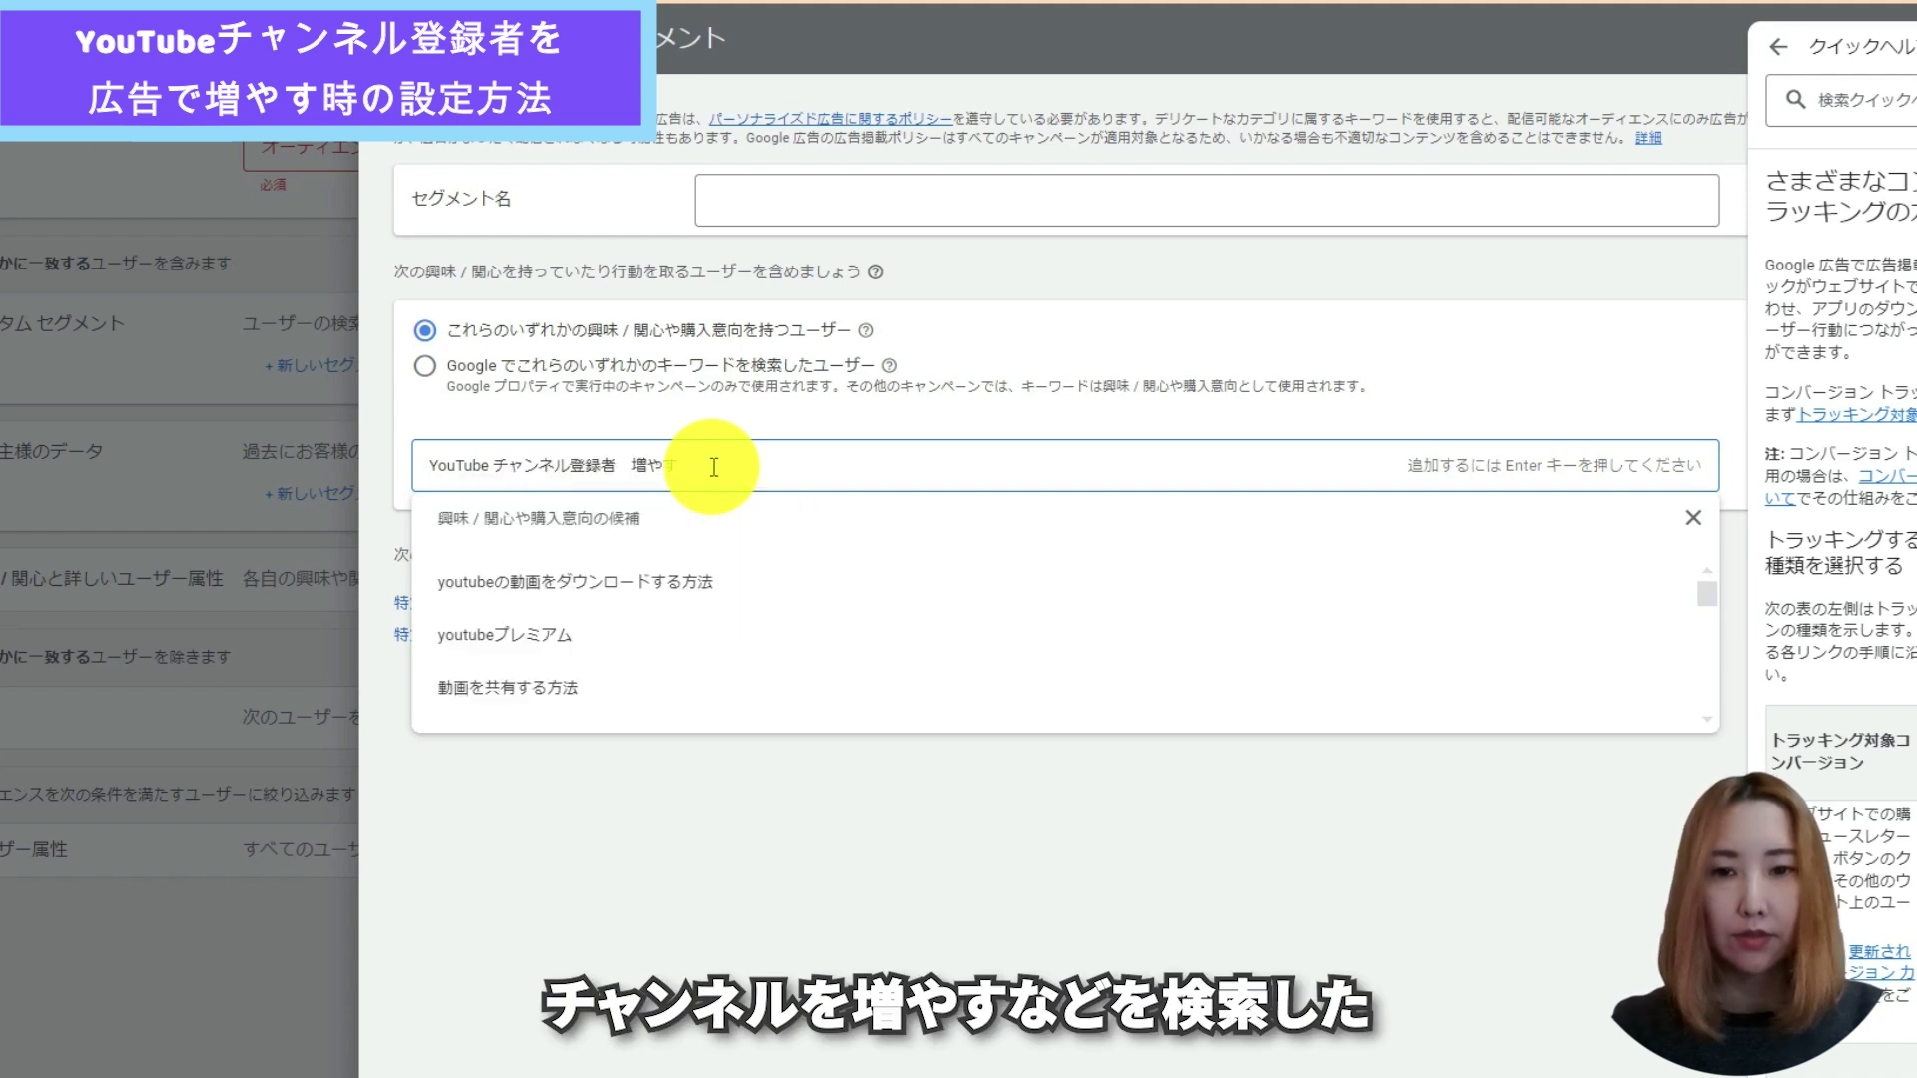
pyautogui.press('Return')
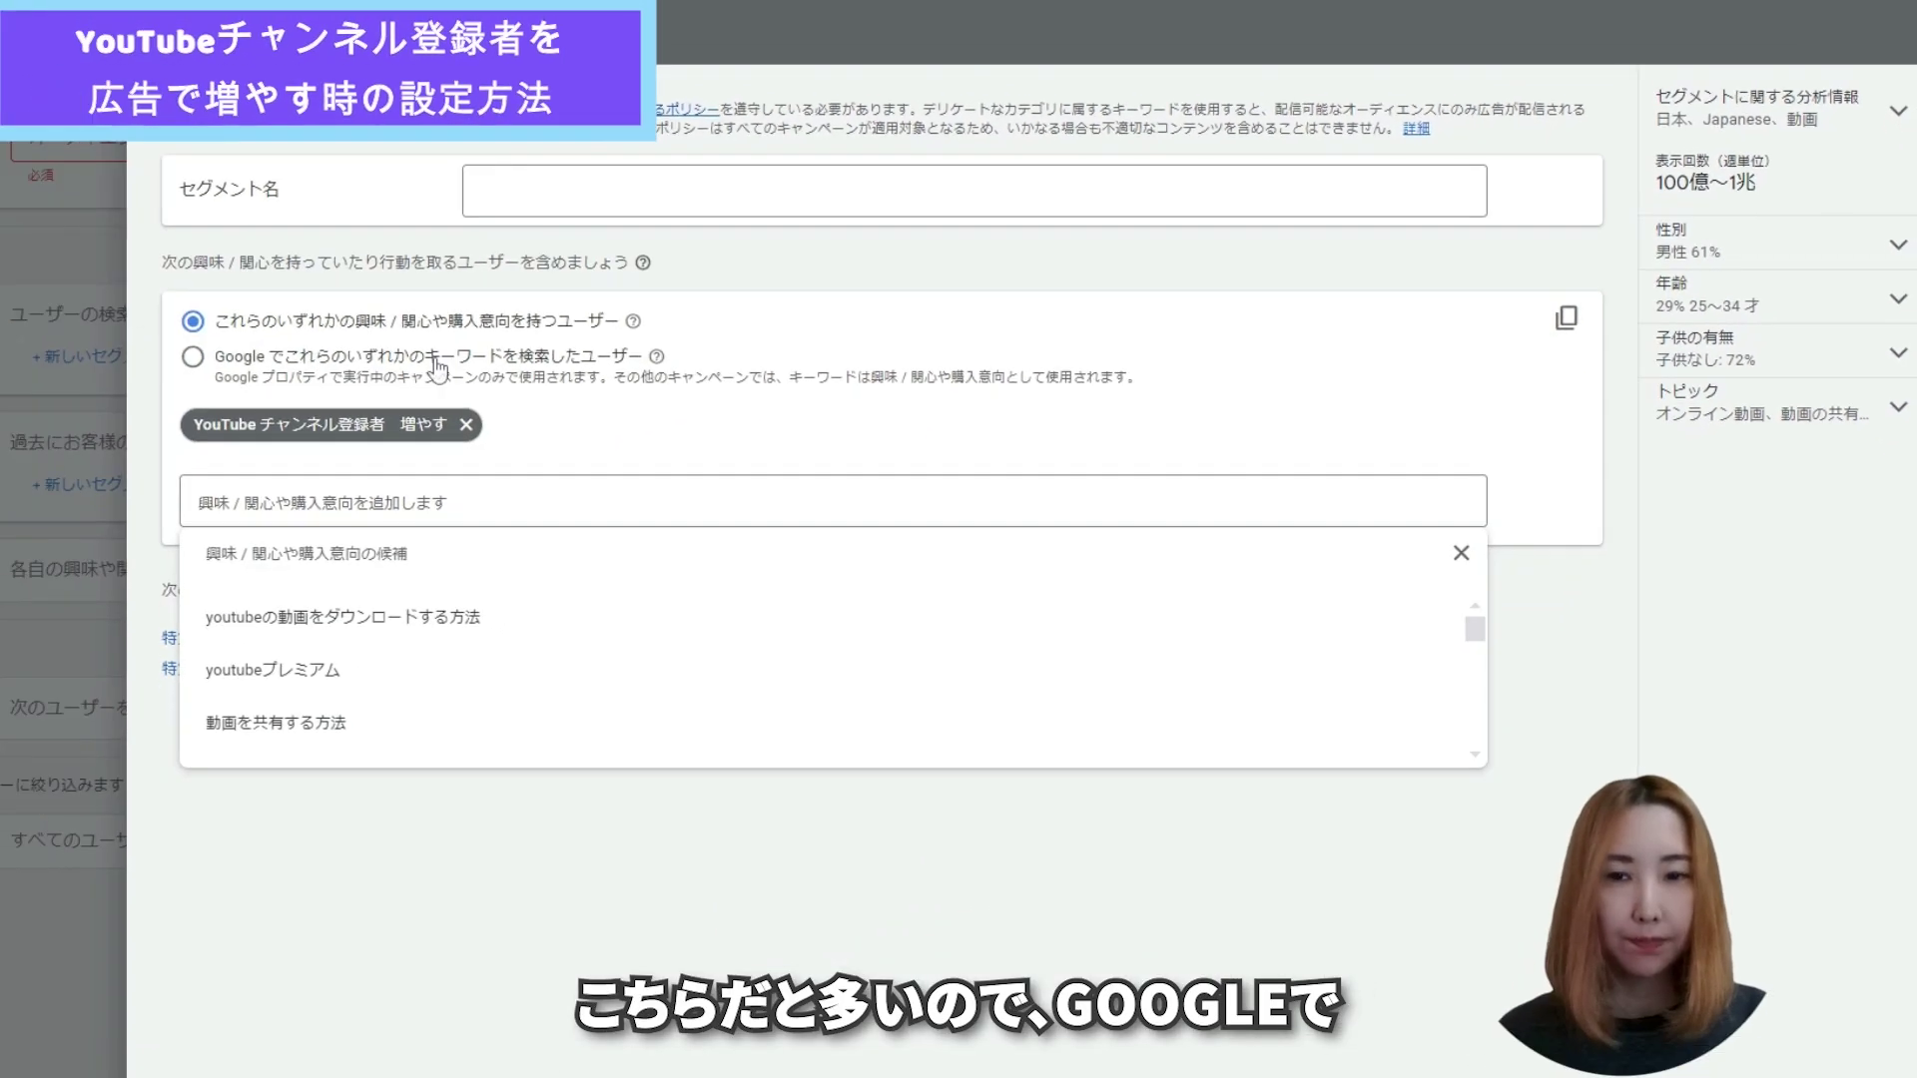
# - Switch the segment to users who searched for these keywords on Google and expand its gender and age breakdowns
pyautogui.click(436, 363)
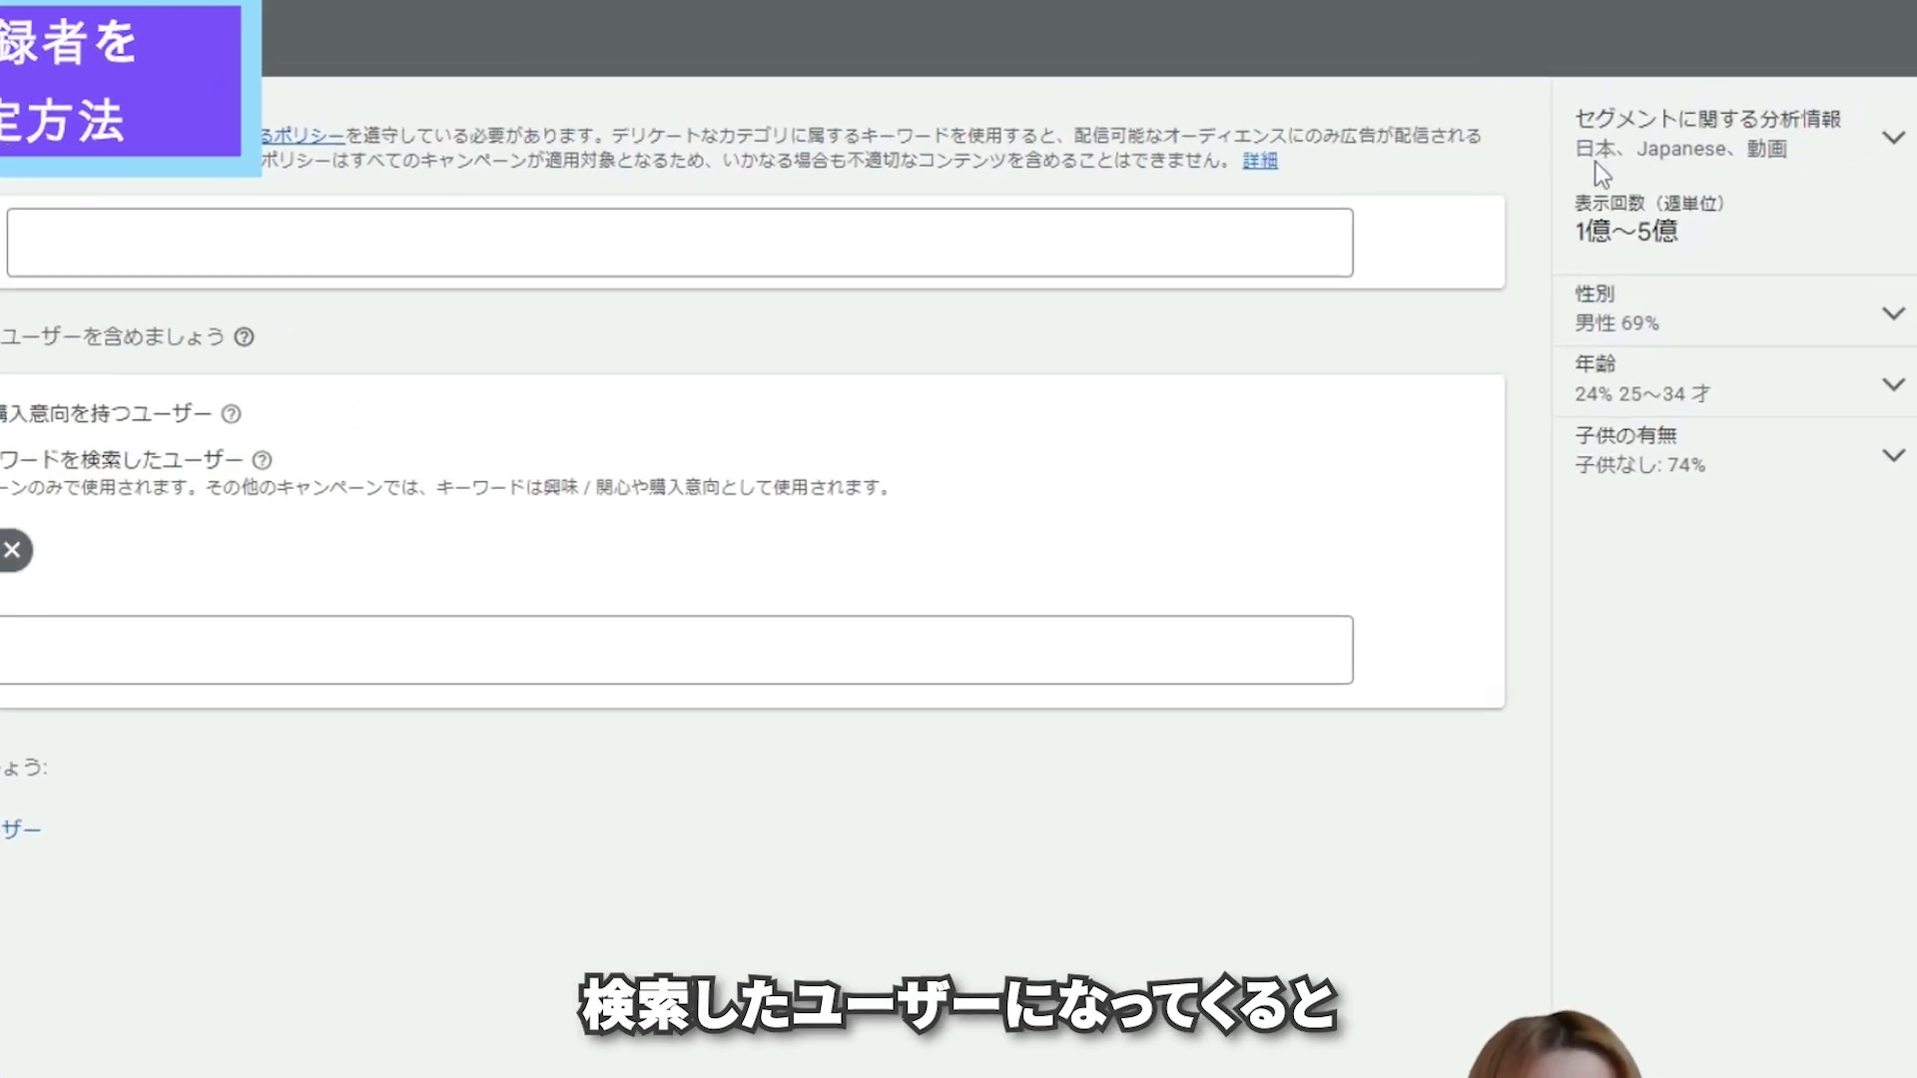
pyautogui.click(1627, 409)
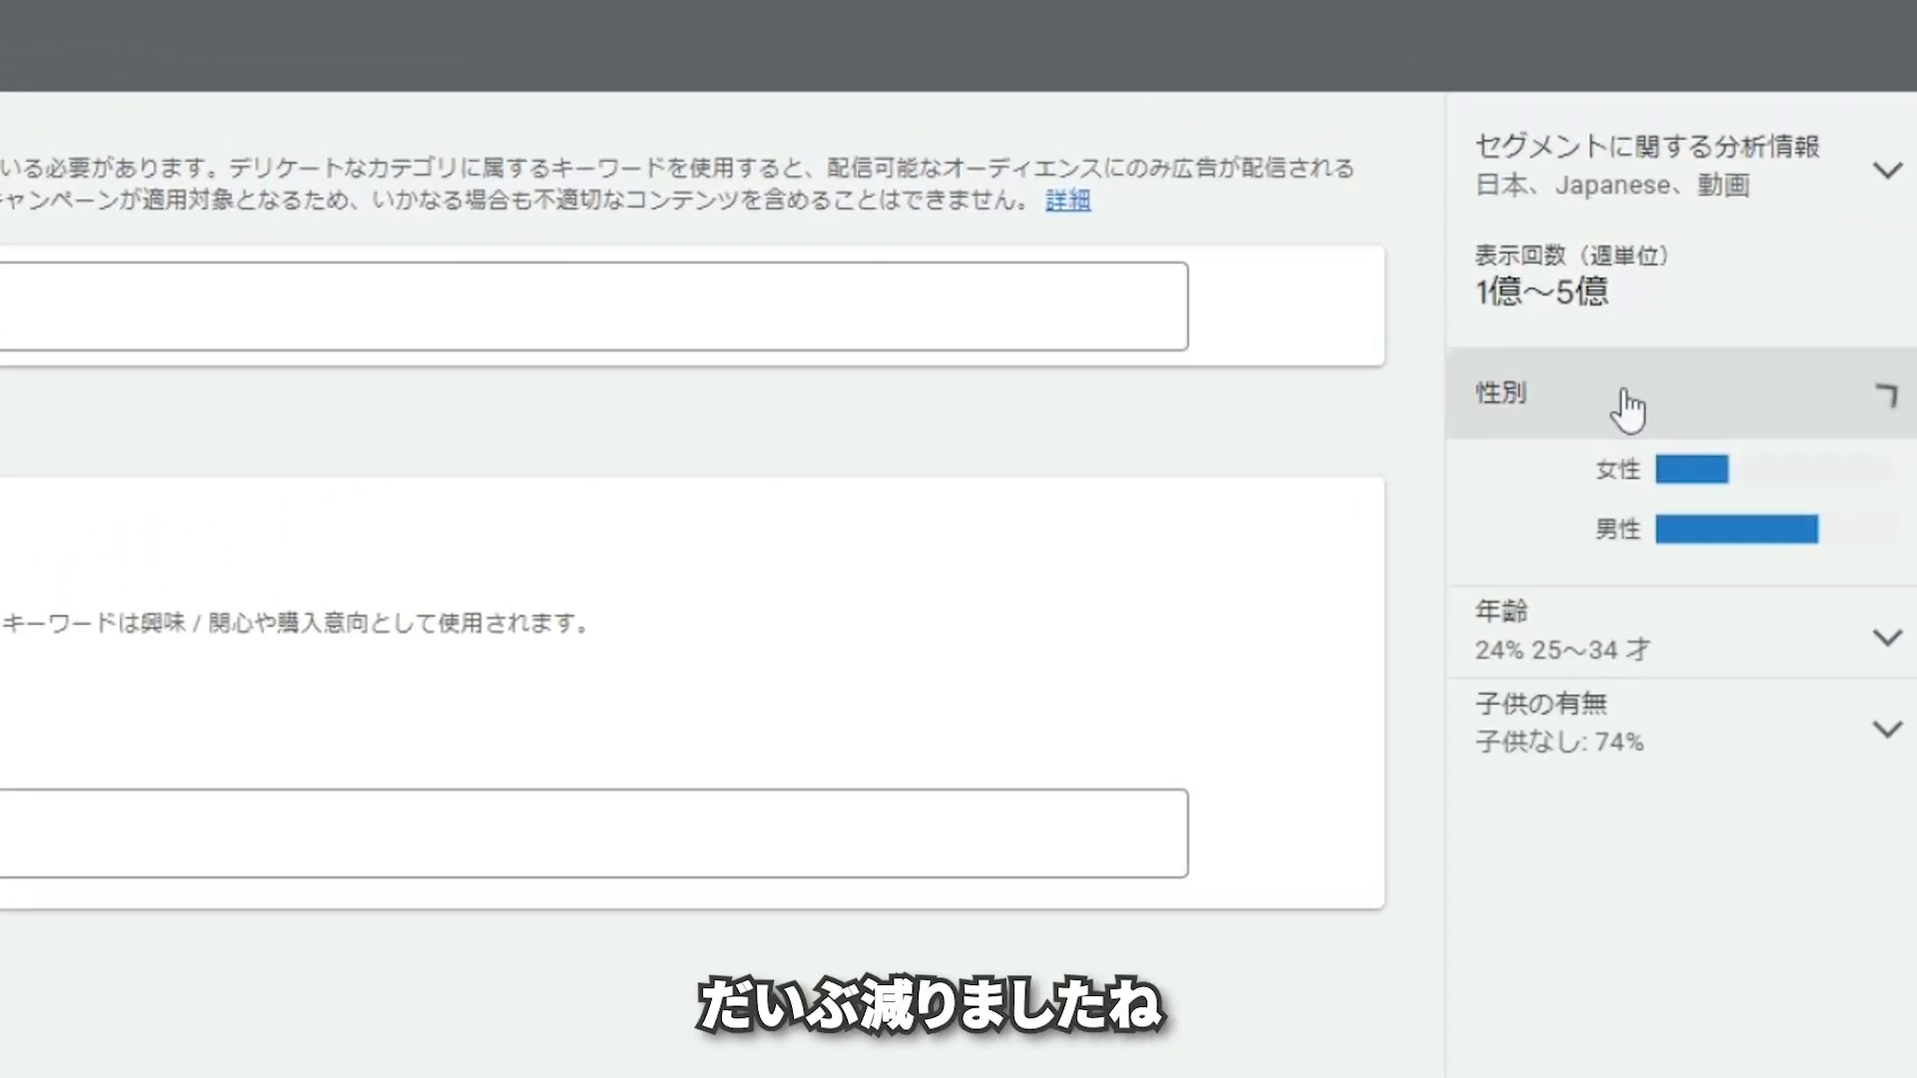
pyautogui.click(1662, 659)
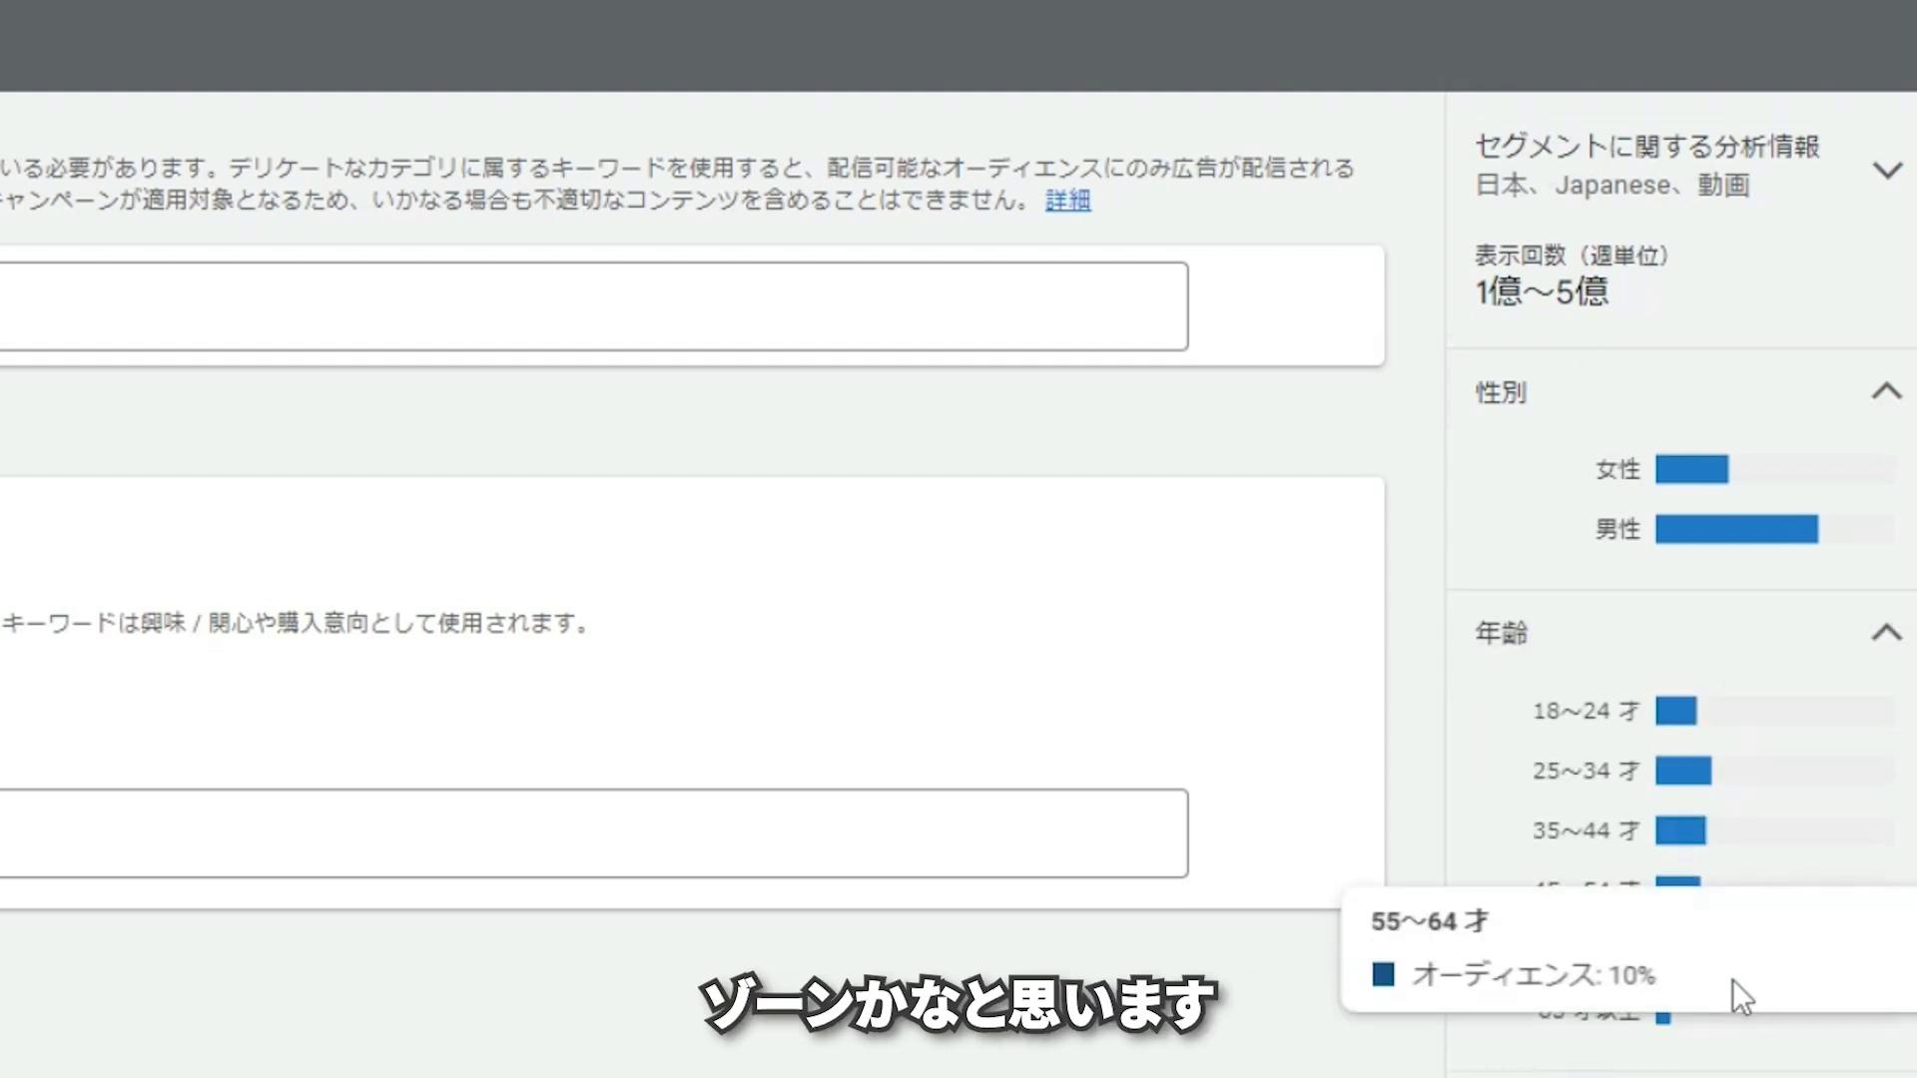
pyautogui.moveTo(1543, 878)
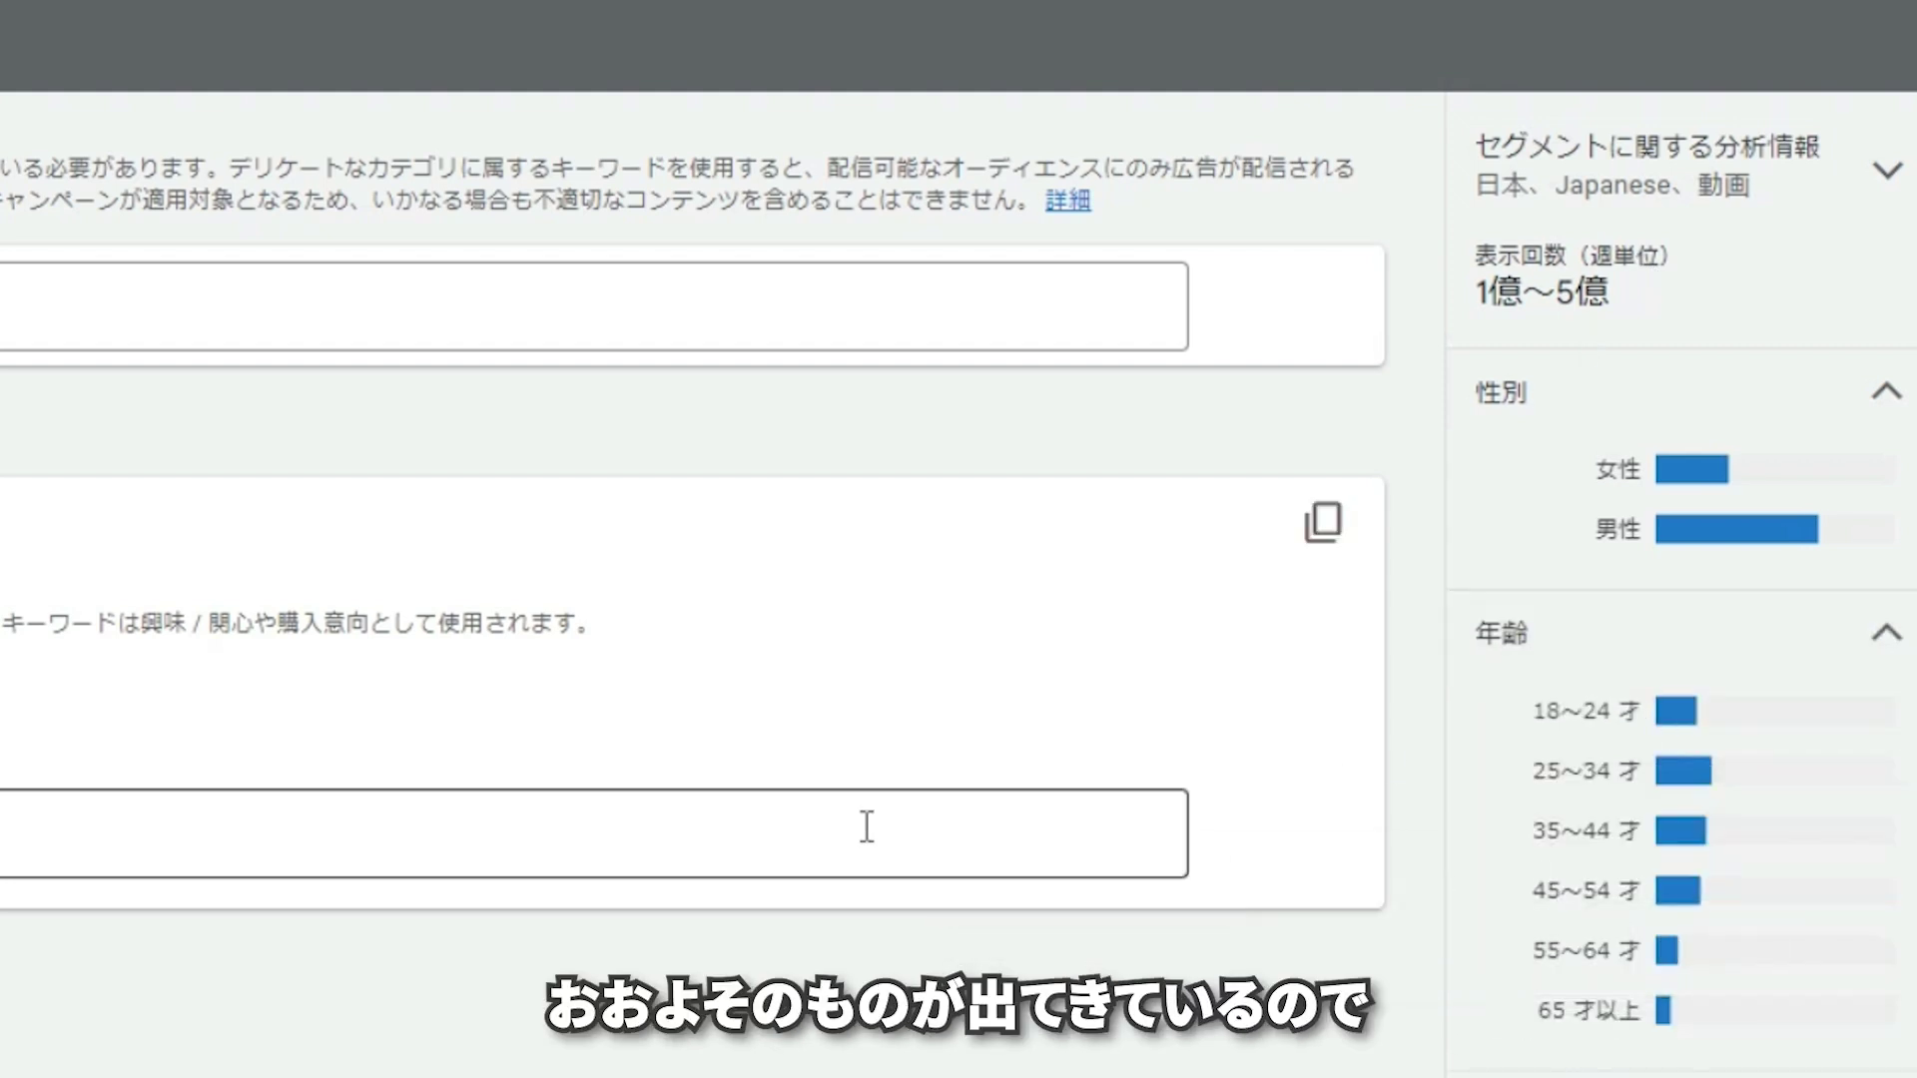
# - Begin adding another Google search keyword to the custom segment
pyautogui.click(623, 839)
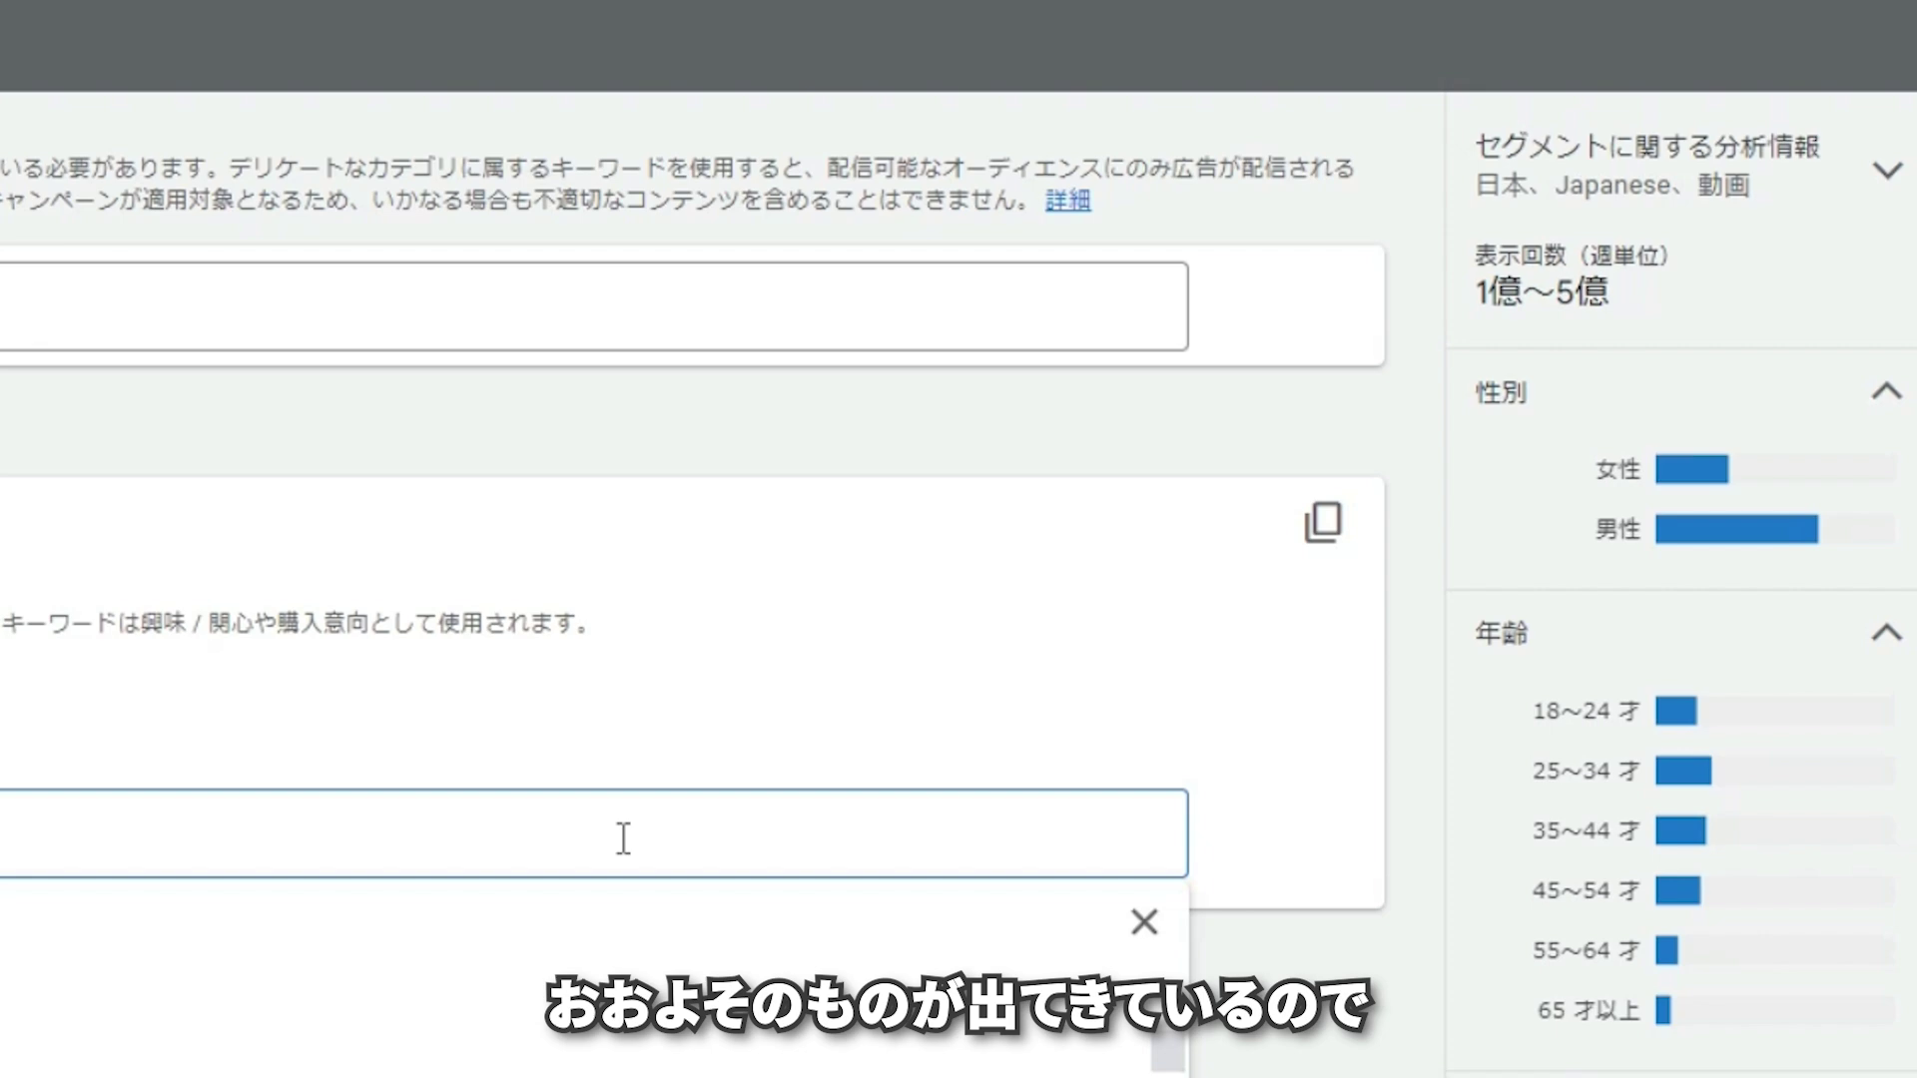